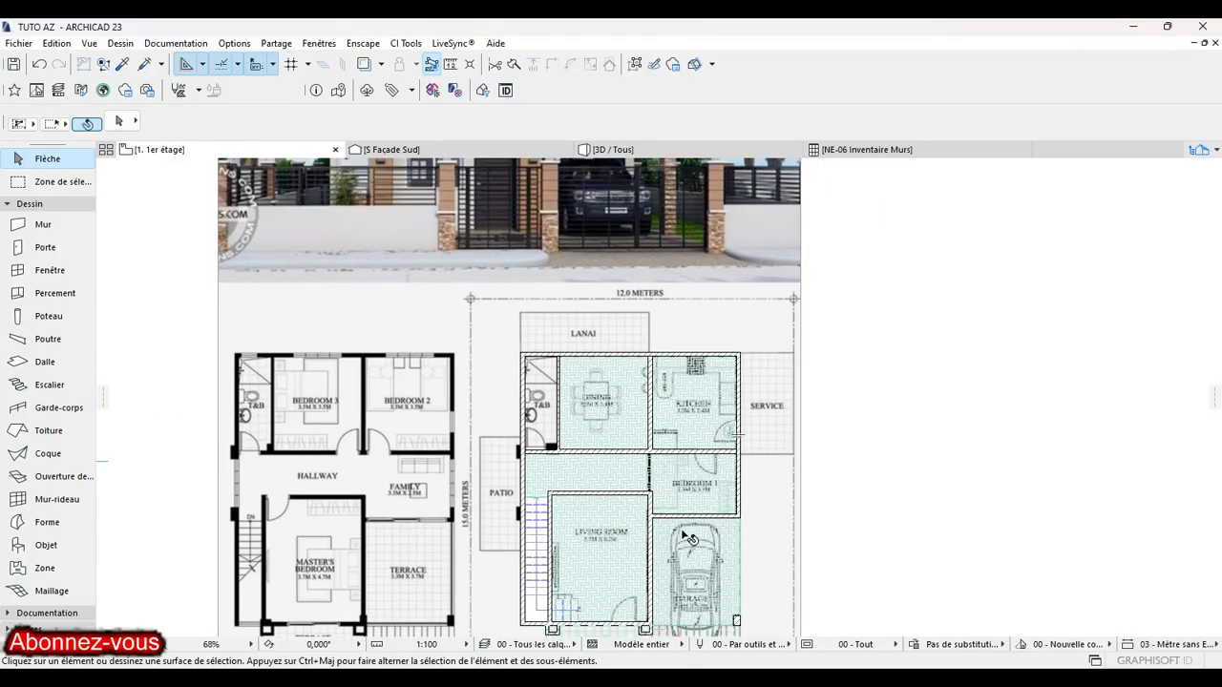
# Examine the roof edge, upper façade and balcony in the reference house image on the first-floor plan.
pyautogui.scroll(-2, 689, 539)
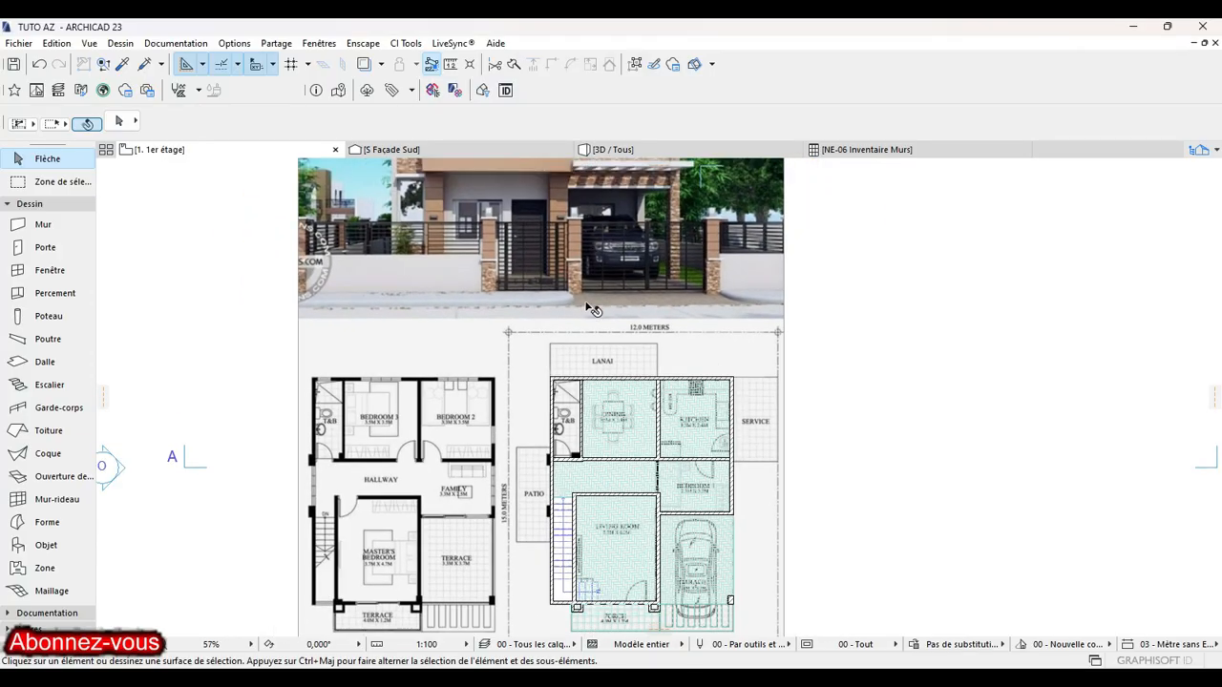
pyautogui.scroll(-2, 599, 332)
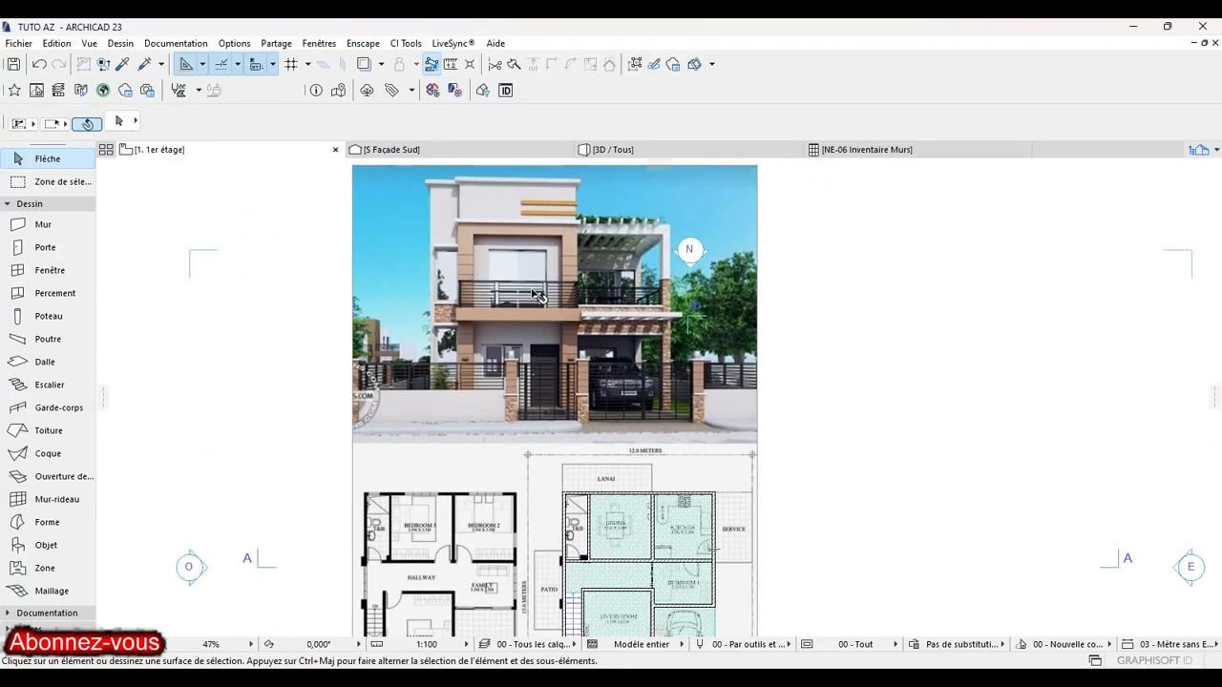
pyautogui.scroll(1, 504, 352)
pyautogui.scroll(-1, 572, 420)
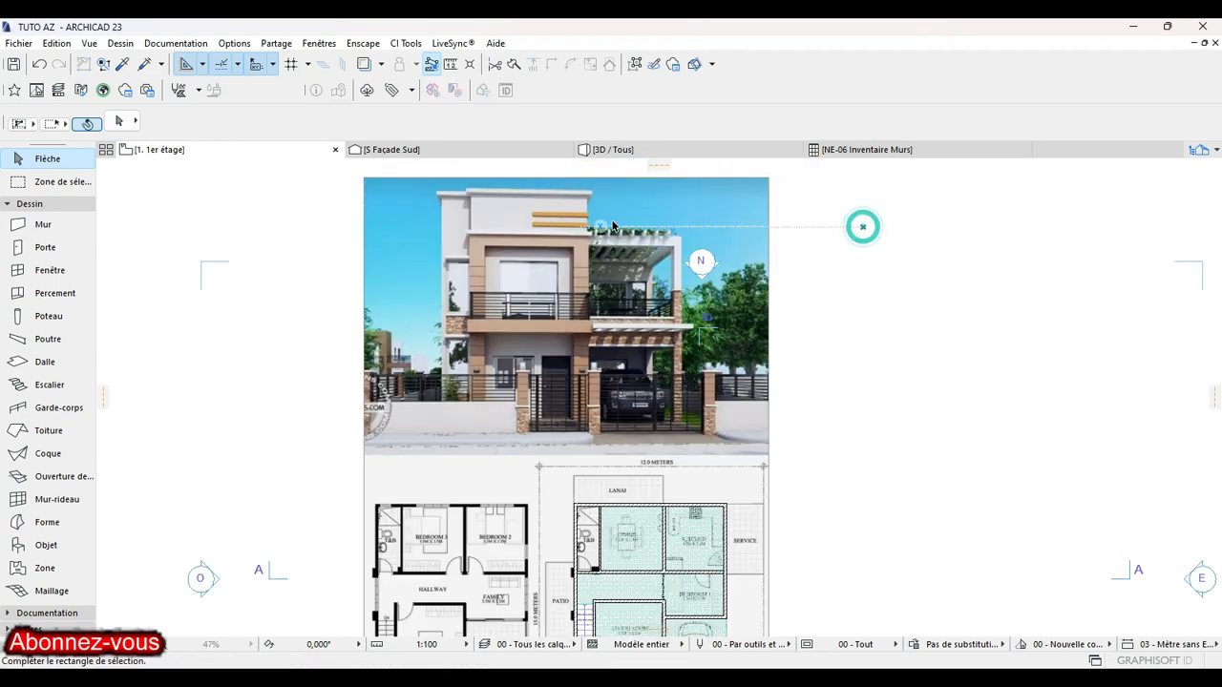
pyautogui.scroll(4, 475, 220)
pyautogui.scroll(8, 470, 218)
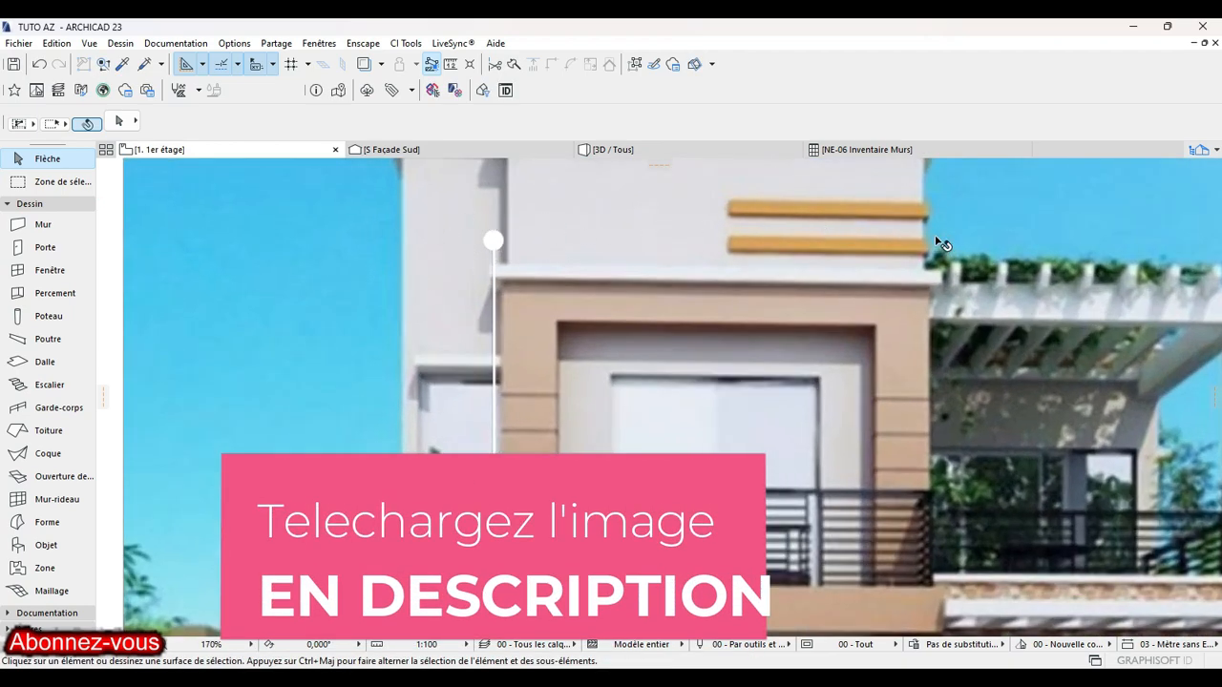
pyautogui.scroll(-5, 556, 234)
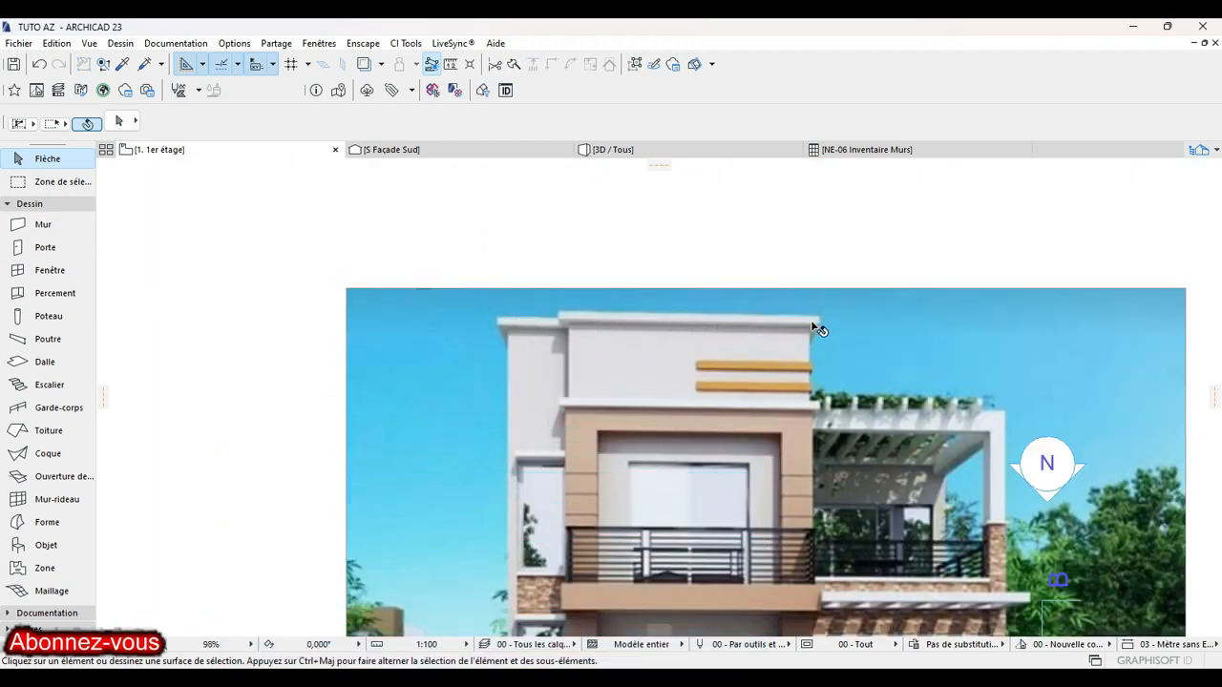
# Inspect the building's roof, front columns and side walls in the 3D model from several angles.
pyautogui.click(726, 150)
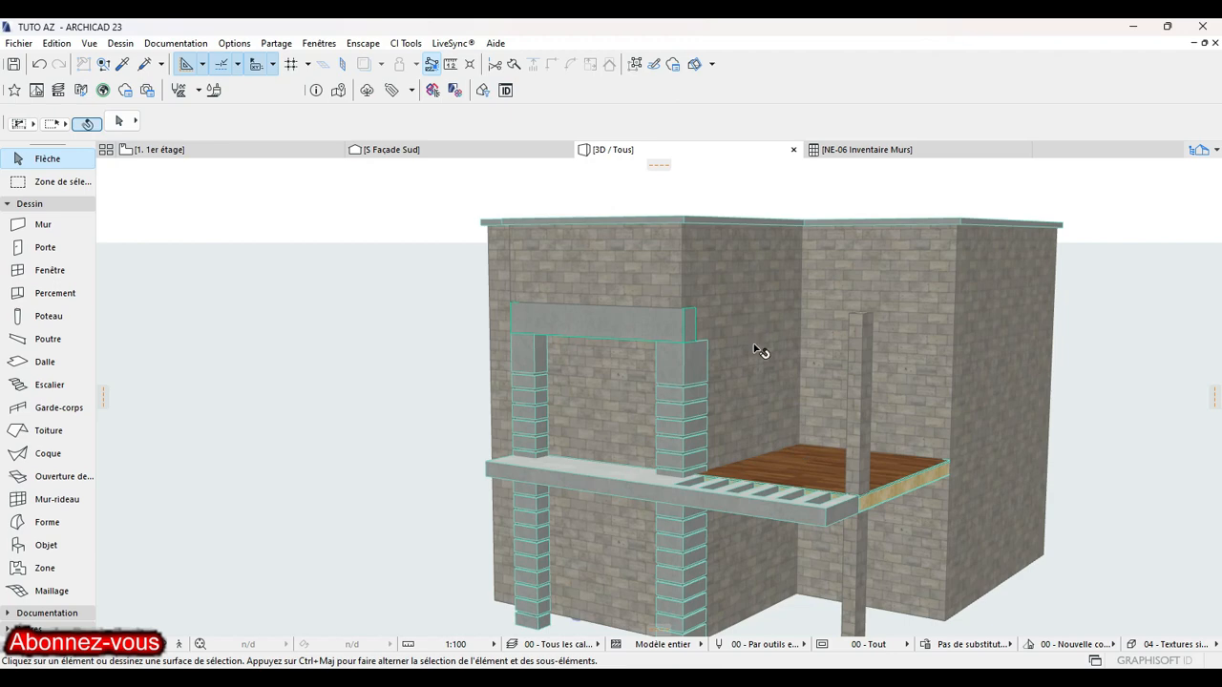
pyautogui.scroll(-2, 782, 427)
pyautogui.keyDown('shift'); pyautogui.moveTo(782, 427); pyautogui.dragTo(868, 486, button='middle'); pyautogui.keyUp('shift')
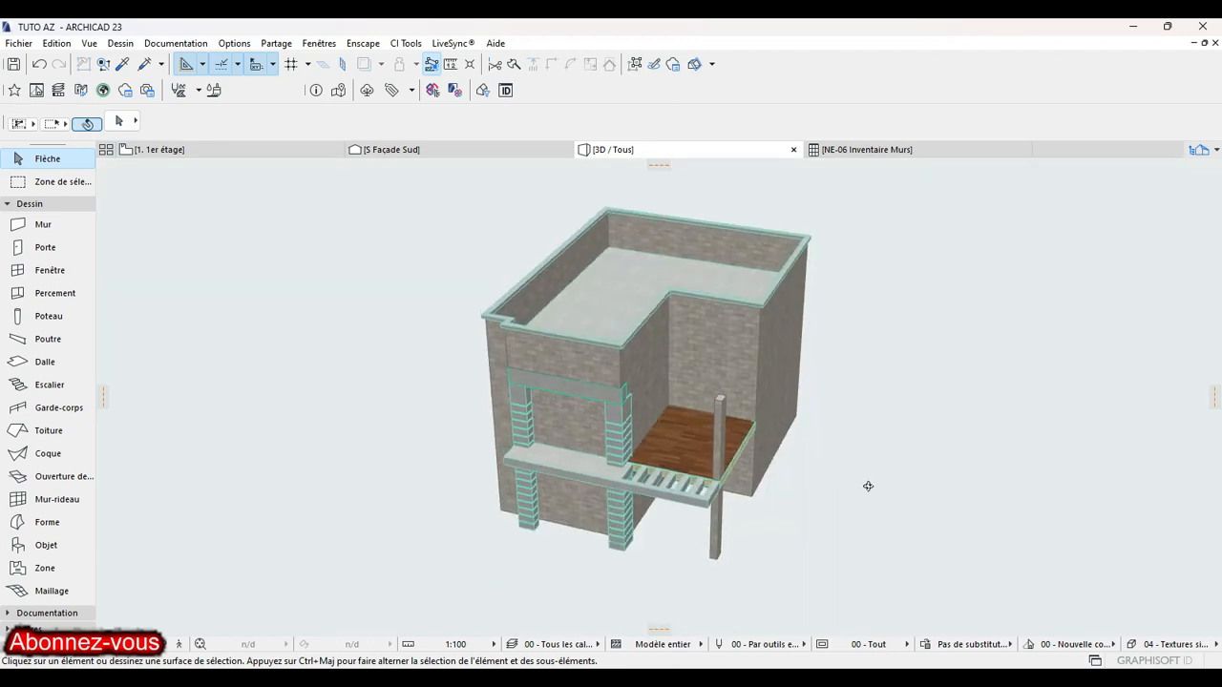
pyautogui.scroll(4, 602, 340)
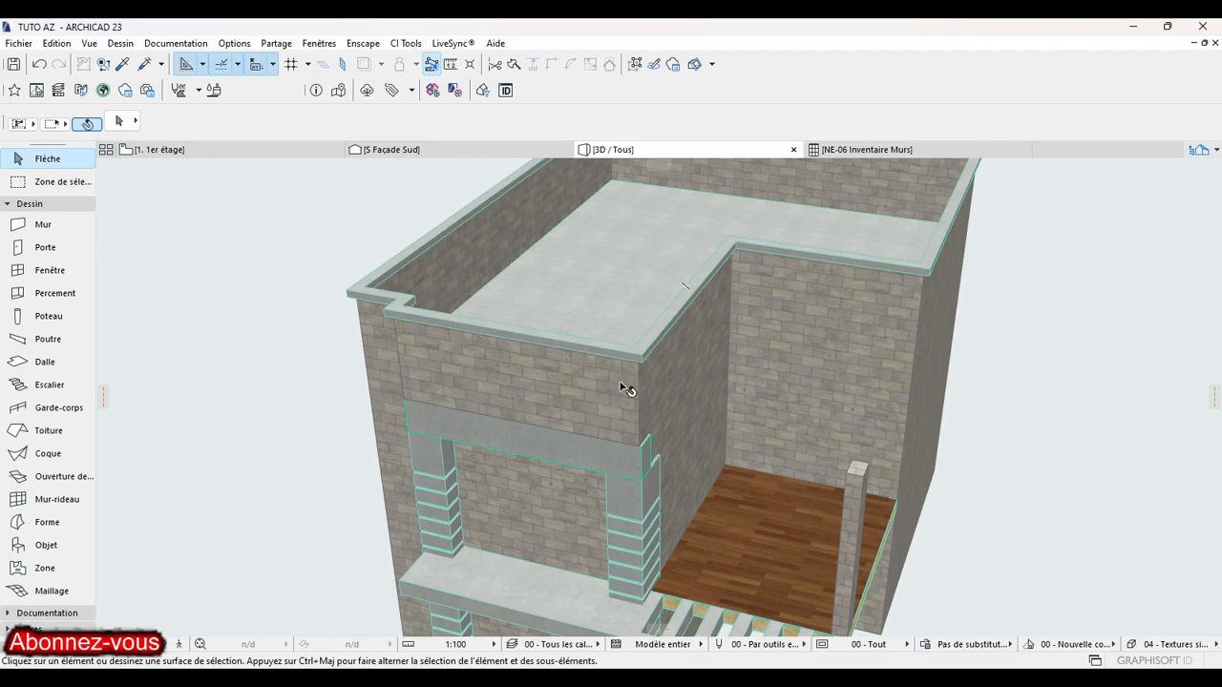
pyautogui.keyDown('shift'); pyautogui.moveTo(627, 404); pyautogui.dragTo(617, 348, button='middle'); pyautogui.keyUp('shift')
pyautogui.keyDown('shift'); pyautogui.moveTo(615, 266); pyautogui.dragTo(537, 210, button='middle'); pyautogui.keyUp('shift')
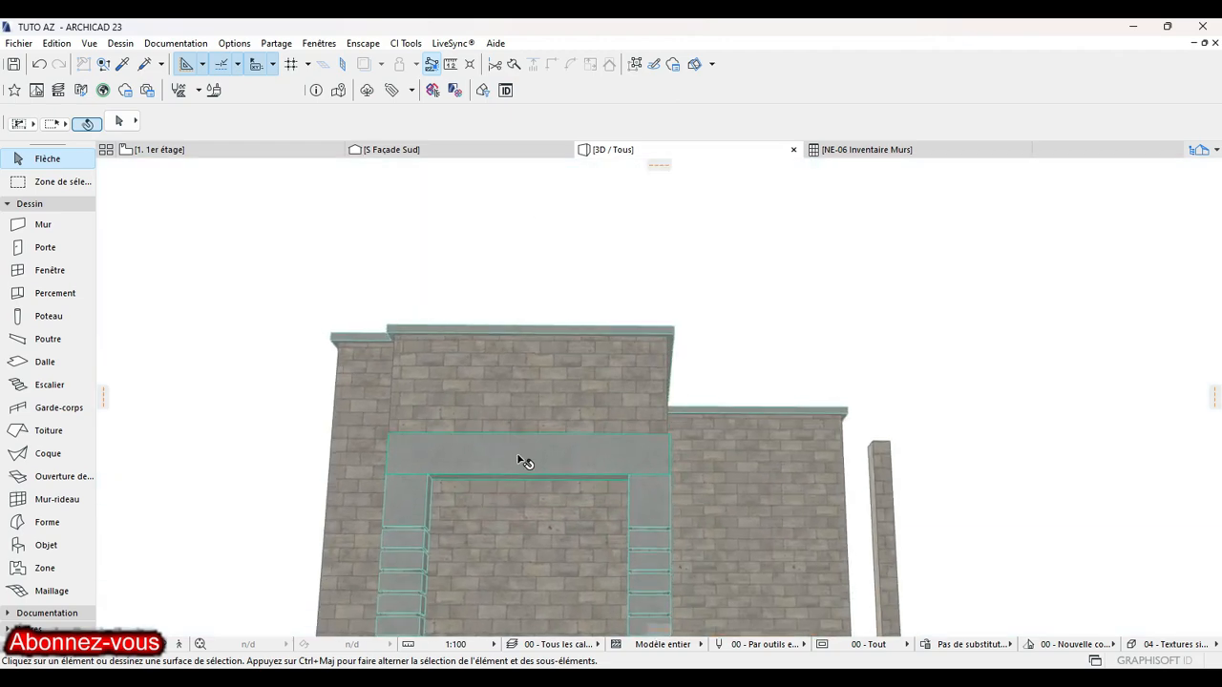
pyautogui.keyDown('shift'); pyautogui.moveTo(524, 462); pyautogui.dragTo(616, 494, button='middle'); pyautogui.keyUp('shift')
# Return to the floor plan and open the ground-floor story (0. Rez-de-chaussée) around the stairs and patio.
pyautogui.click(226, 150)
pyautogui.scroll(-6, 545, 502)
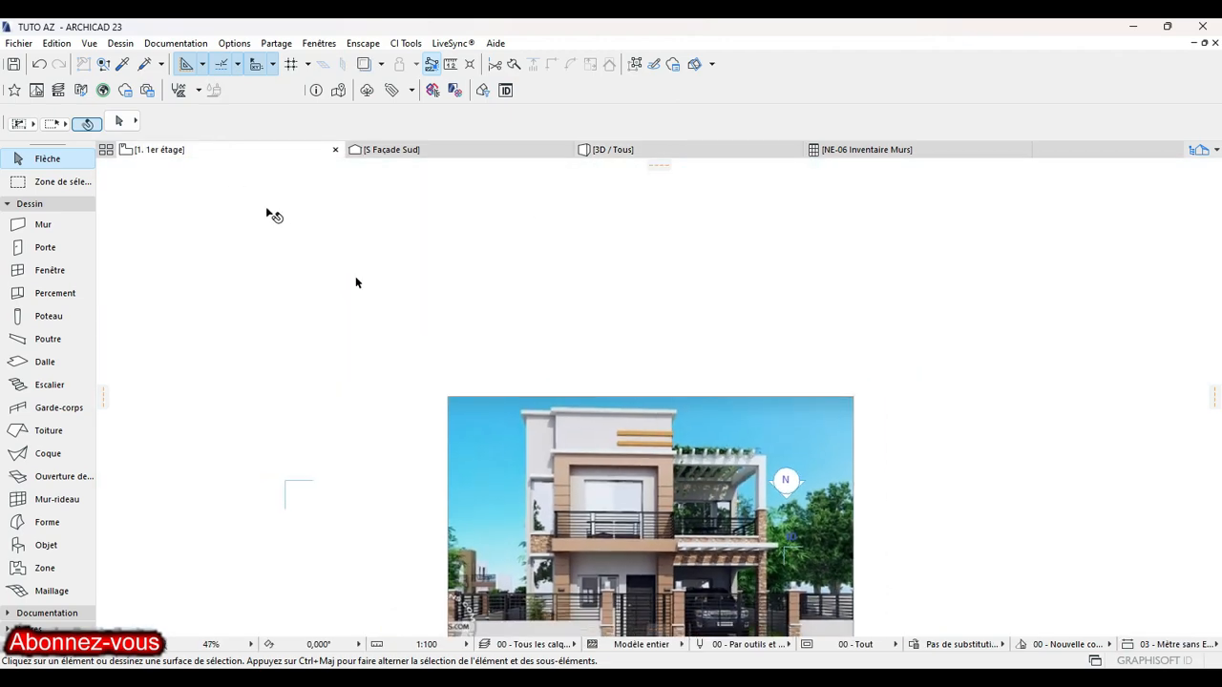
pyautogui.moveTo(598, 590); pyautogui.dragTo(392, 338, button='middle')
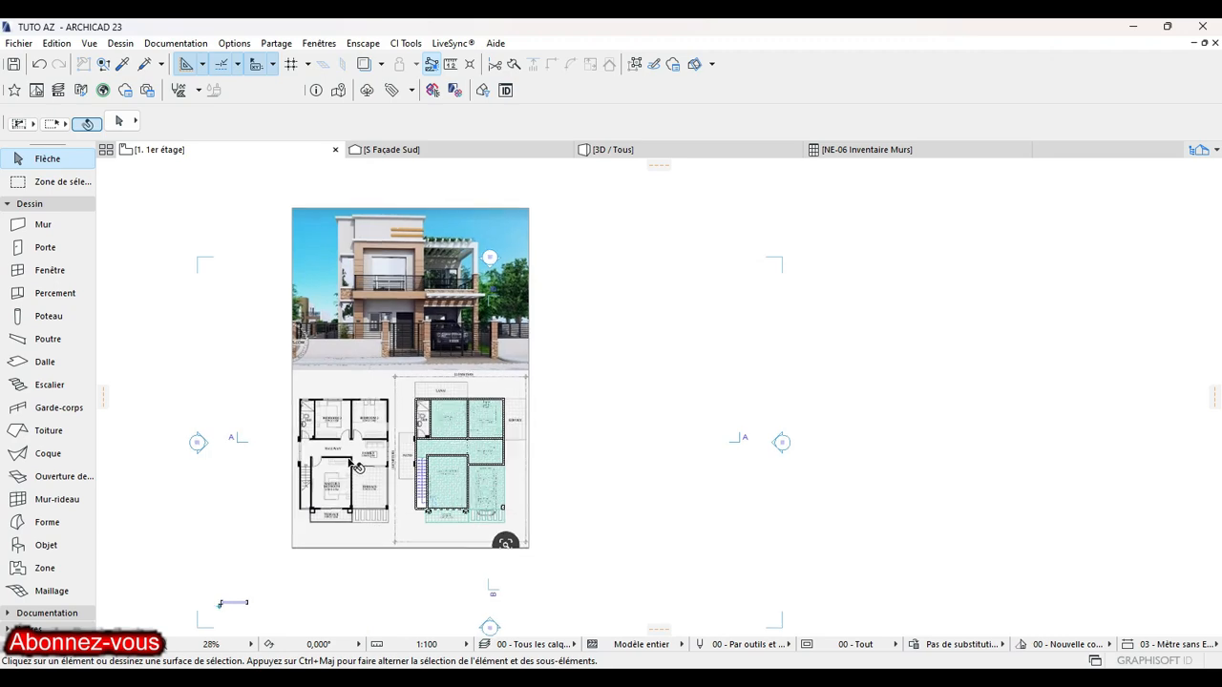
pyautogui.scroll(4, 348, 458)
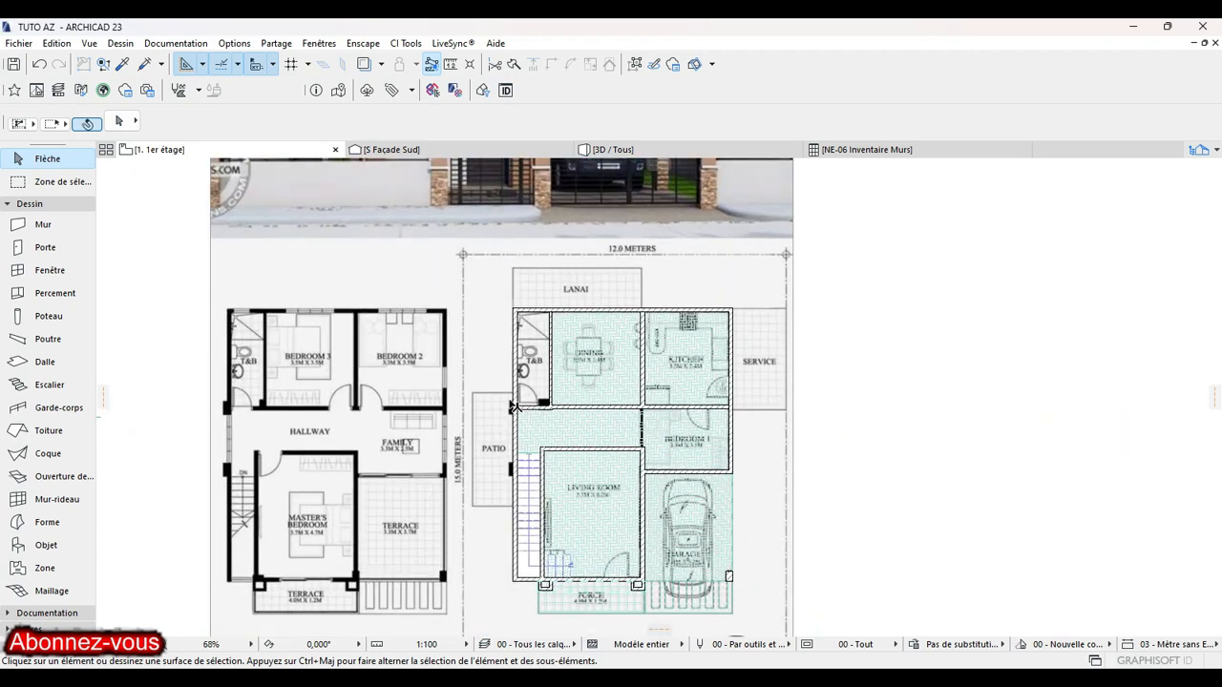
pyautogui.rightClick(203, 154)
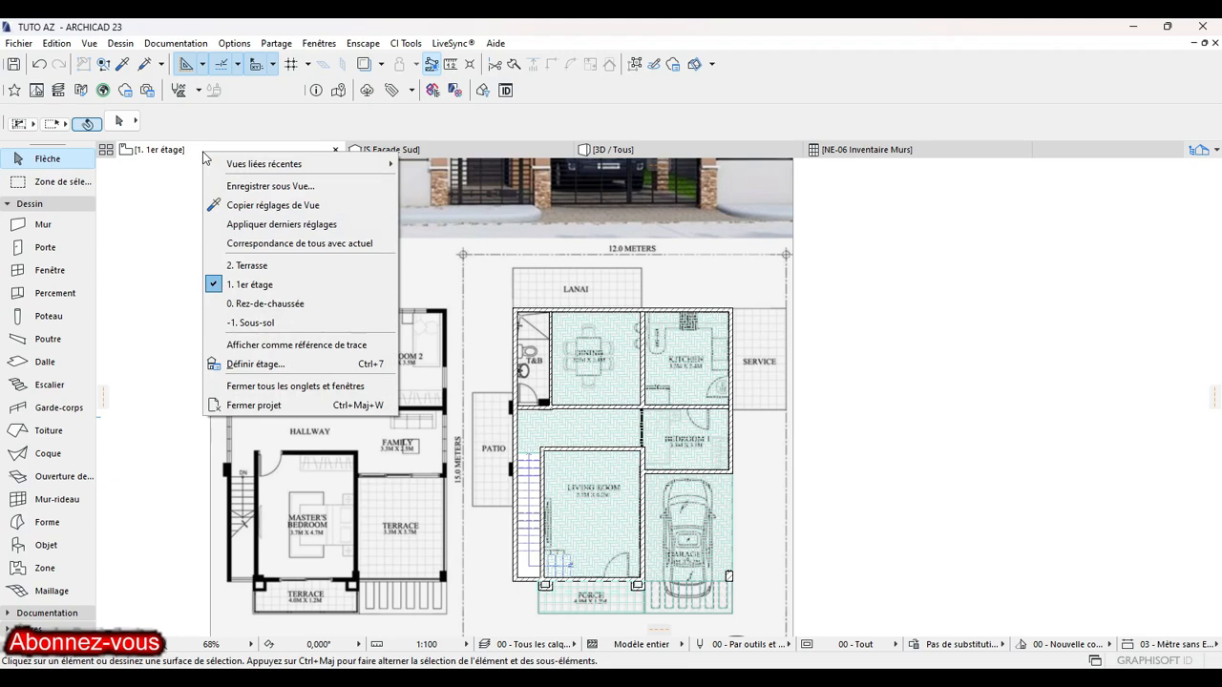
pyautogui.click(260, 304)
pyautogui.scroll(5, 416, 460)
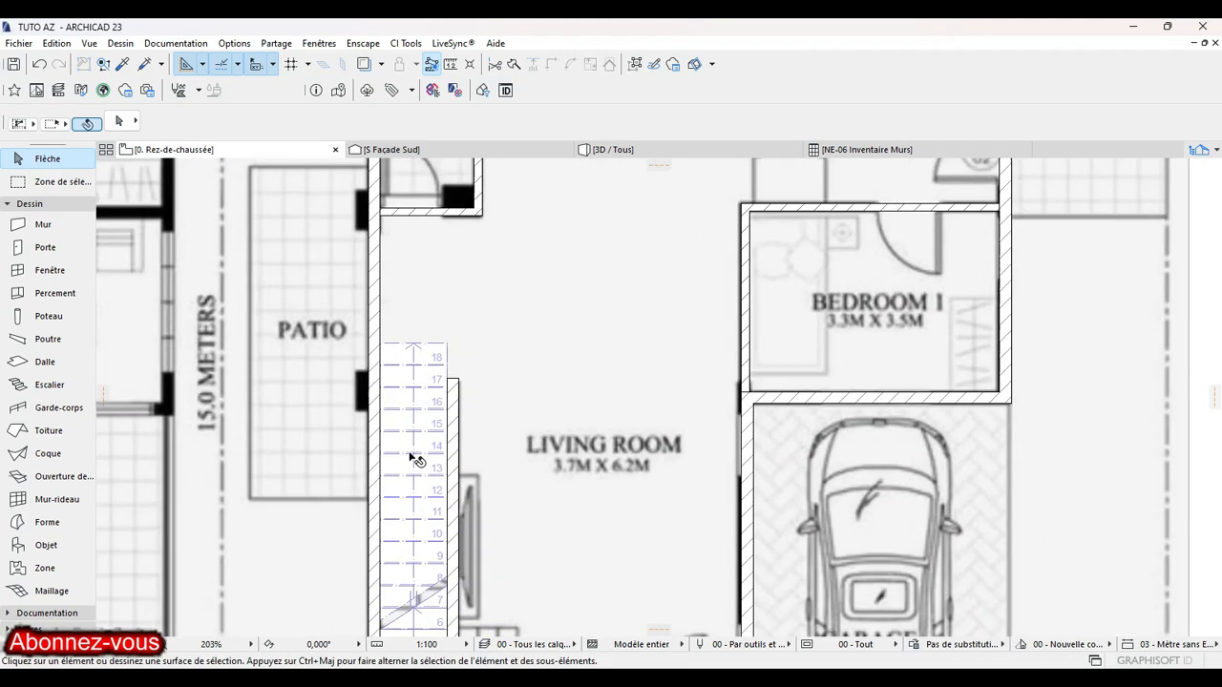
pyautogui.scroll(2, 340, 395)
pyautogui.scroll(-2, 706, 477)
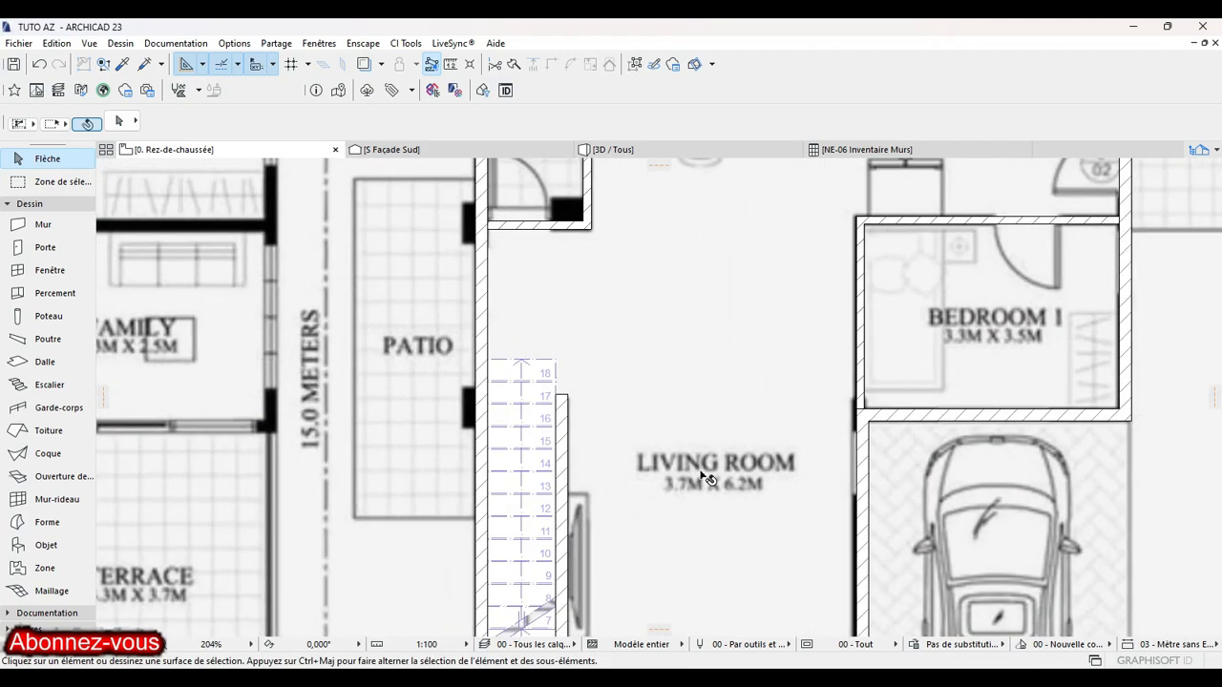
pyautogui.scroll(1, 610, 380)
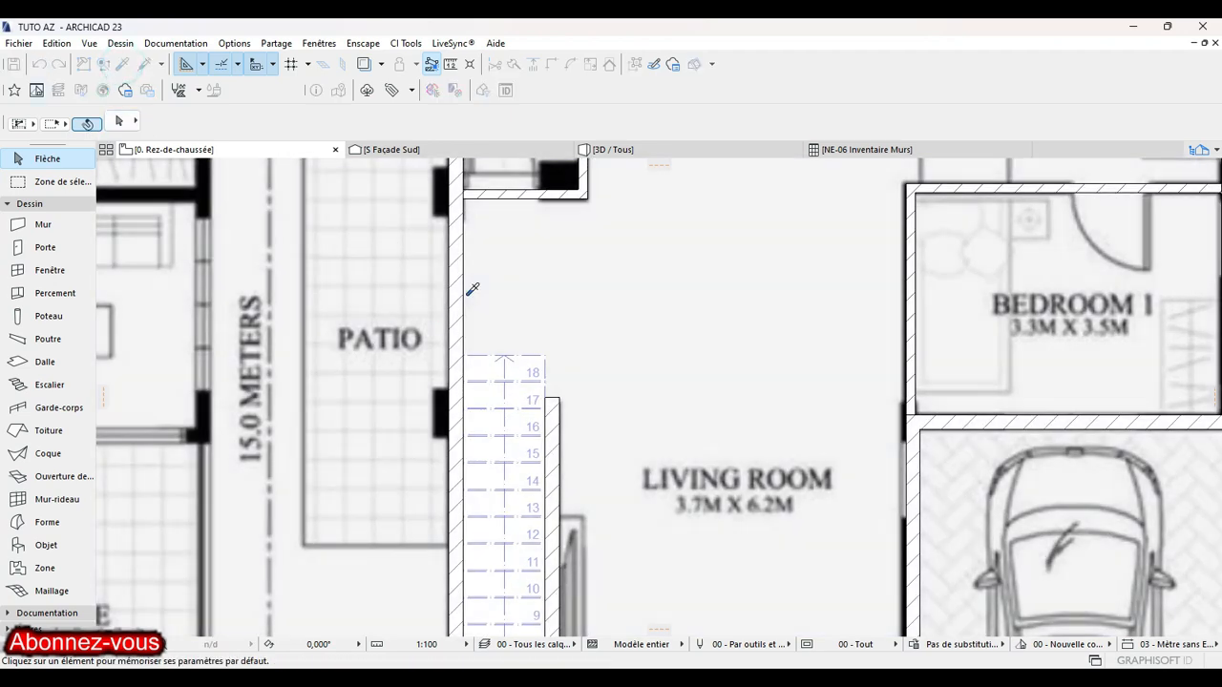
# Copy the exterior wall's settings and draw short walls over the two black pilasters on the patio side.
pyautogui.click(458, 289)
pyautogui.keyDown('alt'); pyautogui.click(458, 315); pyautogui.keyUp('alt')
pyautogui.scroll(4, 461, 437)
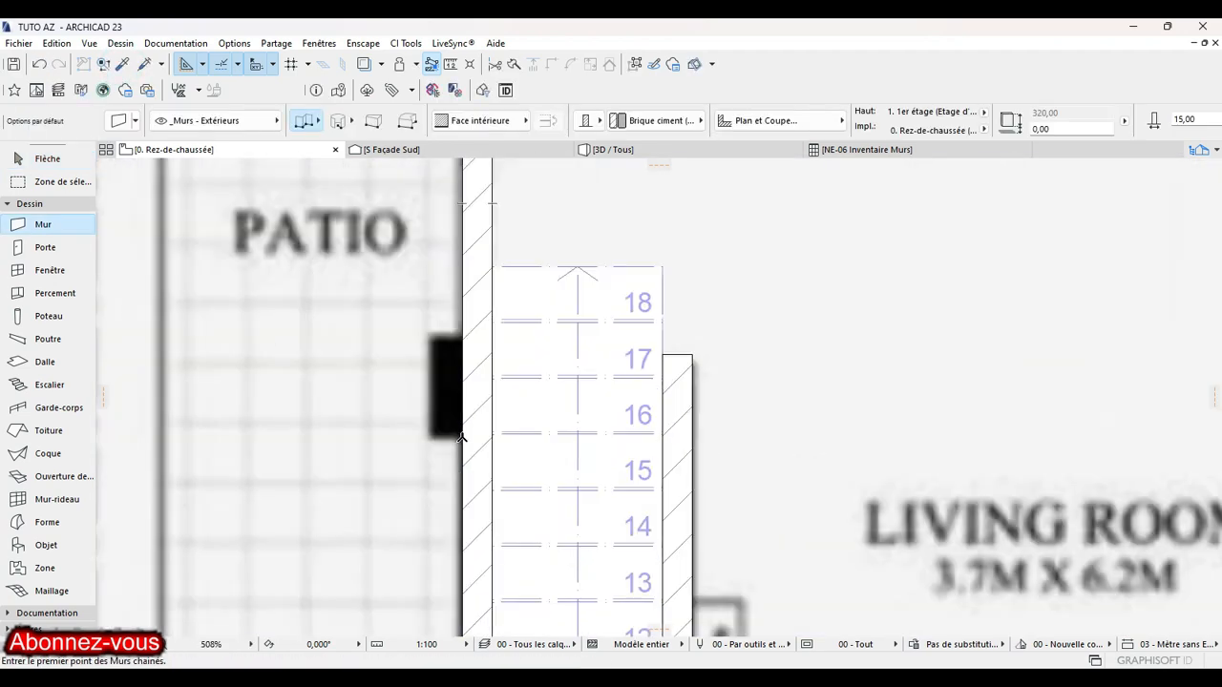
pyautogui.click(461, 440)
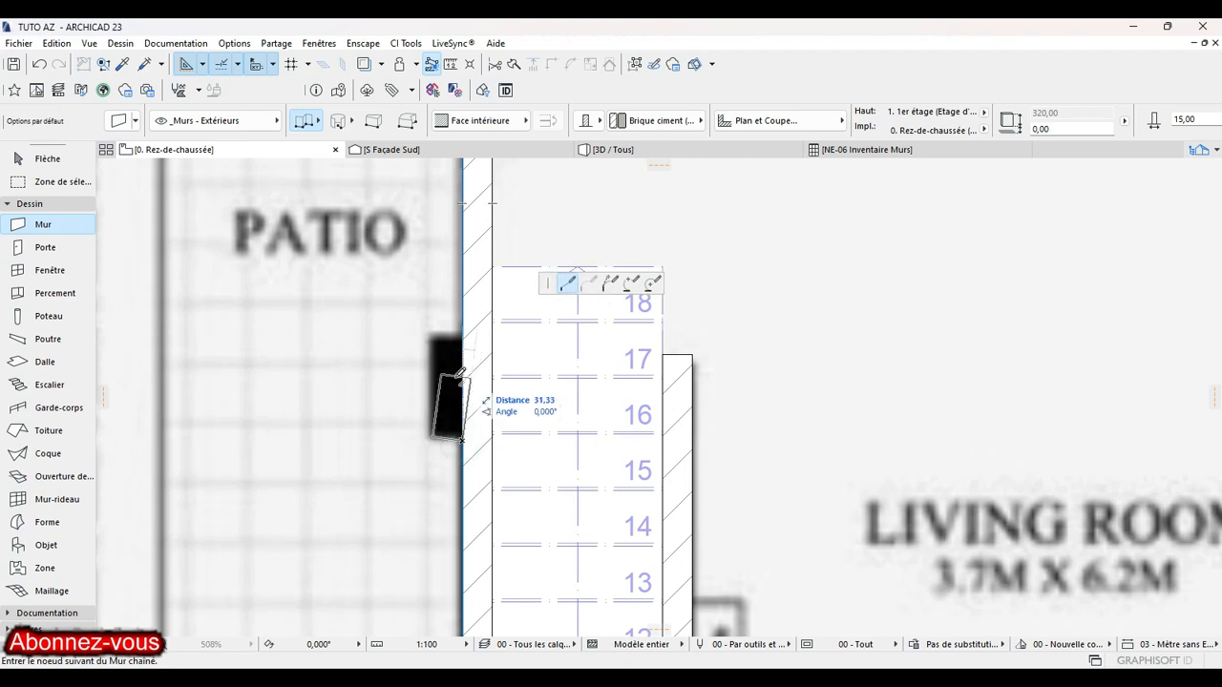
pyautogui.rightClick(465, 329)
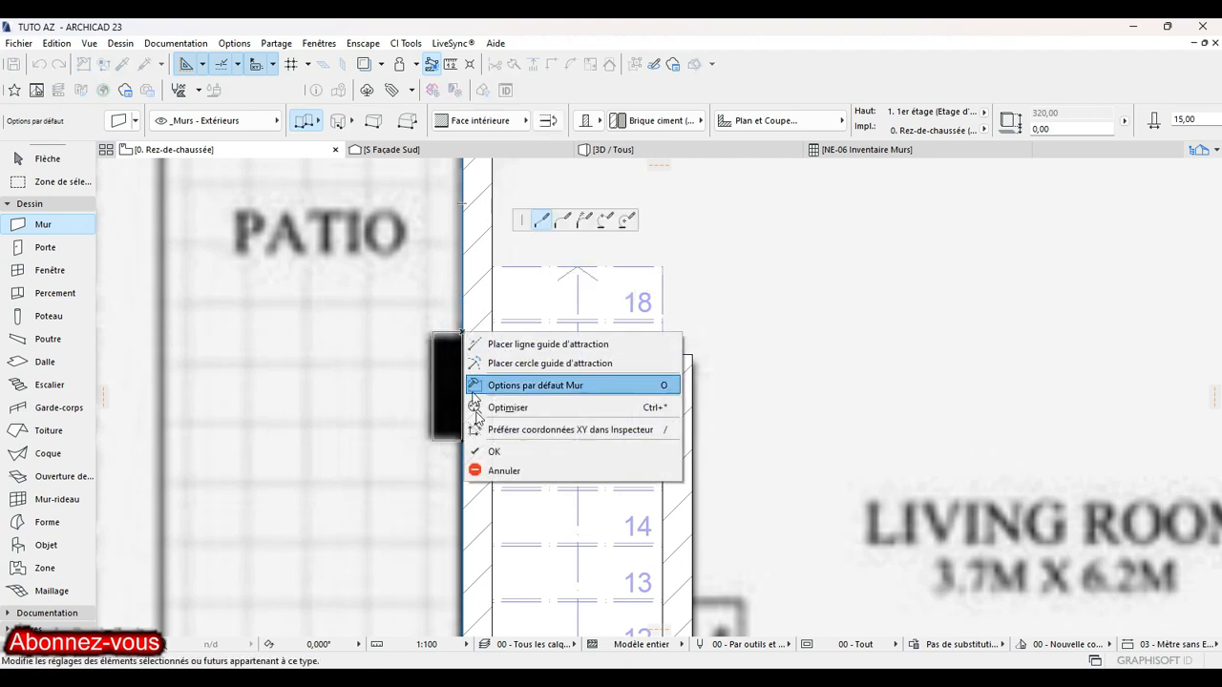
pyautogui.click(501, 450)
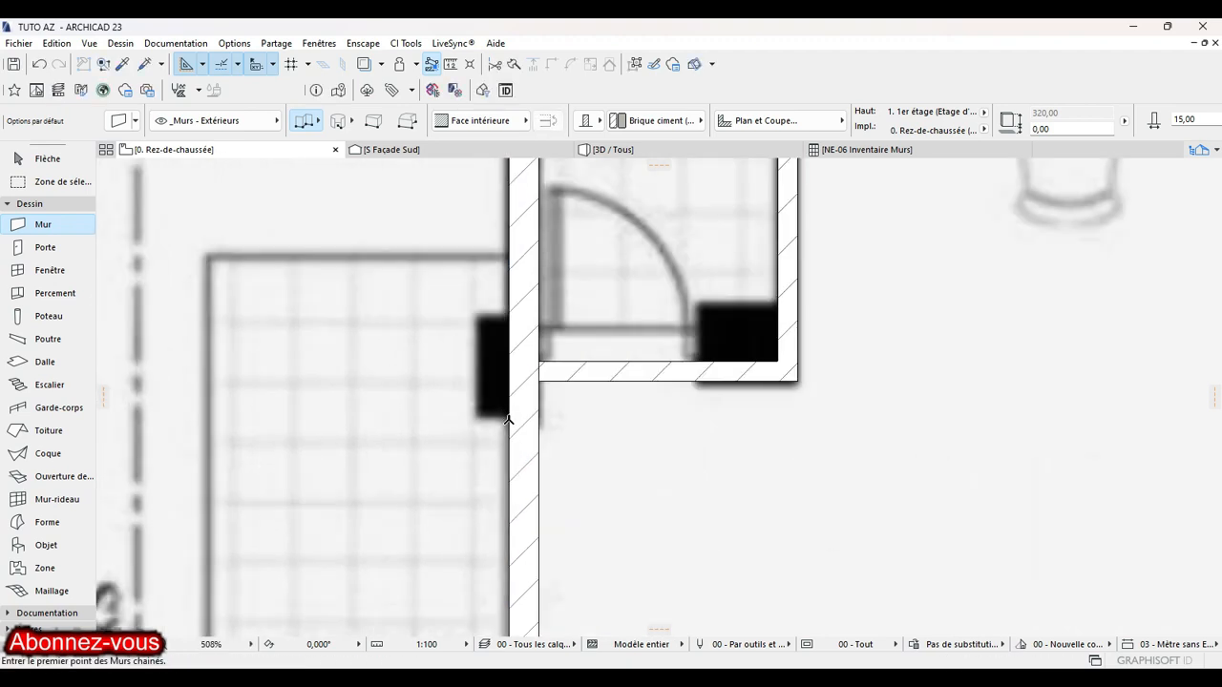
pyautogui.scroll(-5, 507, 420)
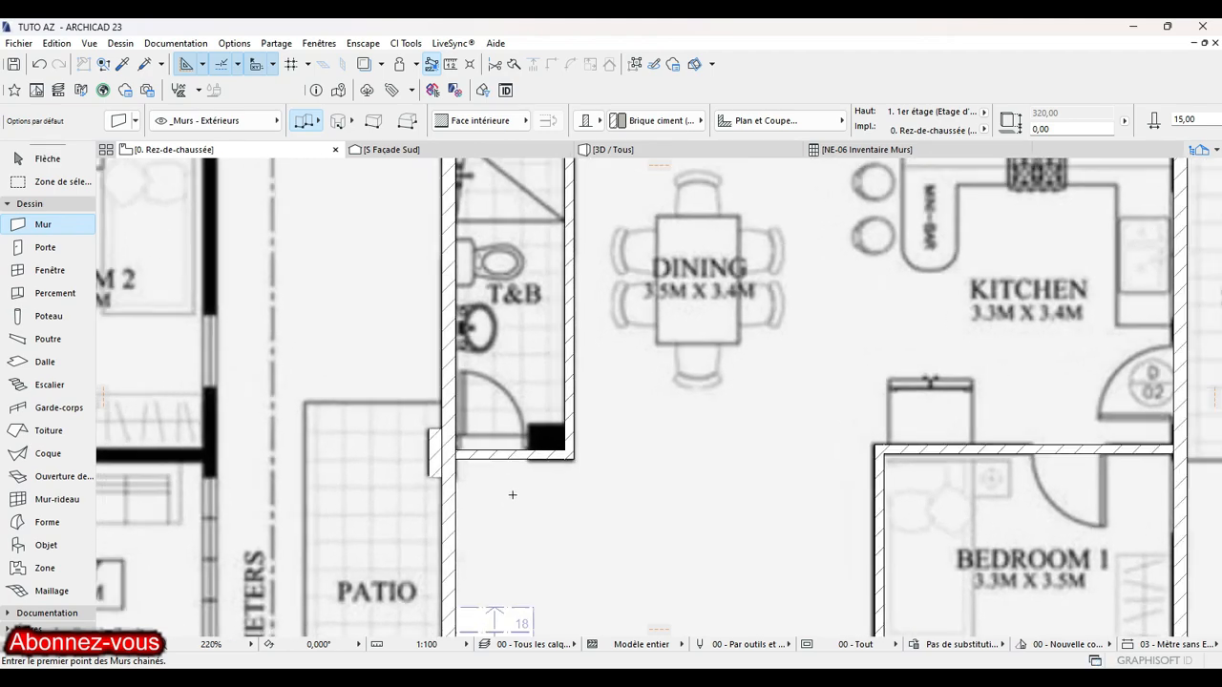
pyautogui.scroll(-3, 511, 494)
pyautogui.moveTo(533, 403); pyautogui.dragTo(575, 368, button='middle')
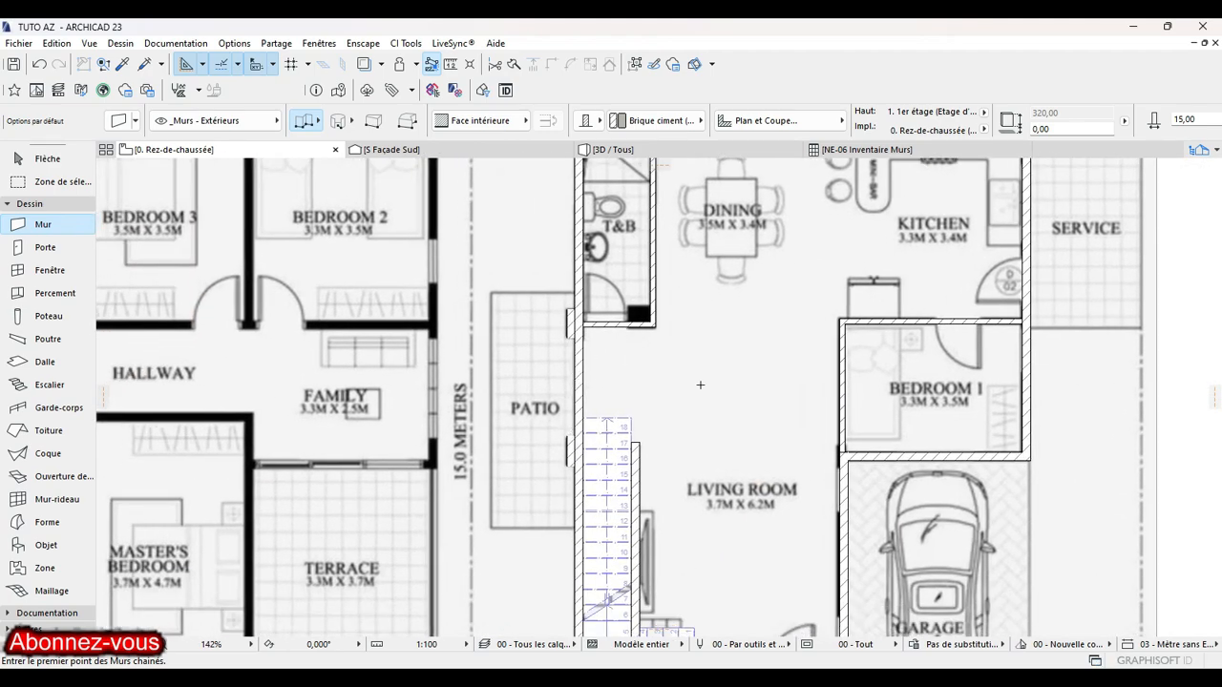
pyautogui.press('Escape')
# Pick up the settings of the slab band surrounding the stair-side porch column.
pyautogui.scroll(5, 584, 396)
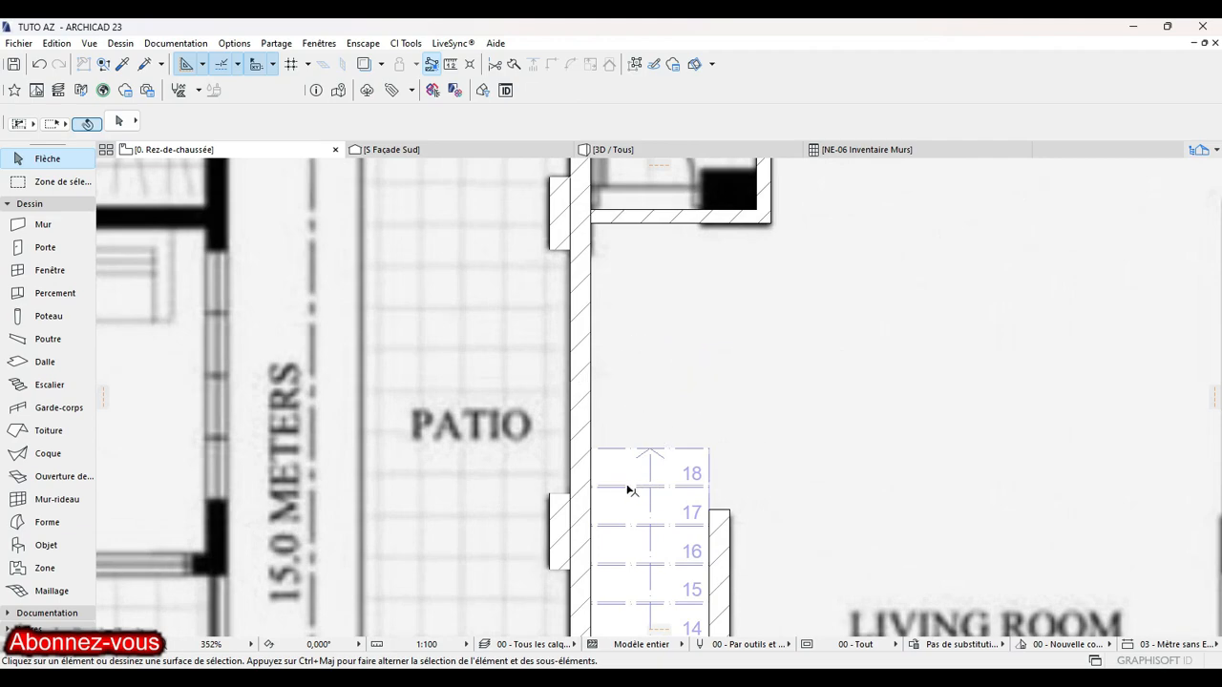
pyautogui.scroll(-10, 616, 497)
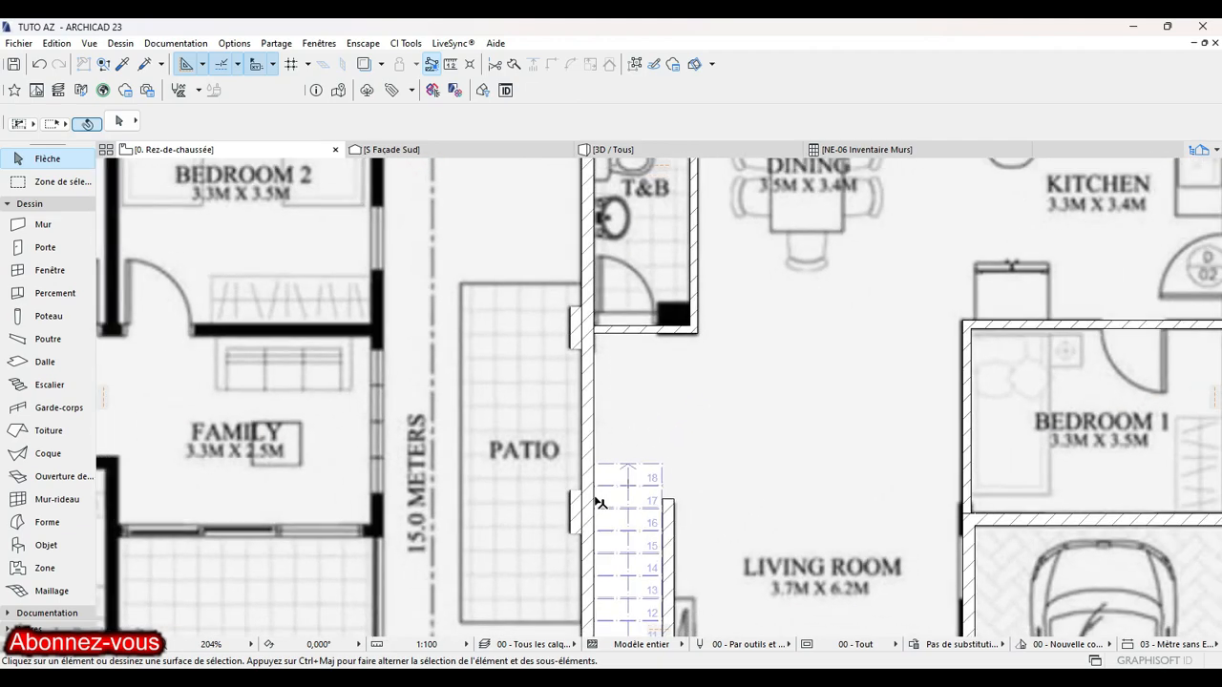
pyautogui.scroll(8, 604, 511)
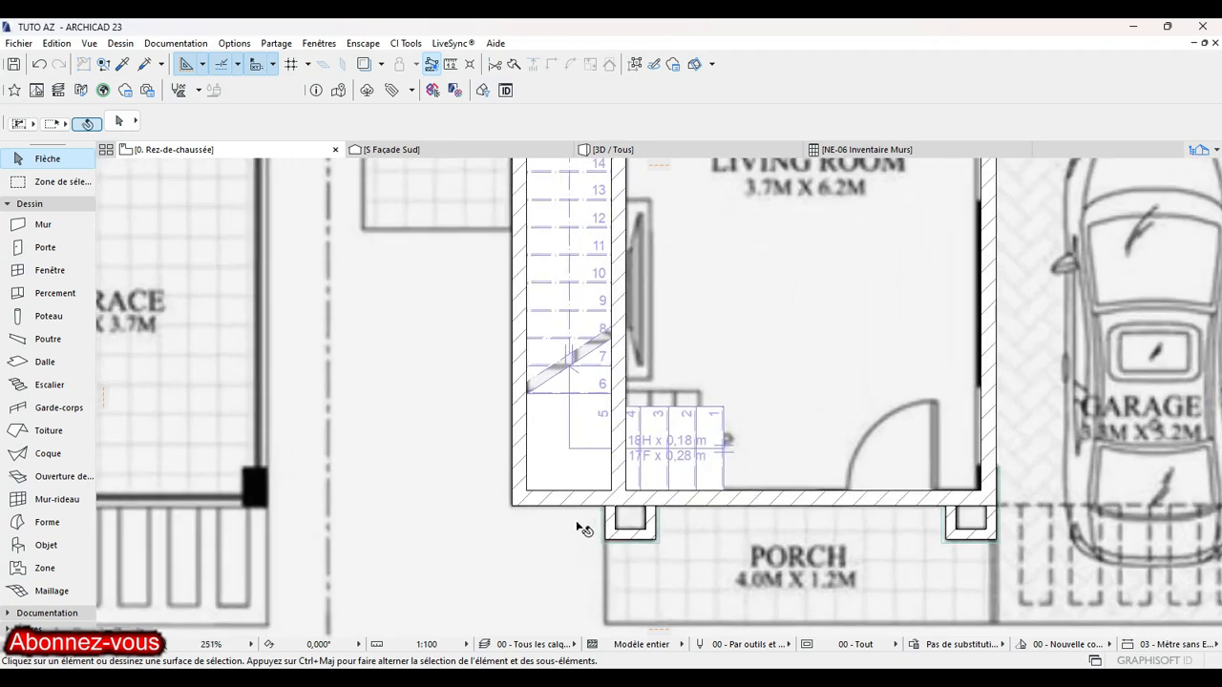
pyautogui.scroll(3, 633, 518)
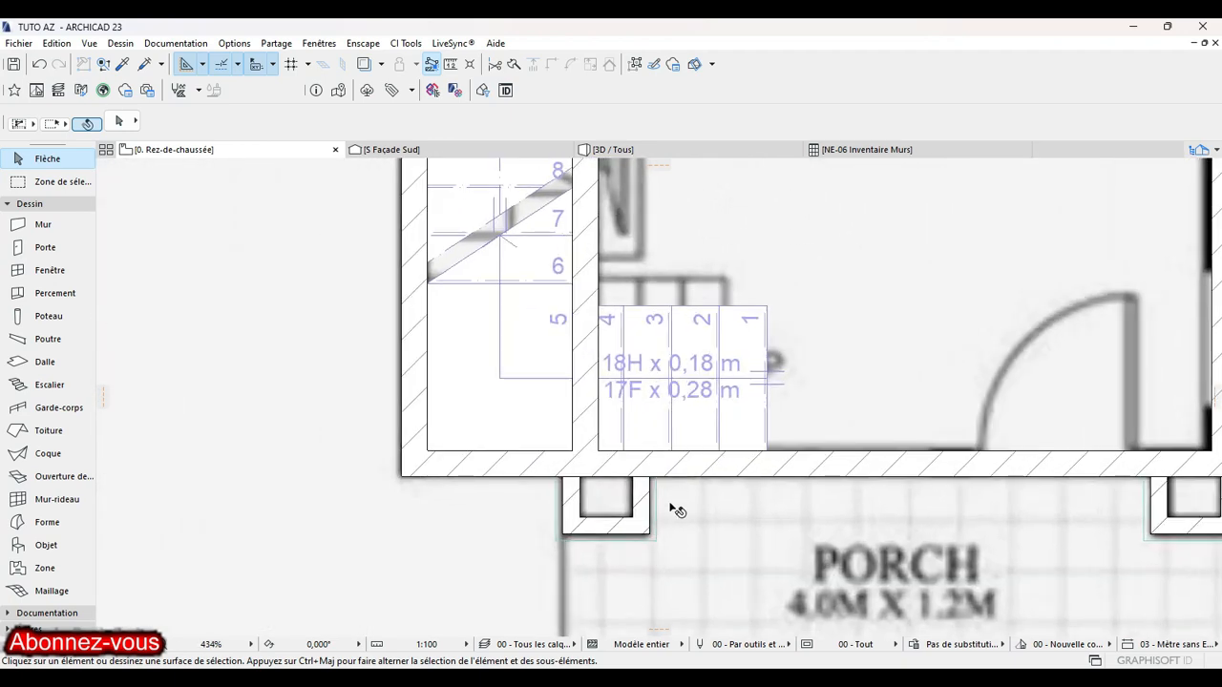
pyautogui.scroll(4, 656, 509)
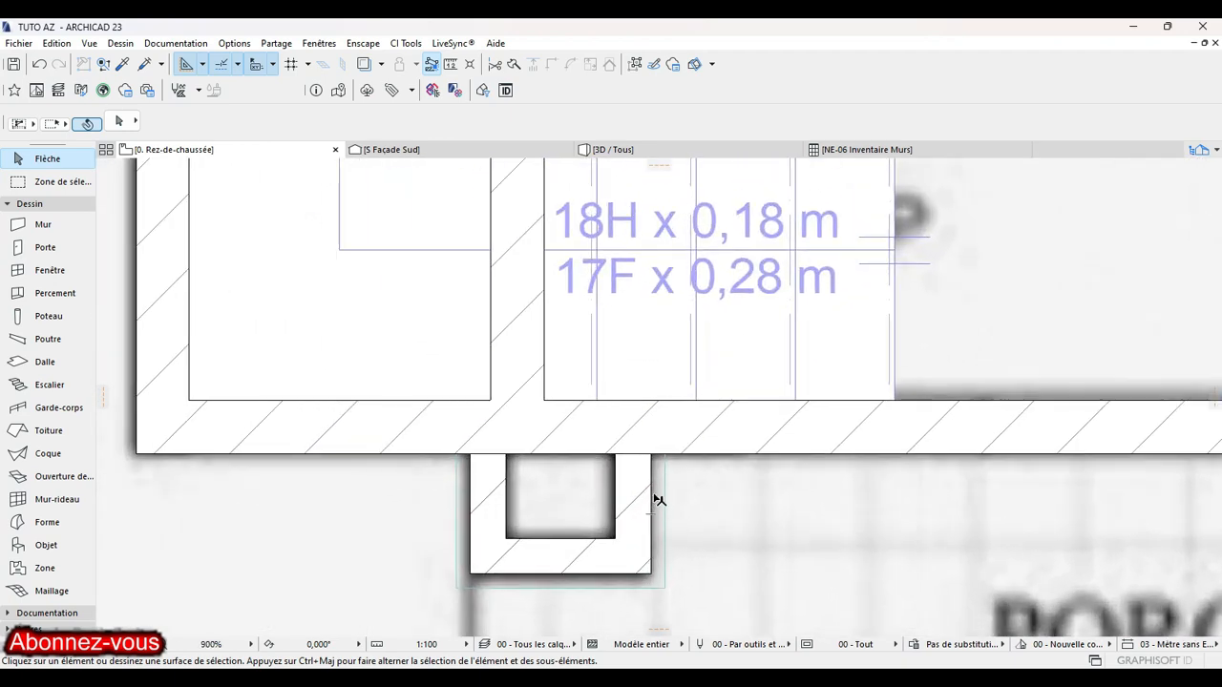
pyautogui.click(120, 64)
pyautogui.click(666, 484)
# Draw a rectangular slab about 21 cm wide and 4 cm deep from the wall corner below the upper patio pilaster.
pyautogui.scroll(-12, 512, 422)
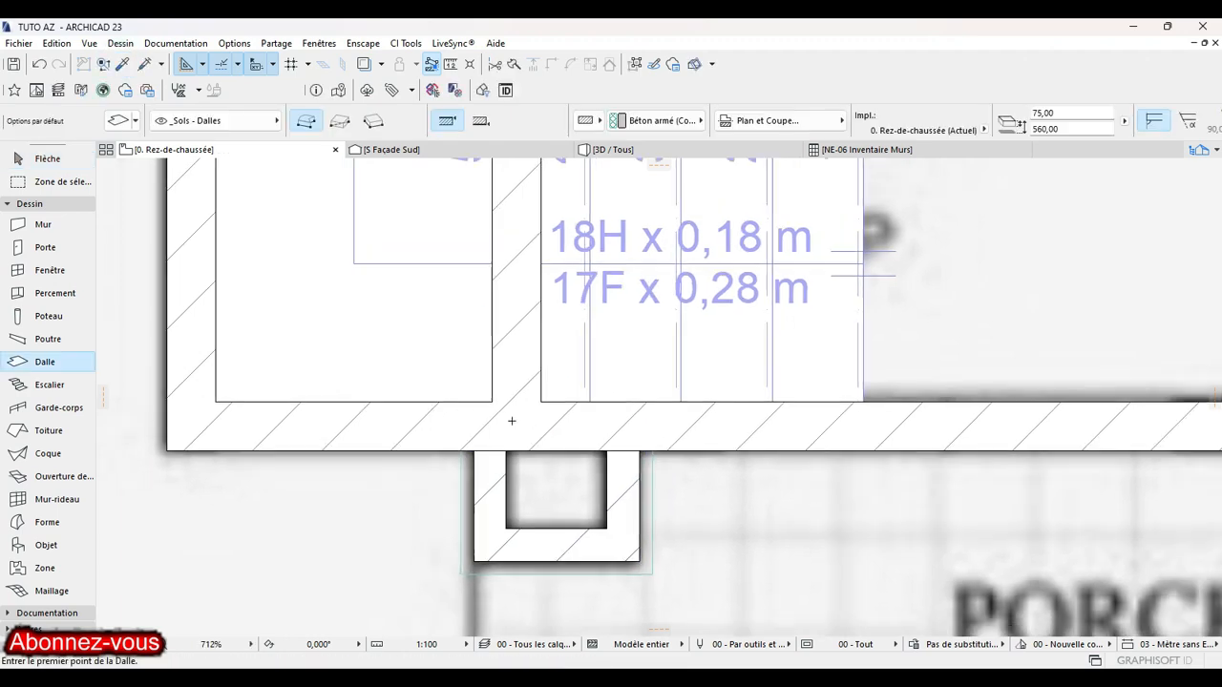
pyautogui.scroll(12, 680, 283)
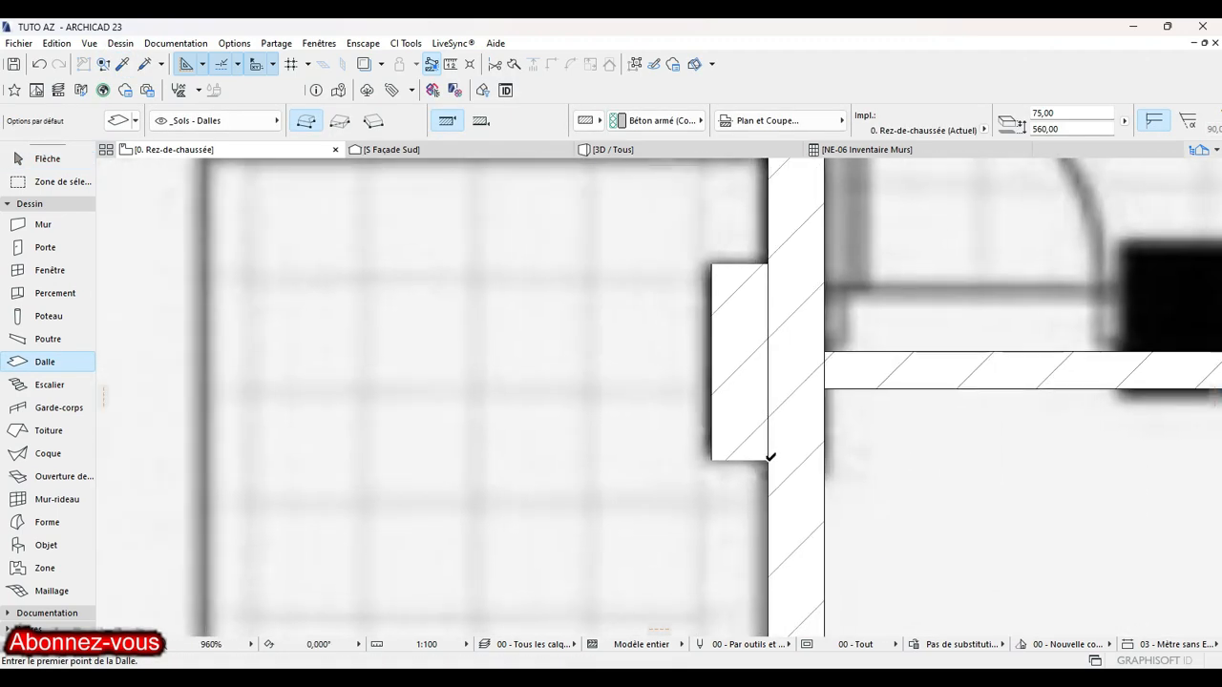
pyautogui.click(770, 458)
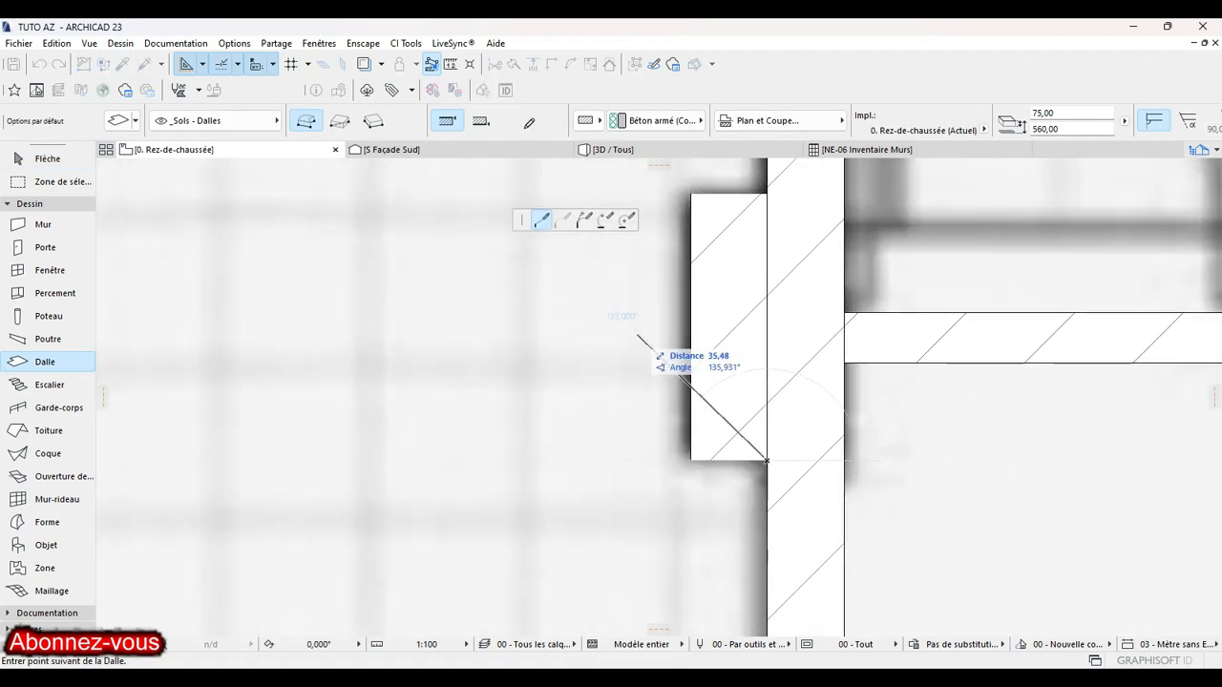
pyautogui.click(340, 121)
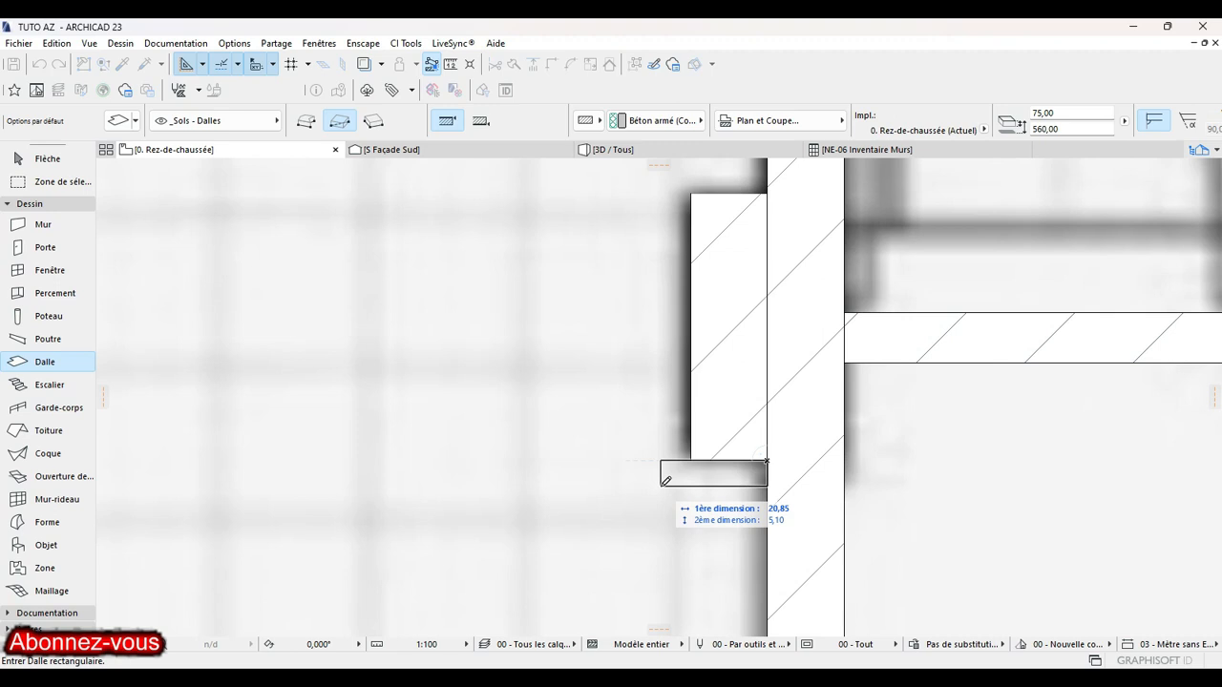
pyautogui.press('Tab')
pyautogui.write('4')
pyautogui.press('Return')
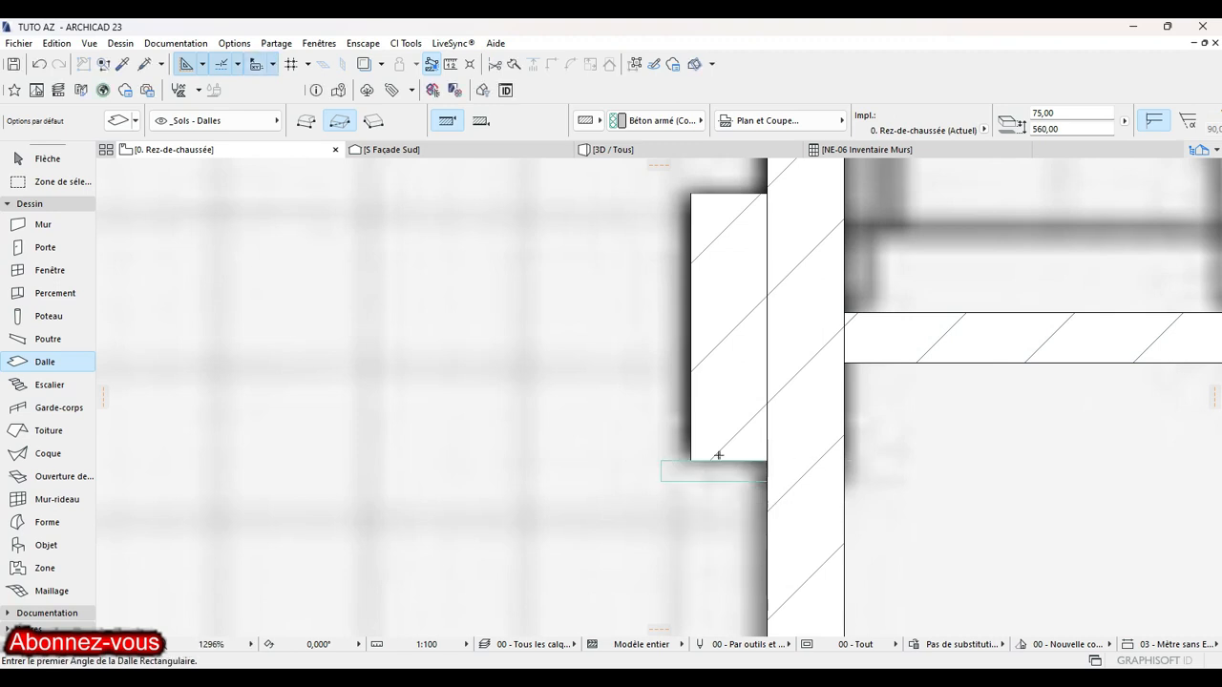
# Align the new slab's outer edge with the pilaster face, and move that edge outward beyond the face.
pyautogui.click(595, 469)
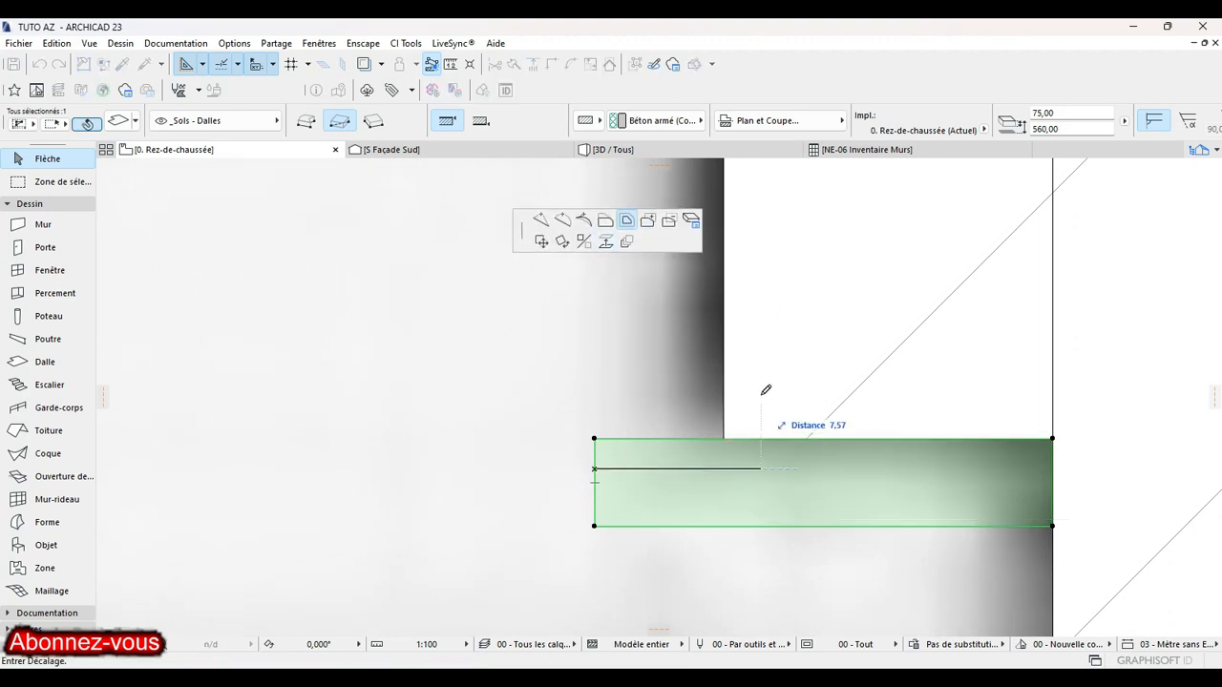
pyautogui.click(605, 220)
pyautogui.click(723, 439)
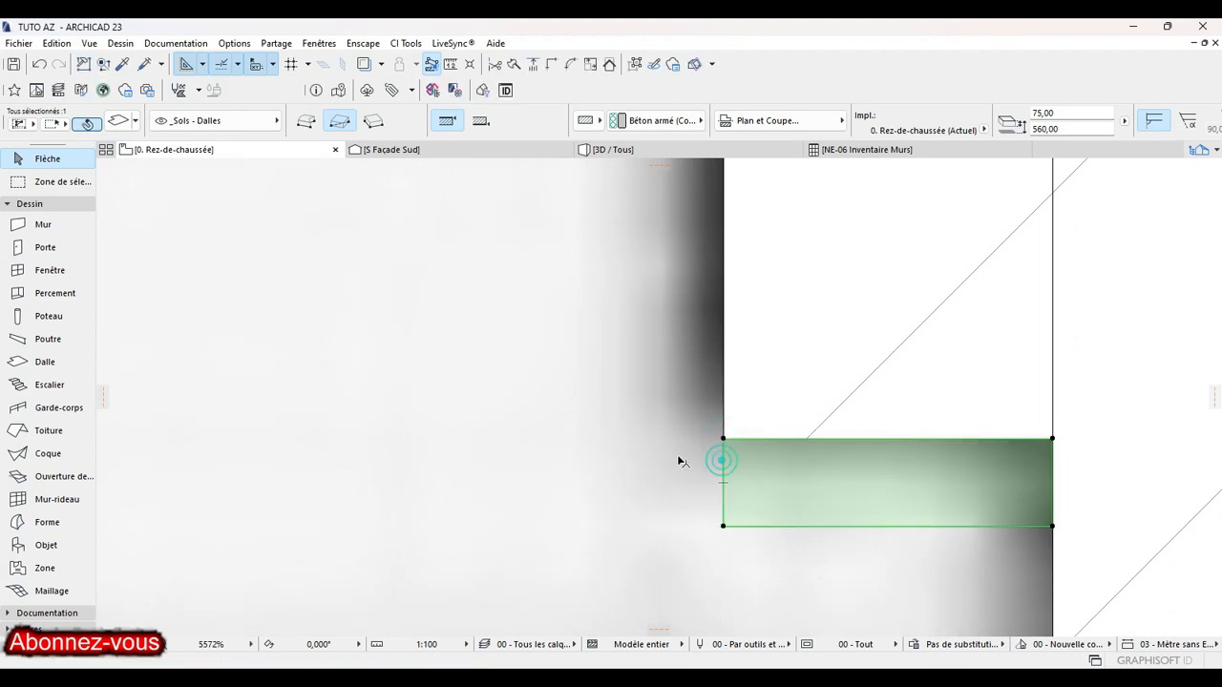
pyautogui.click(723, 461)
pyautogui.click(644, 455)
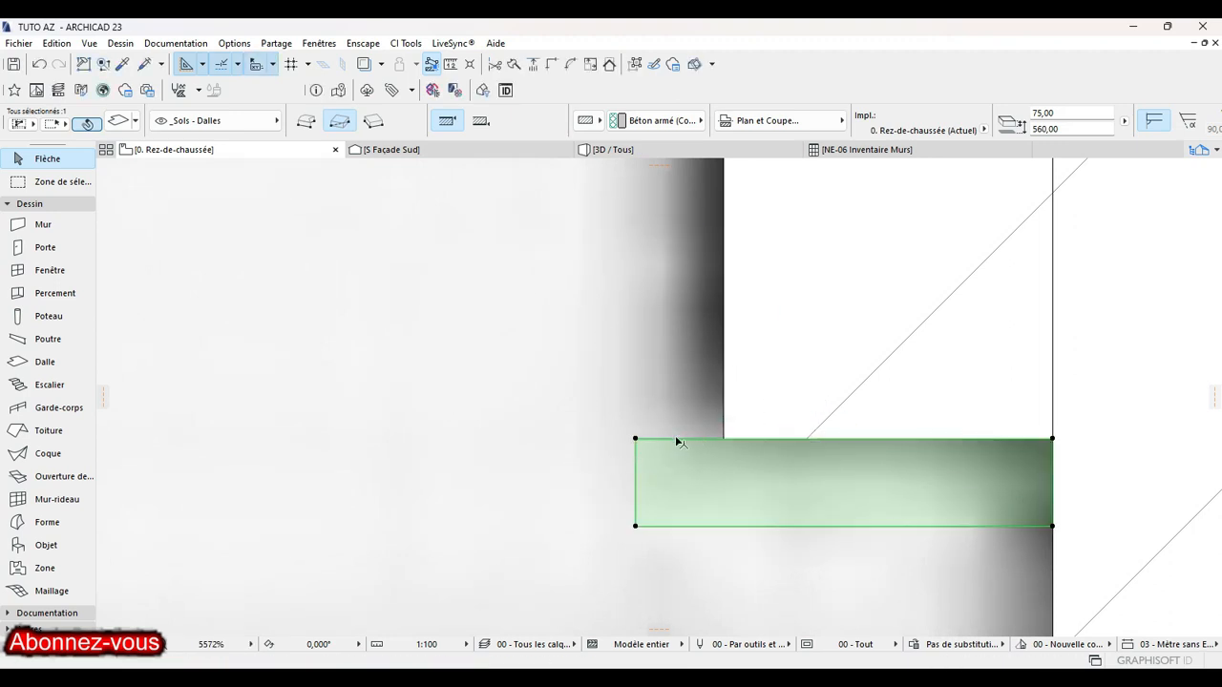
# Add a node at the upper patio pilaster's lower corner and stretch the slab along its outer face to 4 cm beyond the upper end.
pyautogui.click(659, 438)
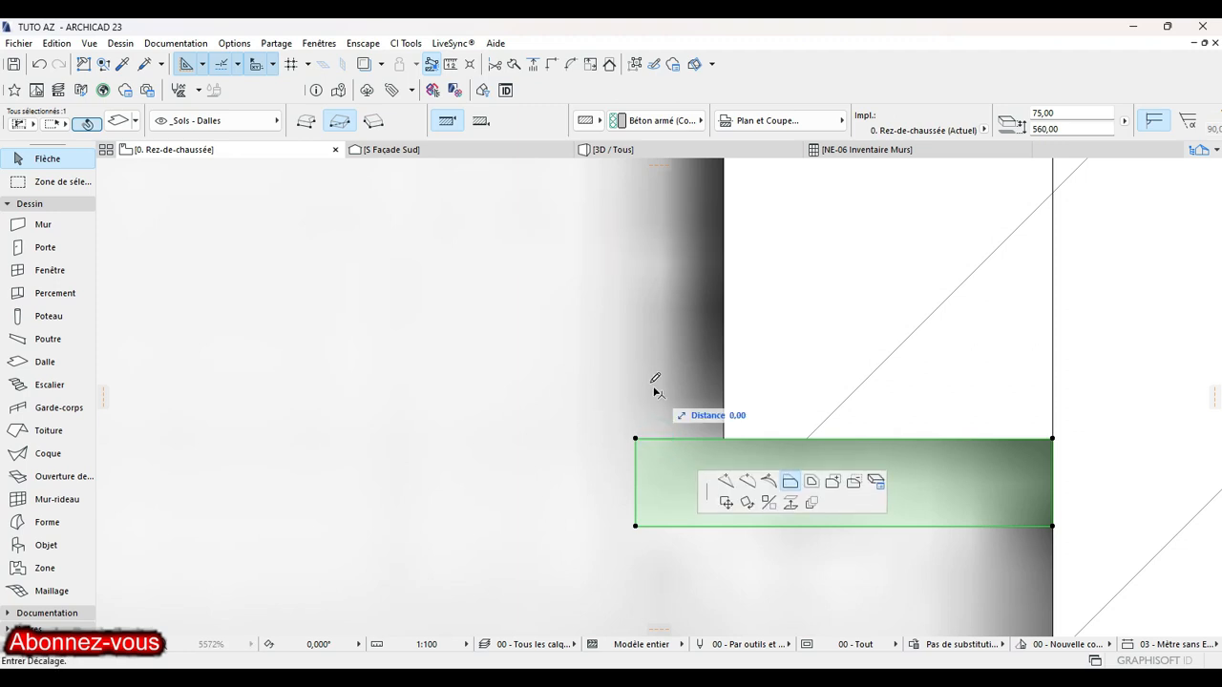
pyautogui.click(724, 439)
pyautogui.click(723, 438)
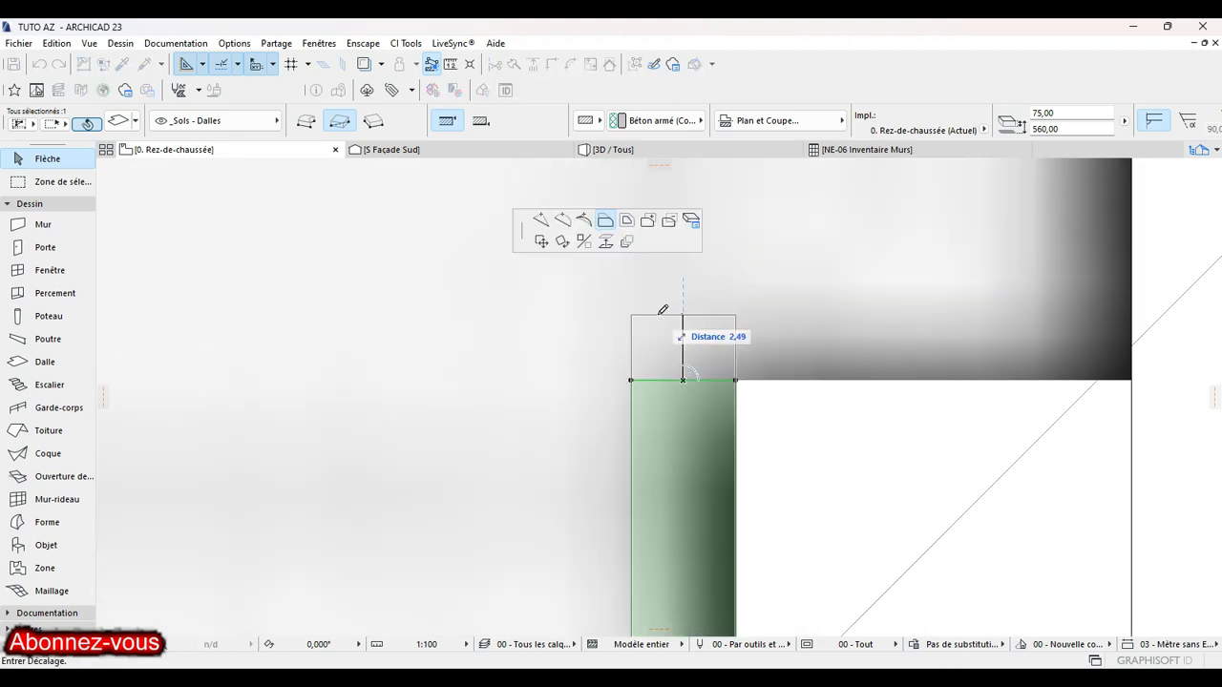
pyautogui.write('4')
pyautogui.press('Return')
# Add a node at the pilaster's upper corner and extend the slab back to the façade wall, completing the U-shaped band.
pyautogui.click(735, 305)
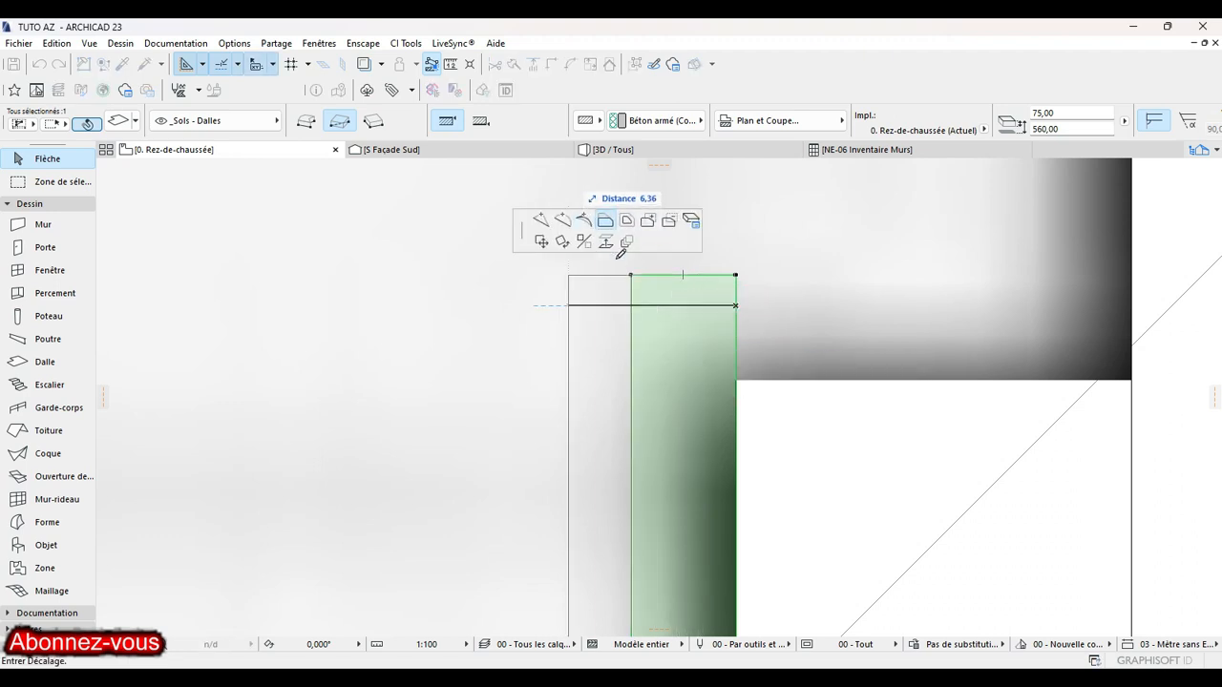
pyautogui.click(538, 220)
pyautogui.click(735, 380)
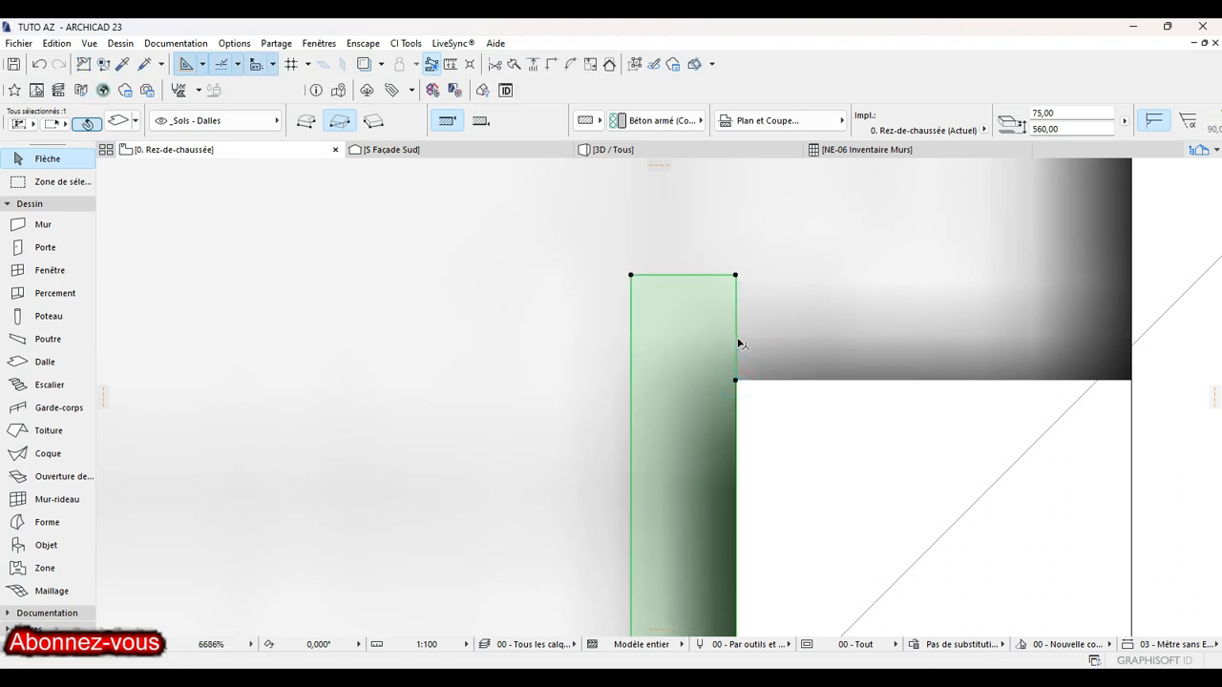
pyautogui.click(736, 340)
pyautogui.click(599, 219)
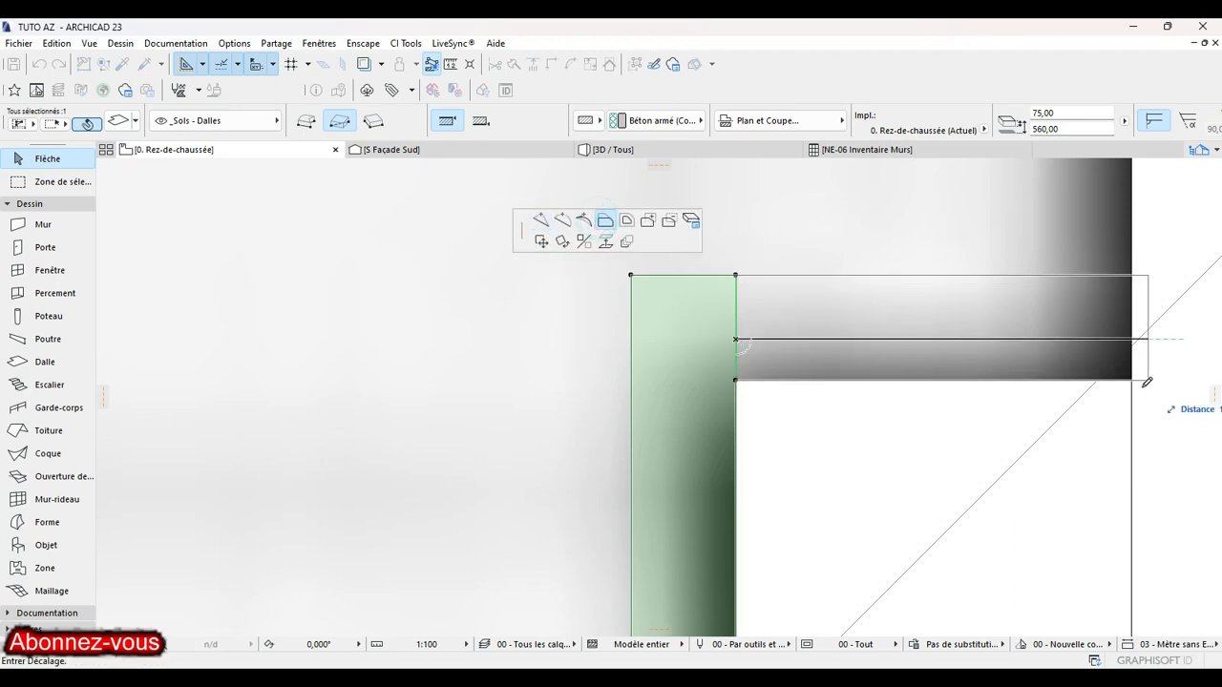
pyautogui.click(1132, 380)
pyautogui.scroll(-8, 1101, 385)
pyautogui.scroll(-6, 993, 271)
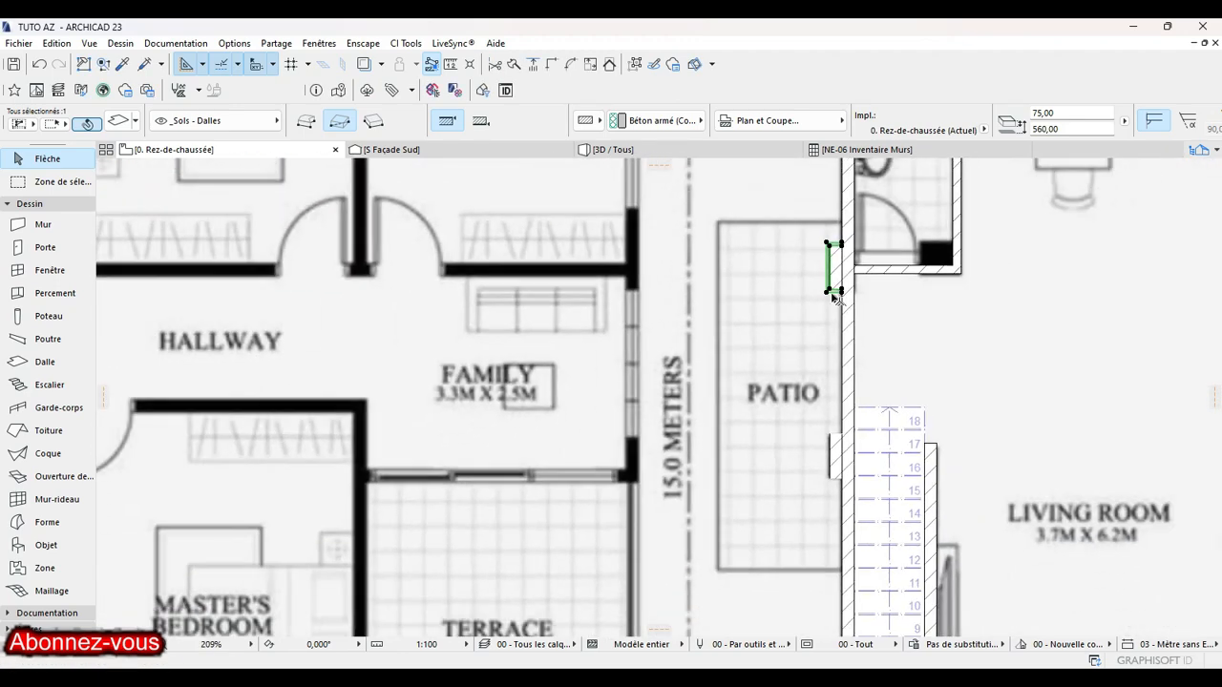
# Copy the U-shaped slab band from the upper patio pilaster onto the lower one, matching their outer upper corners.
pyautogui.scroll(6, 833, 297)
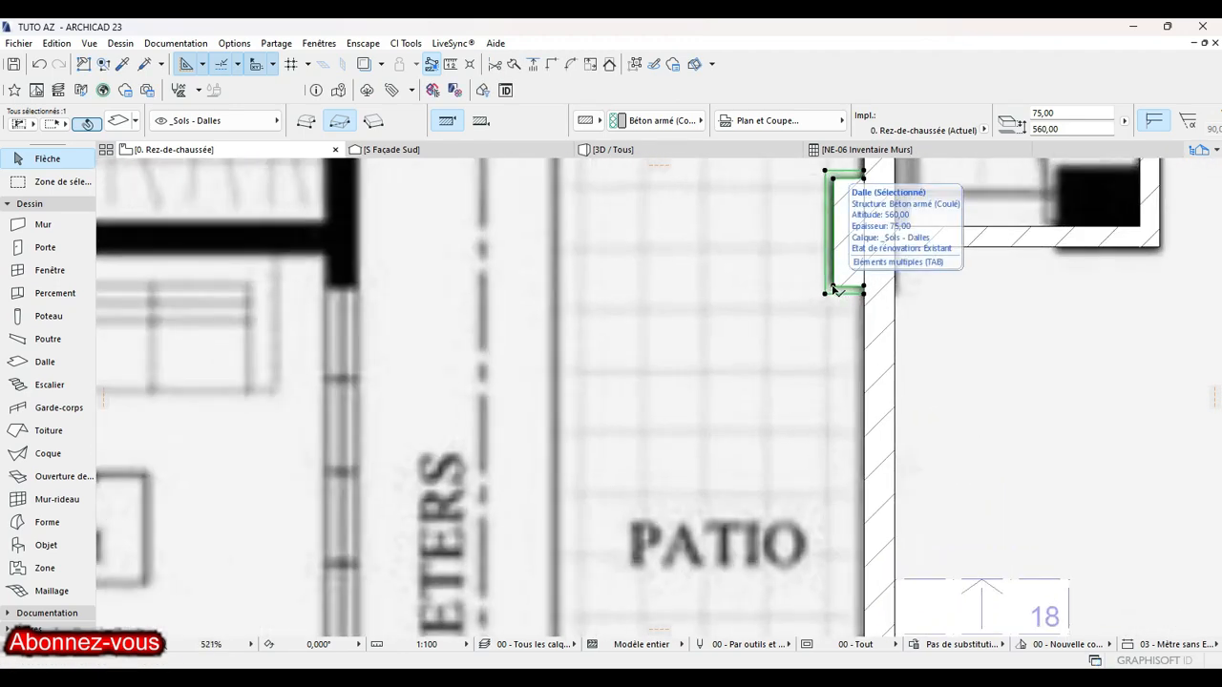
pyautogui.click(839, 247)
pyautogui.scroll(-5, 839, 246)
pyautogui.scroll(8, 846, 458)
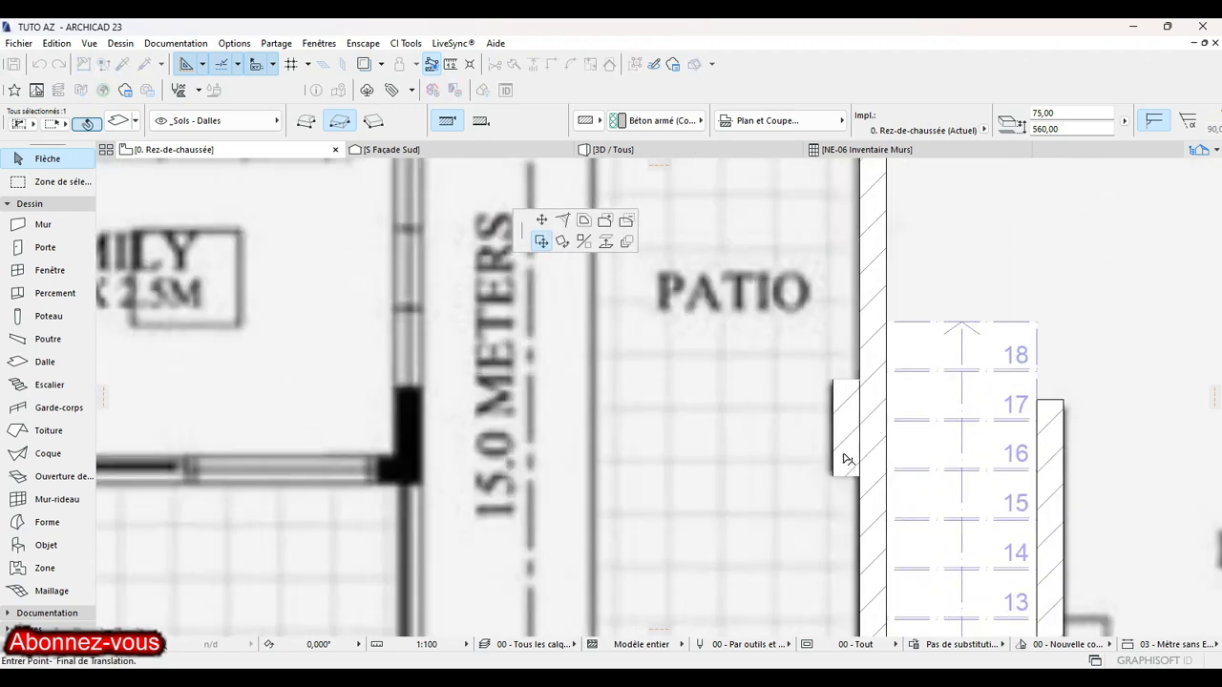
pyautogui.press('ctrl')
pyautogui.click(812, 240)
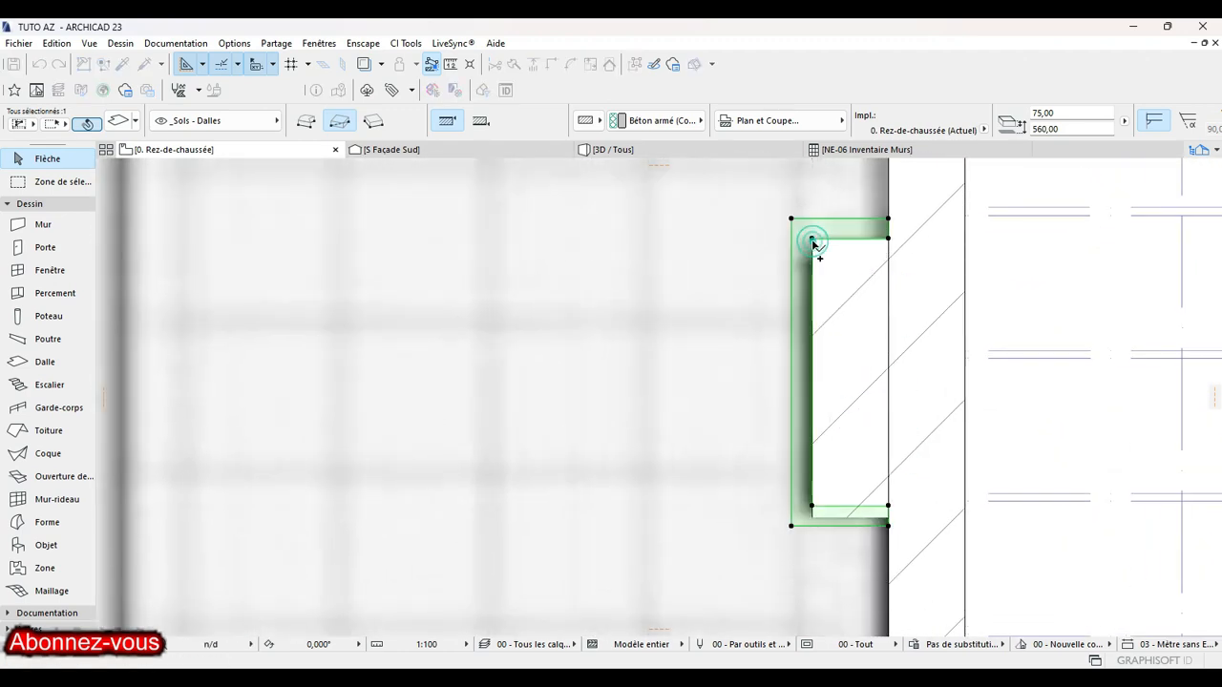
# Stretch the lower end of the lower pilaster's short wall to meet the inner edge of its slab band.
pyautogui.click(849, 363)
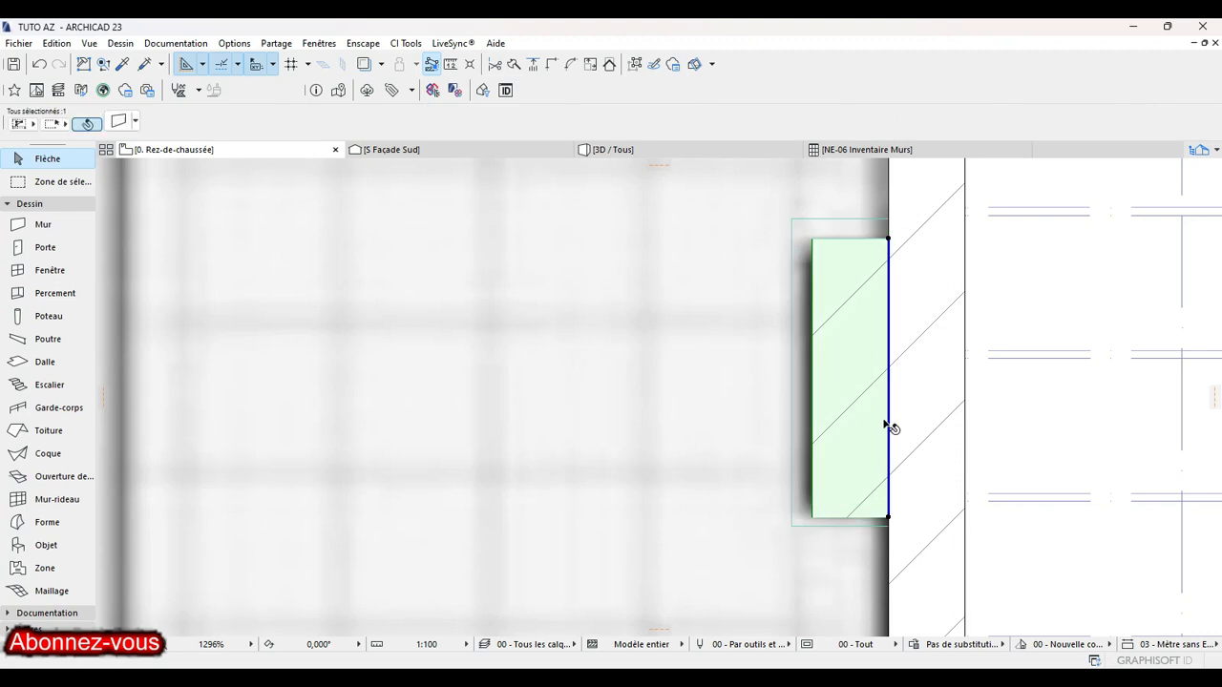
pyautogui.scroll(5, 887, 515)
pyautogui.click(890, 513)
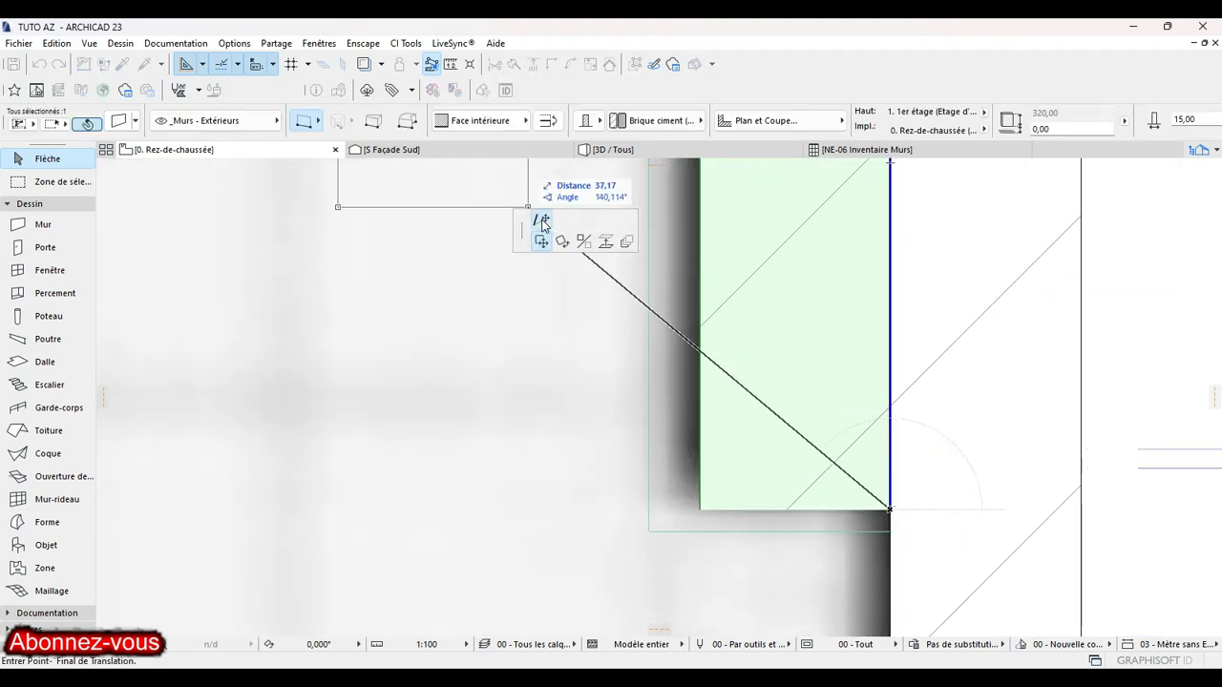
pyautogui.click(890, 350)
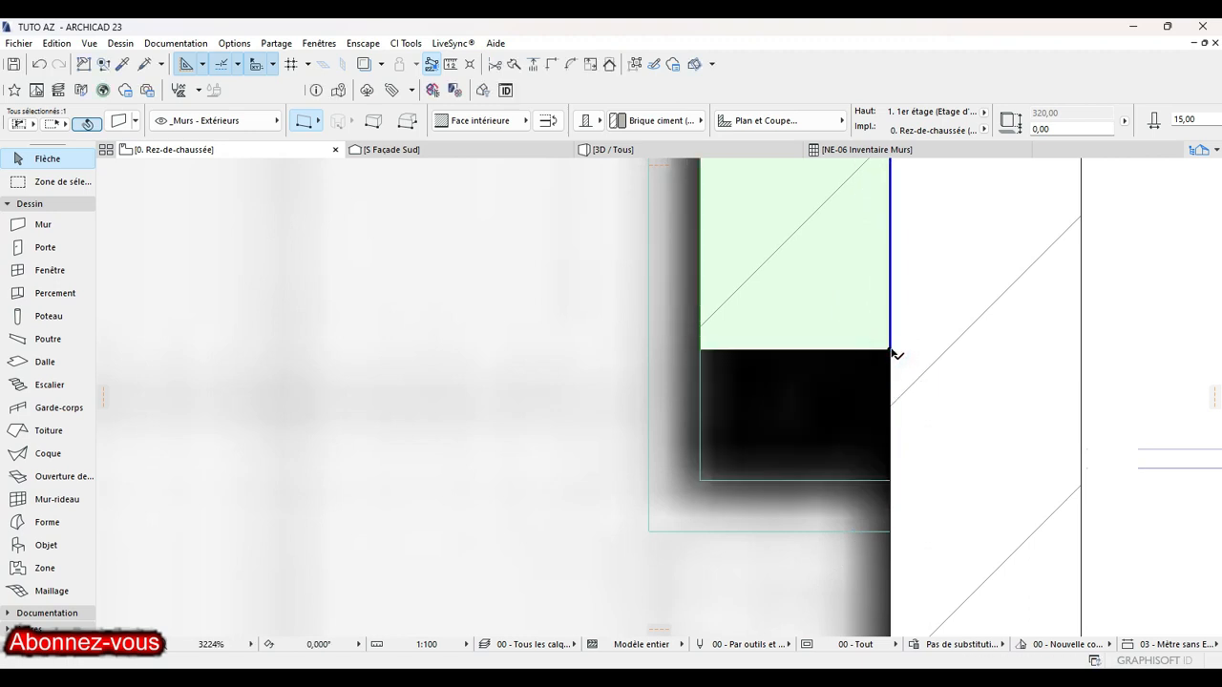
pyautogui.click(890, 349)
pyautogui.click(890, 480)
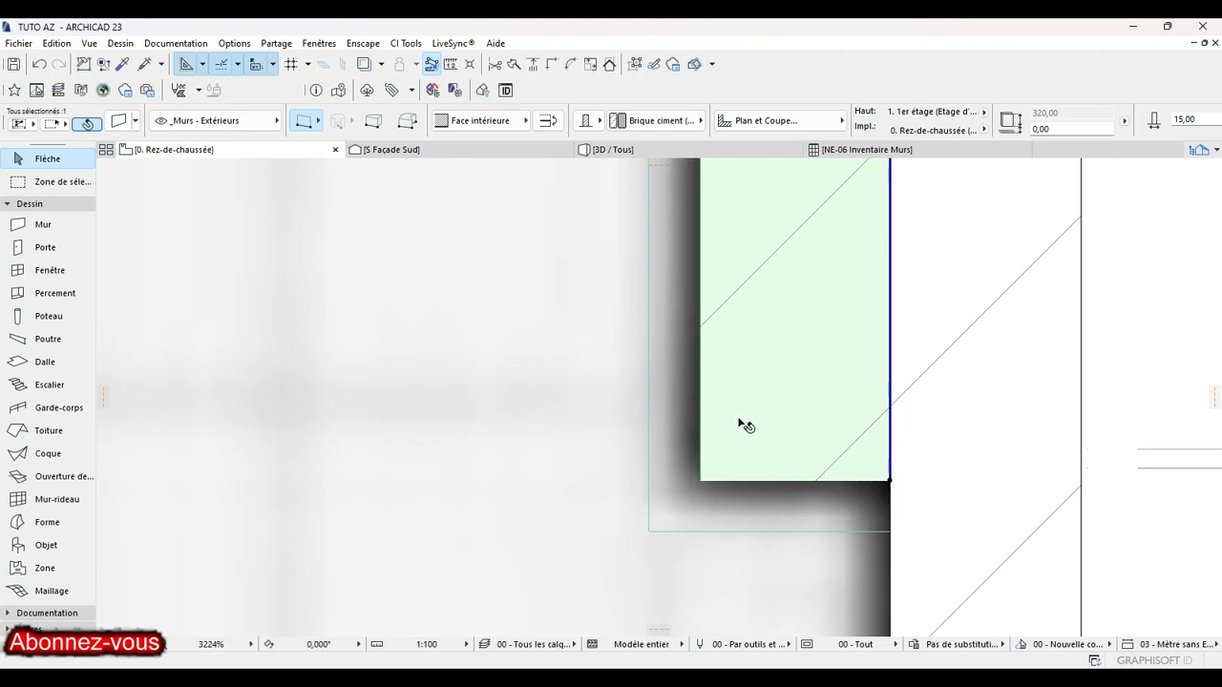
pyautogui.press('Escape')
pyautogui.scroll(-3, 769, 471)
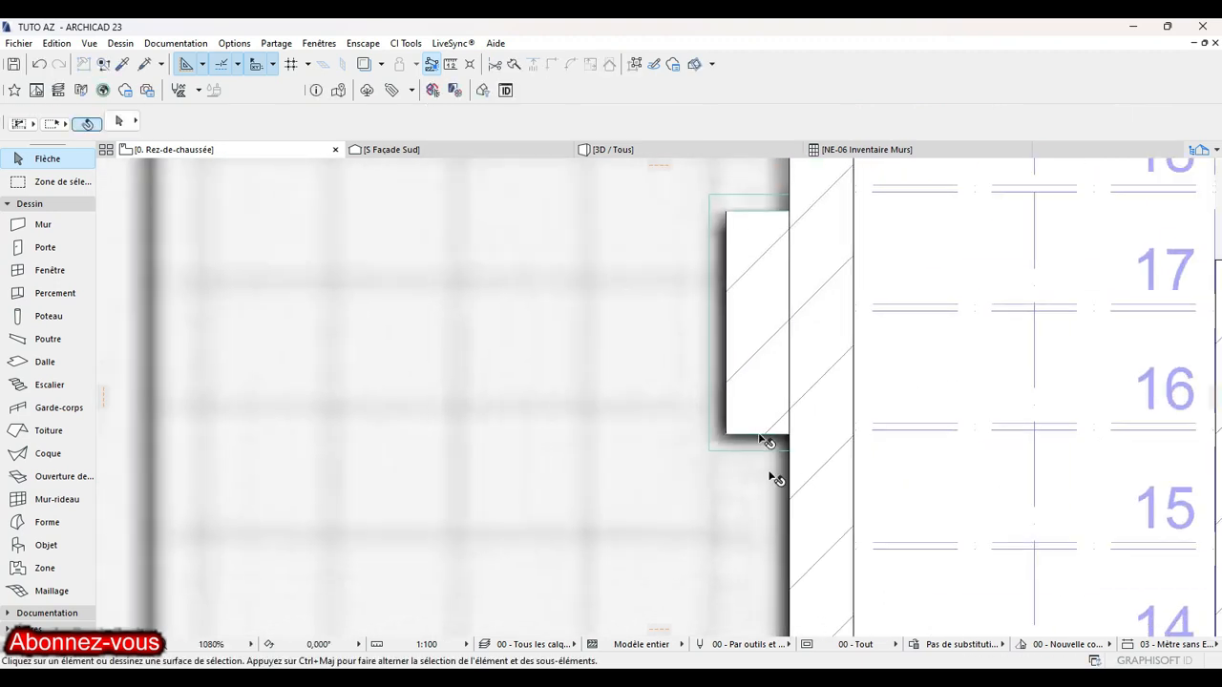
# In the 3D view, set both patio pilaster slab bands to elevation 0 and thickness 25.
pyautogui.click(654, 156)
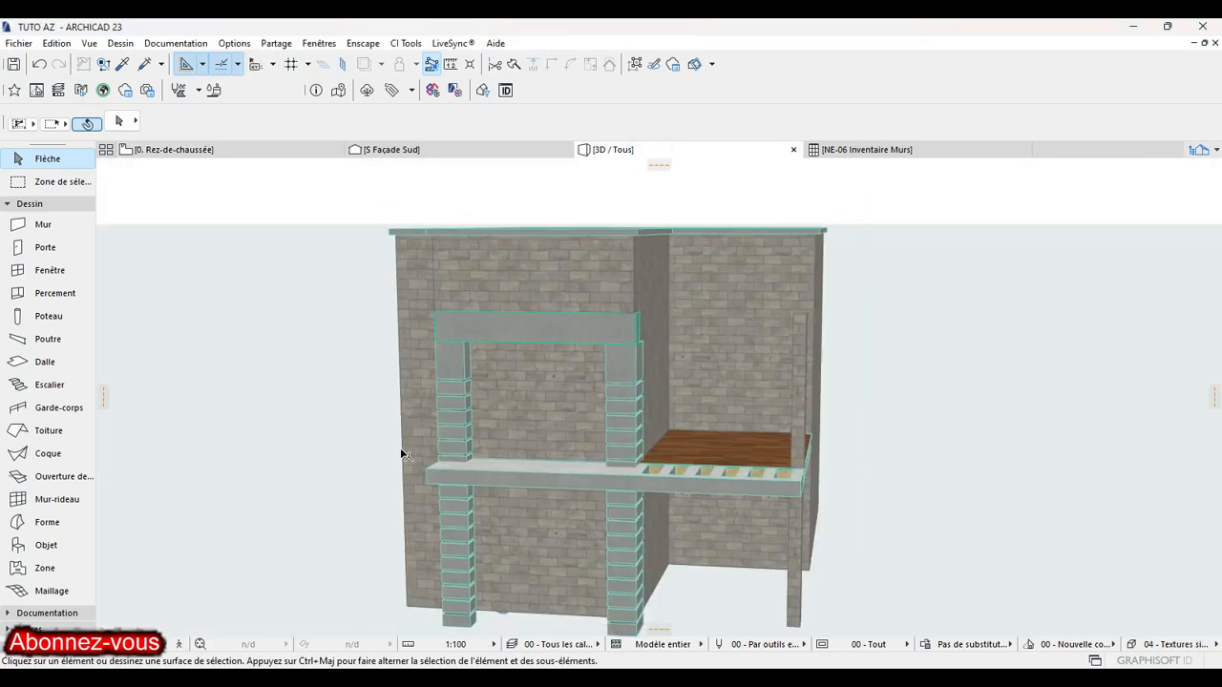
pyautogui.moveTo(405, 456); pyautogui.dragTo(473, 384)
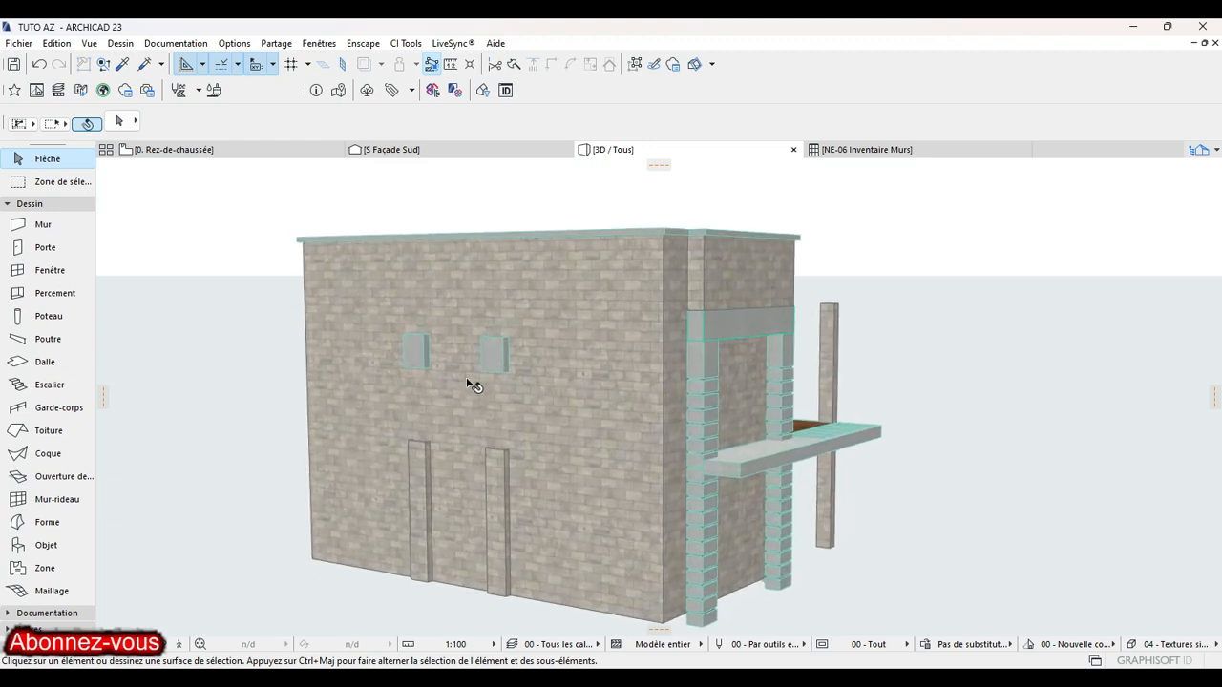
pyautogui.click(417, 364)
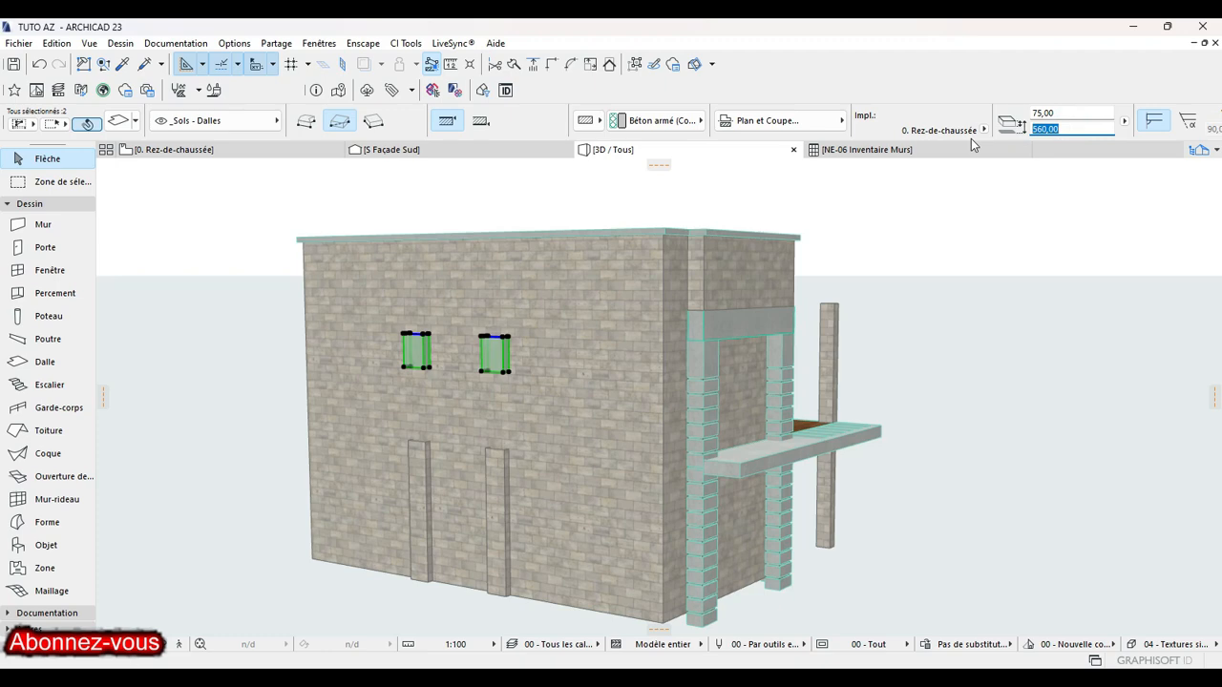
pyautogui.write('0')
pyautogui.press('Return')
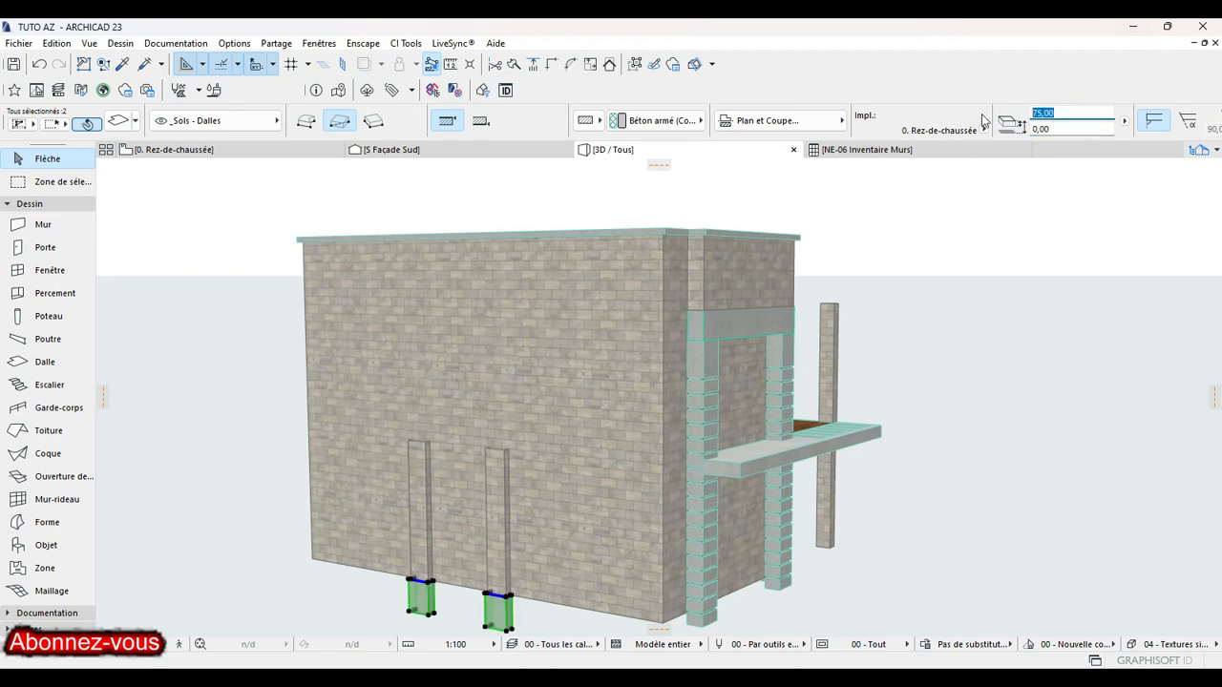
# Multiply both slab bands vertically from the base of the patio pilasters up to their tops.
pyautogui.scroll(3, 509, 551)
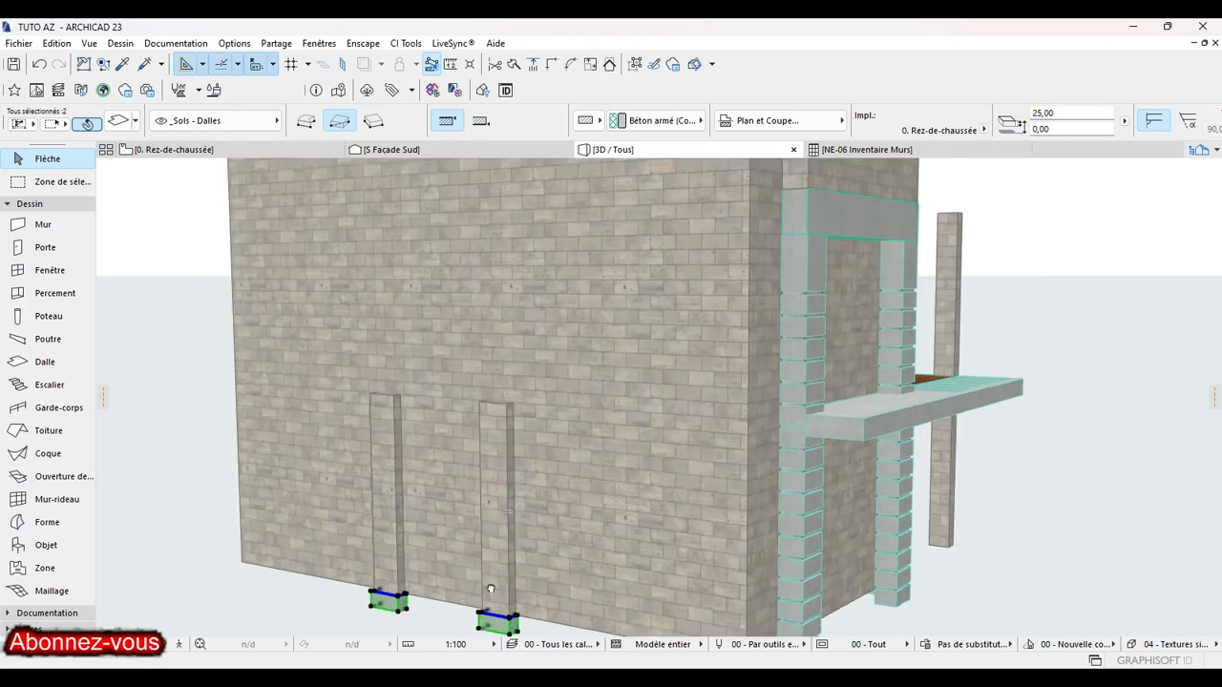
pyautogui.scroll(-5, 491, 589)
pyautogui.scroll(3, 607, 372)
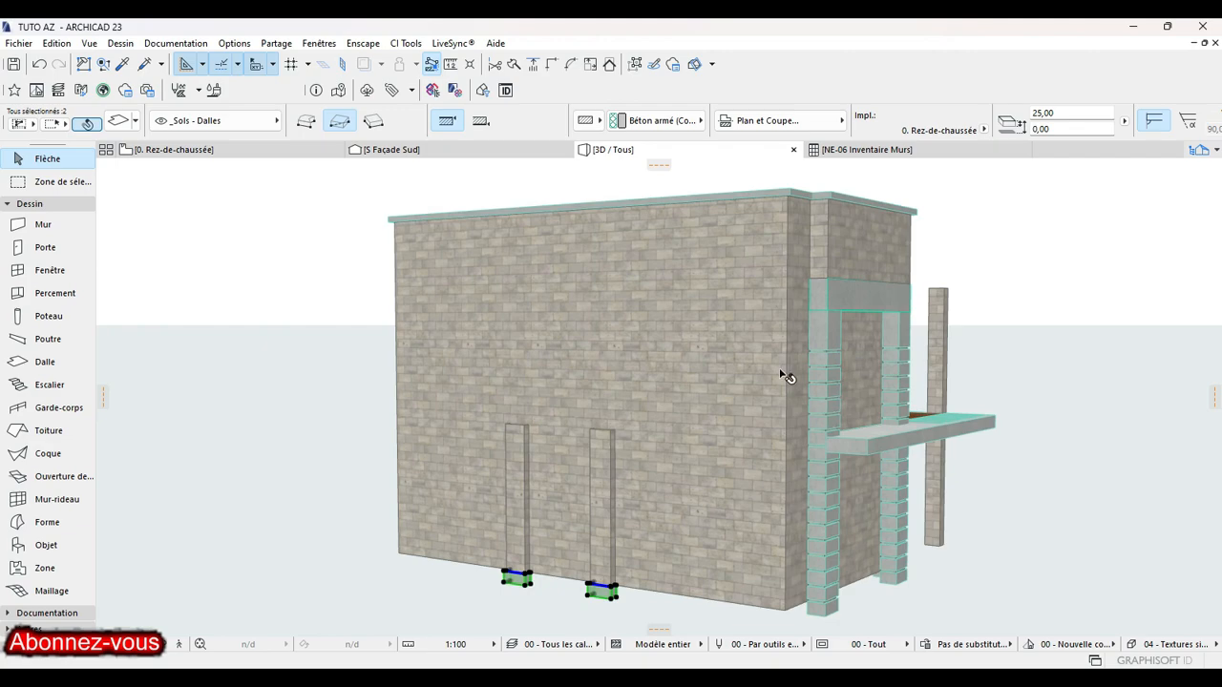
pyautogui.scroll(5, 597, 584)
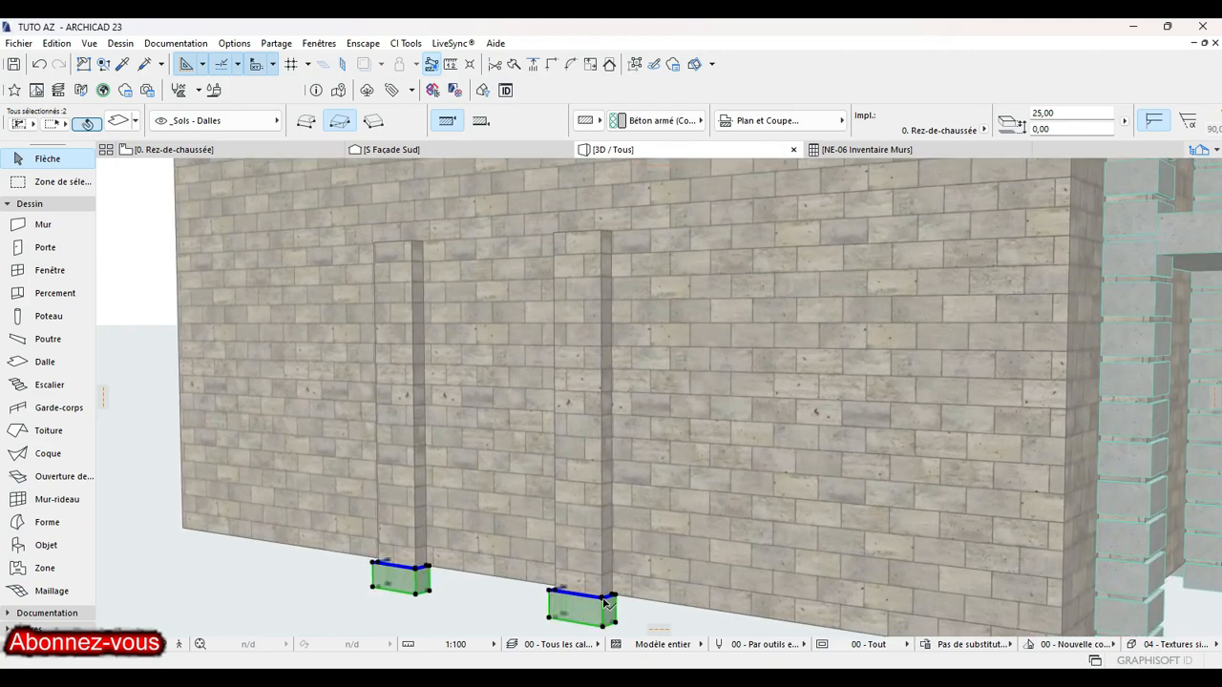
pyautogui.click(603, 599)
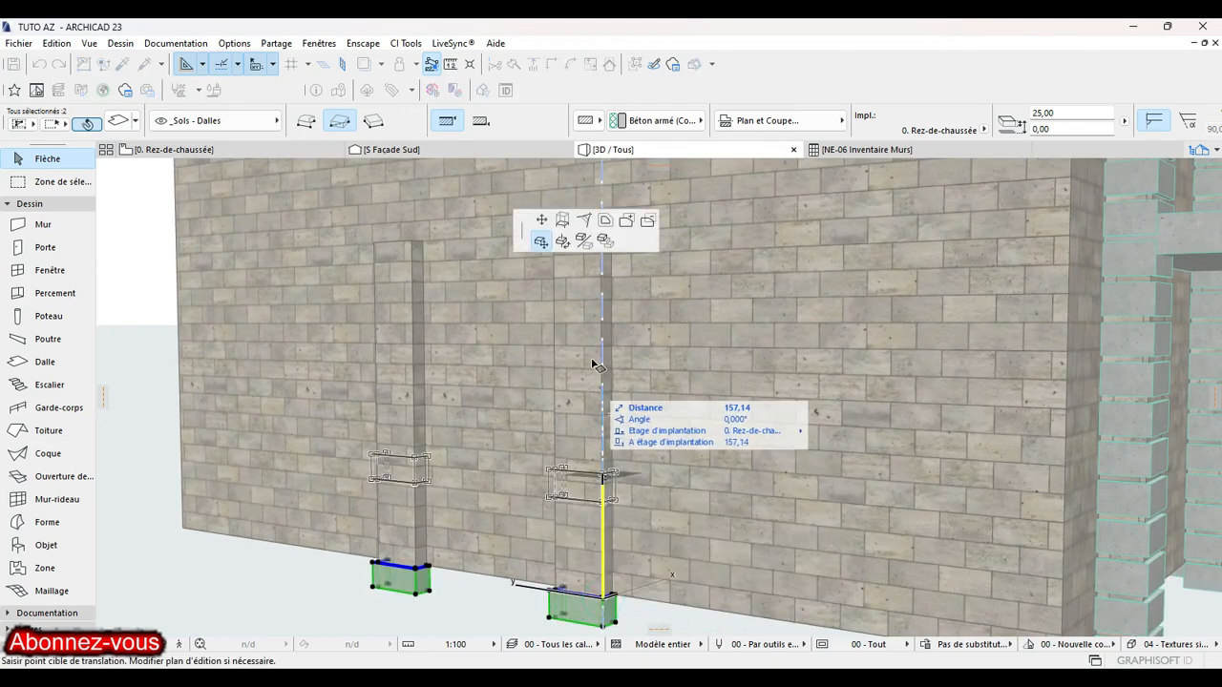
pyautogui.click(605, 241)
pyautogui.click(717, 465)
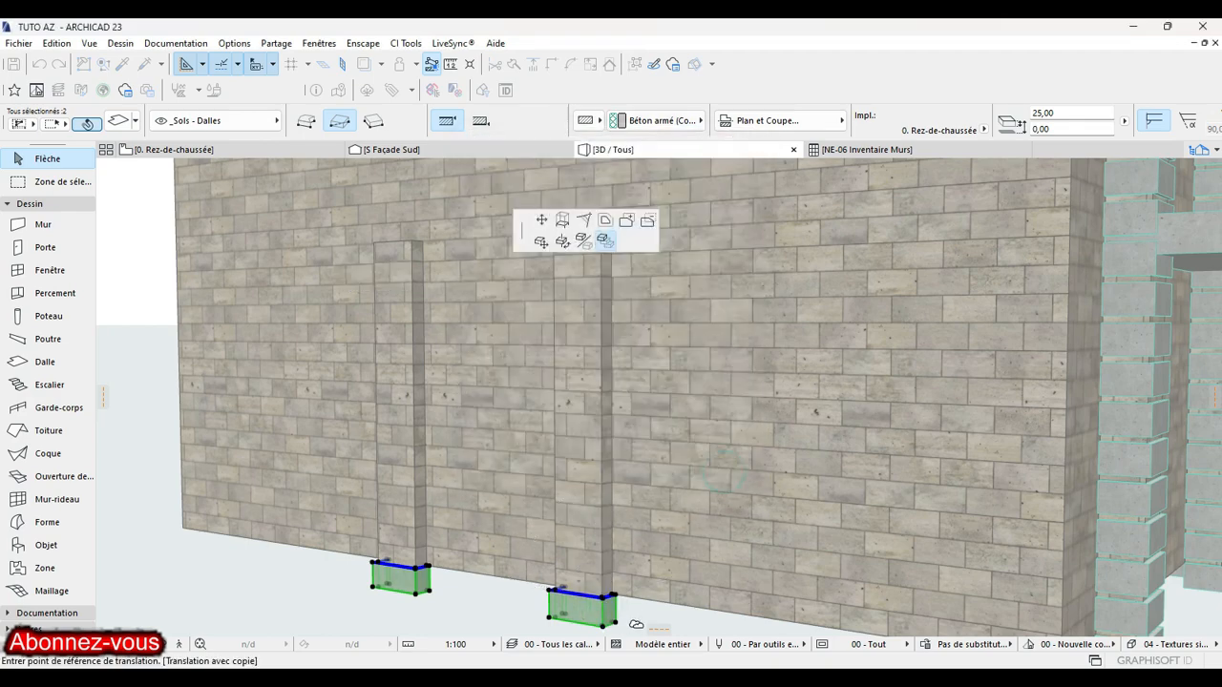
pyautogui.scroll(3, 576, 474)
pyautogui.scroll(-3, 572, 468)
pyautogui.click(579, 296)
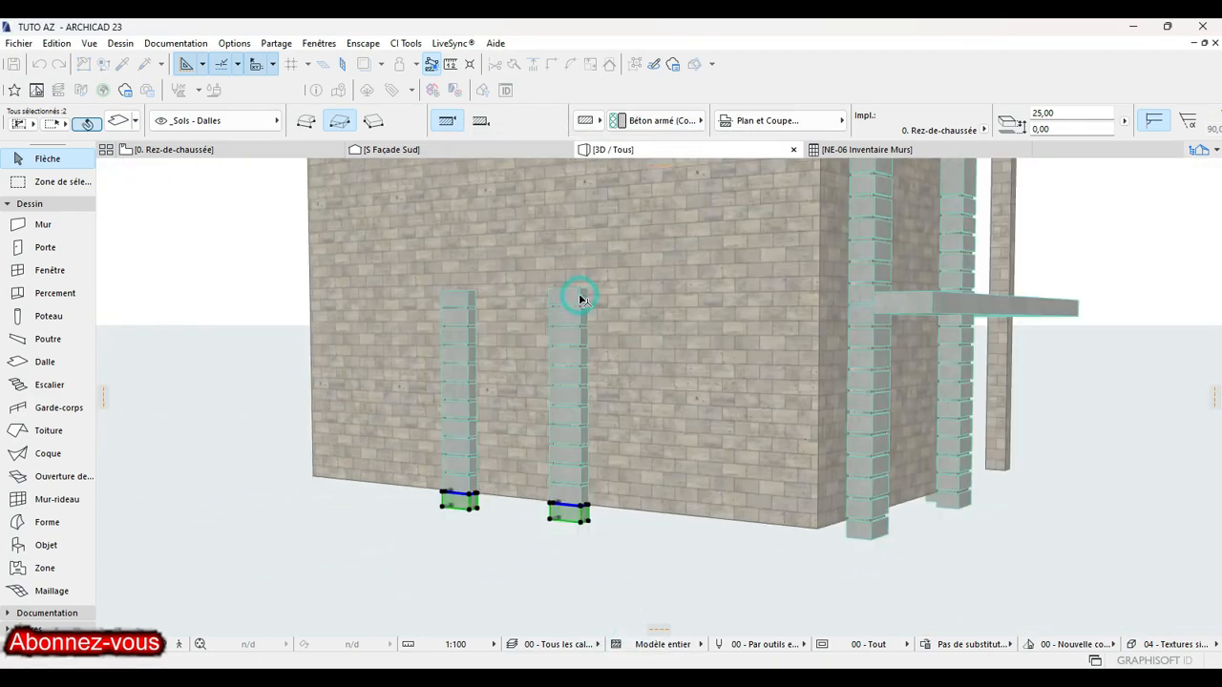
pyautogui.press('Escape')
pyautogui.scroll(-1, 647, 339)
pyautogui.moveTo(646, 339); pyautogui.dragTo(712, 546, button='middle')
# Open the west façade from its marker on the ground-floor plan, using the current view settings.
pyautogui.click(234, 145)
pyautogui.scroll(-7, 620, 386)
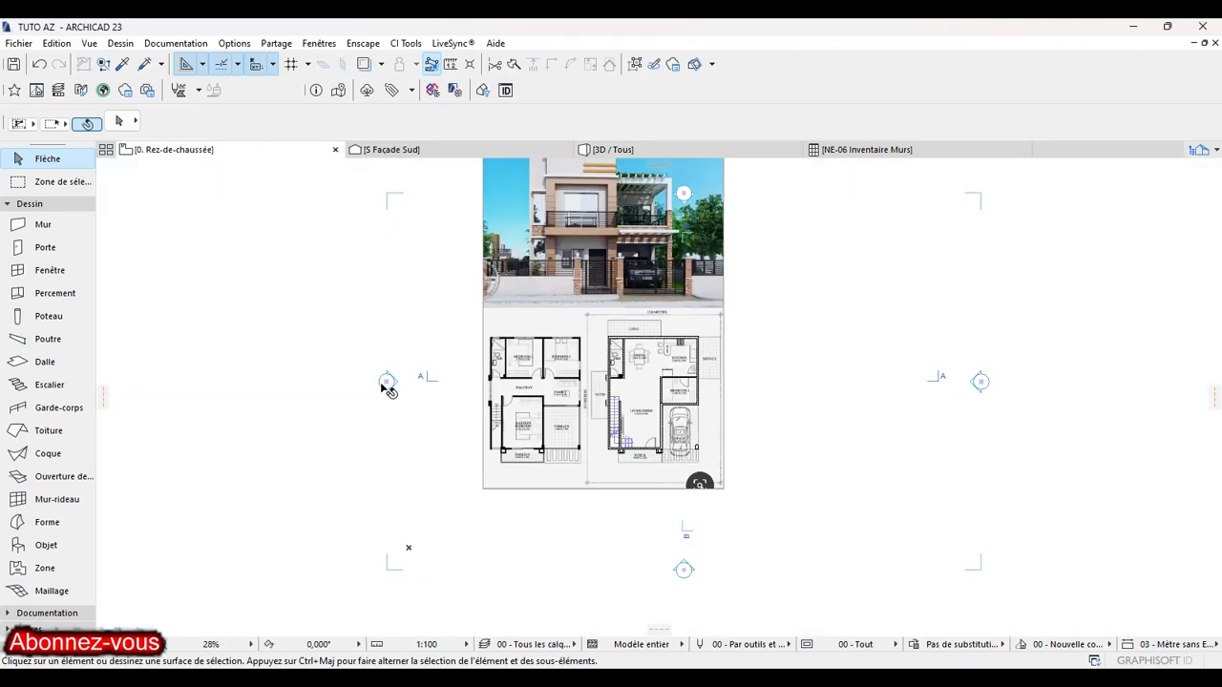
pyautogui.click(386, 384)
pyautogui.rightClick(331, 287)
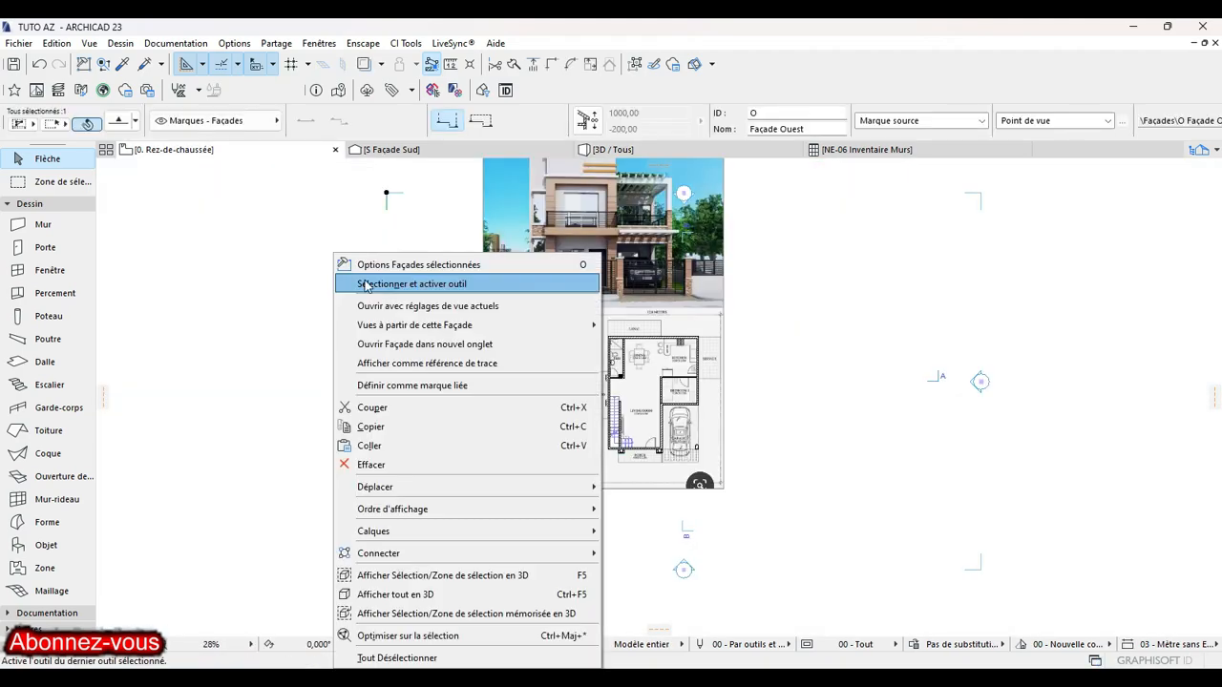
pyautogui.click(451, 307)
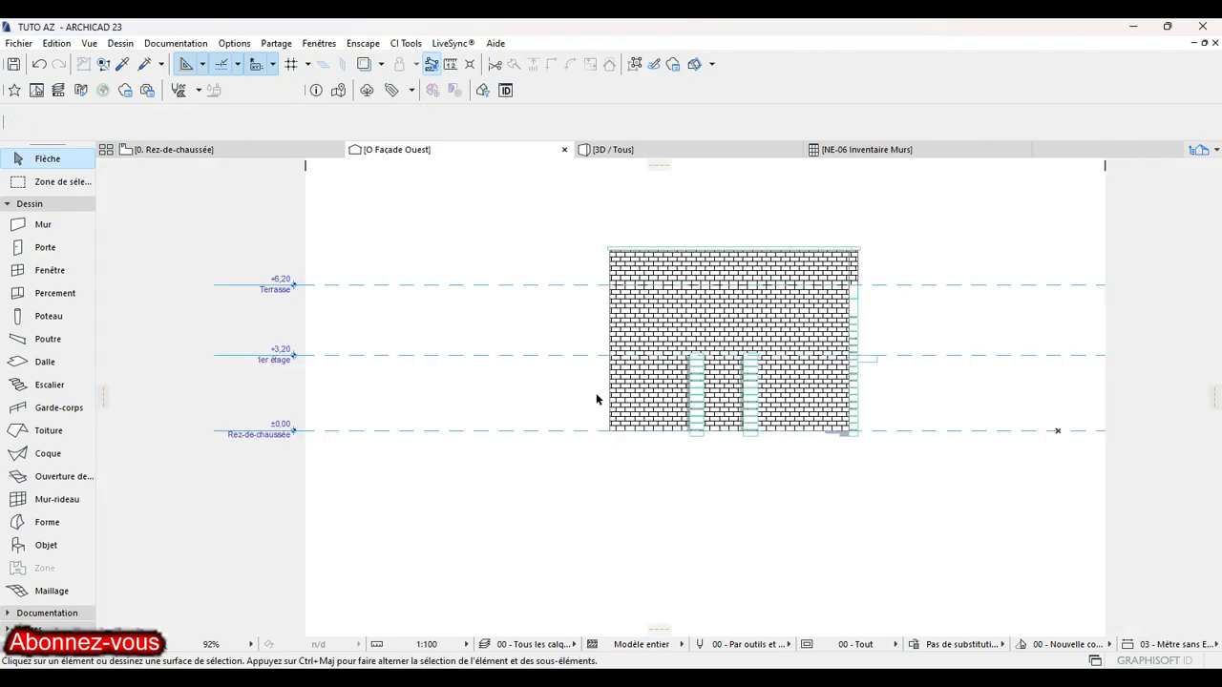
pyautogui.scroll(10, 668, 393)
pyautogui.scroll(-8, 616, 452)
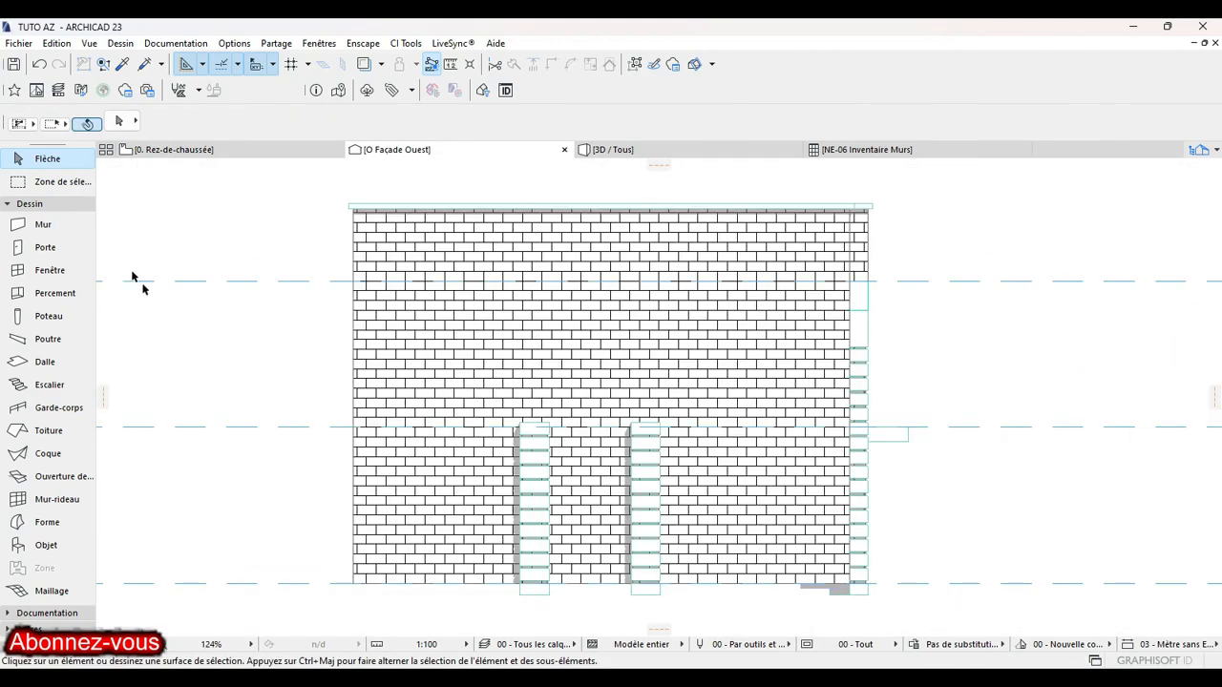
# Draw a rectangular morph about 287 cm wide across the tops of both banded pilasters on the west façade.
pyautogui.click(47, 522)
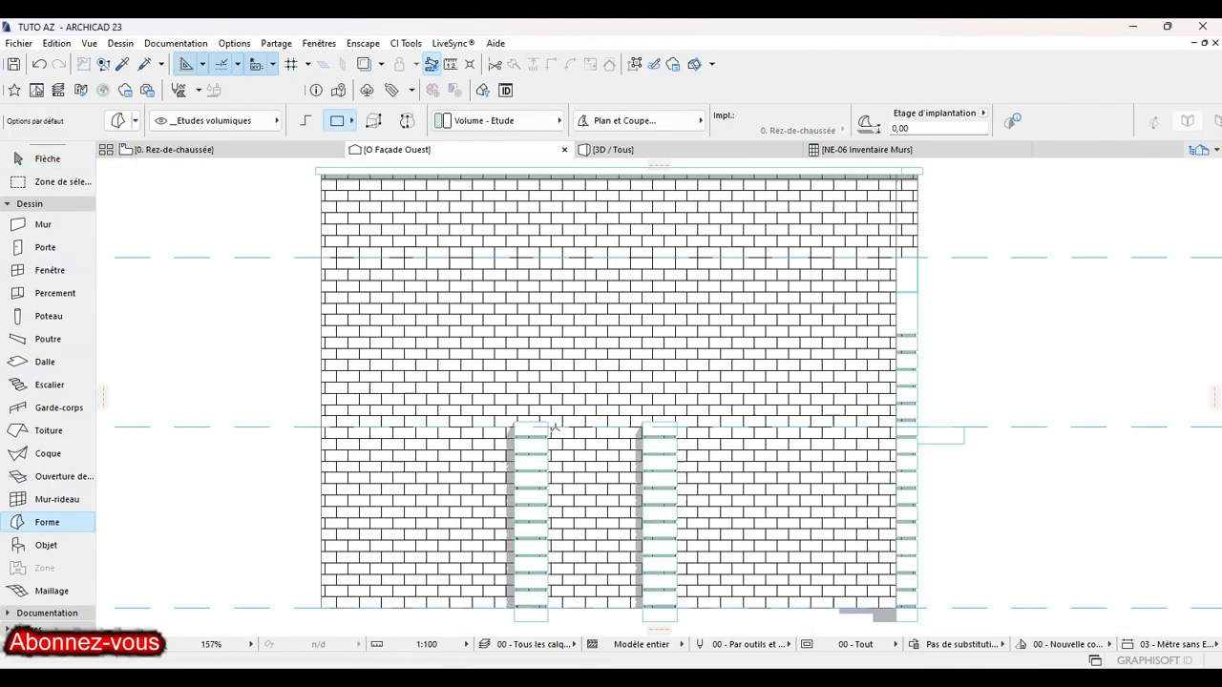
pyautogui.scroll(7, 556, 430)
pyautogui.click(427, 411)
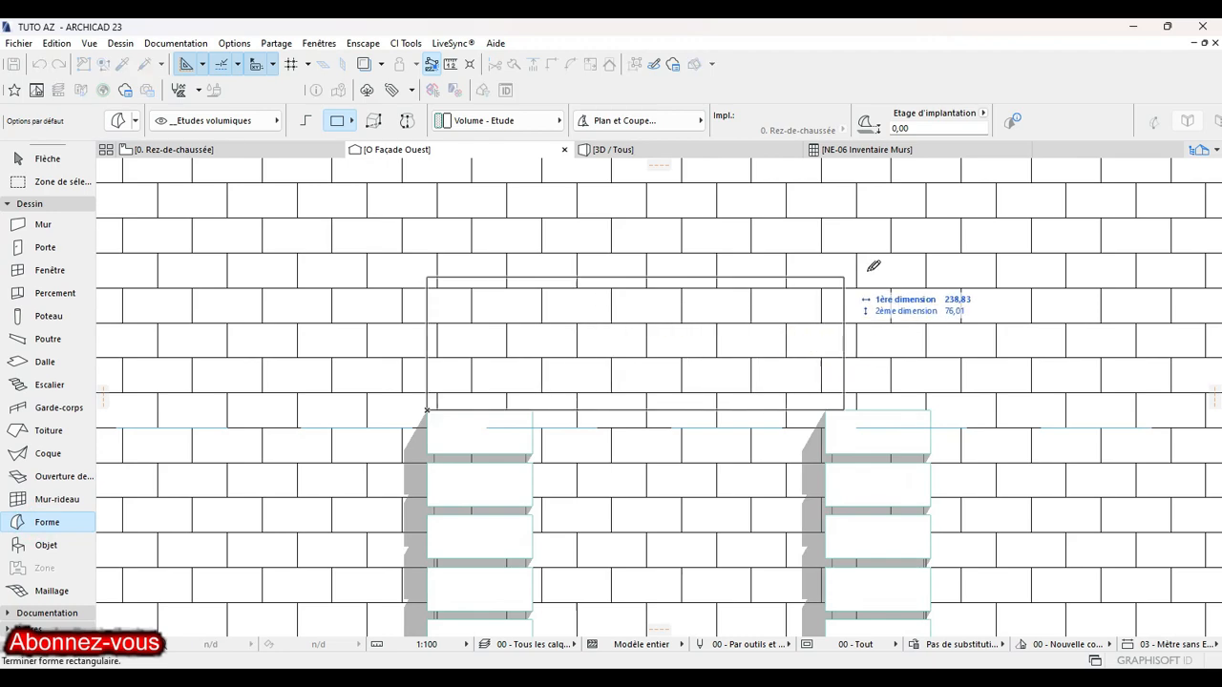
pyautogui.scroll(-2, 931, 234)
pyautogui.scroll(-2, 934, 229)
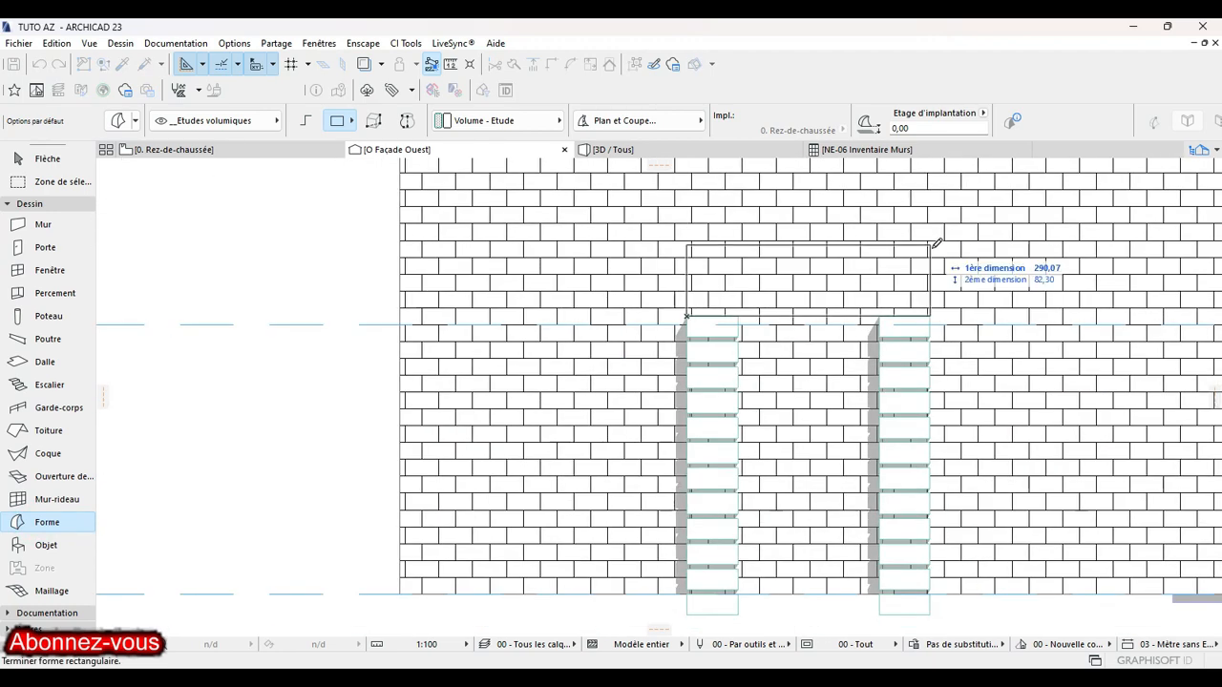
pyautogui.scroll(3, 940, 251)
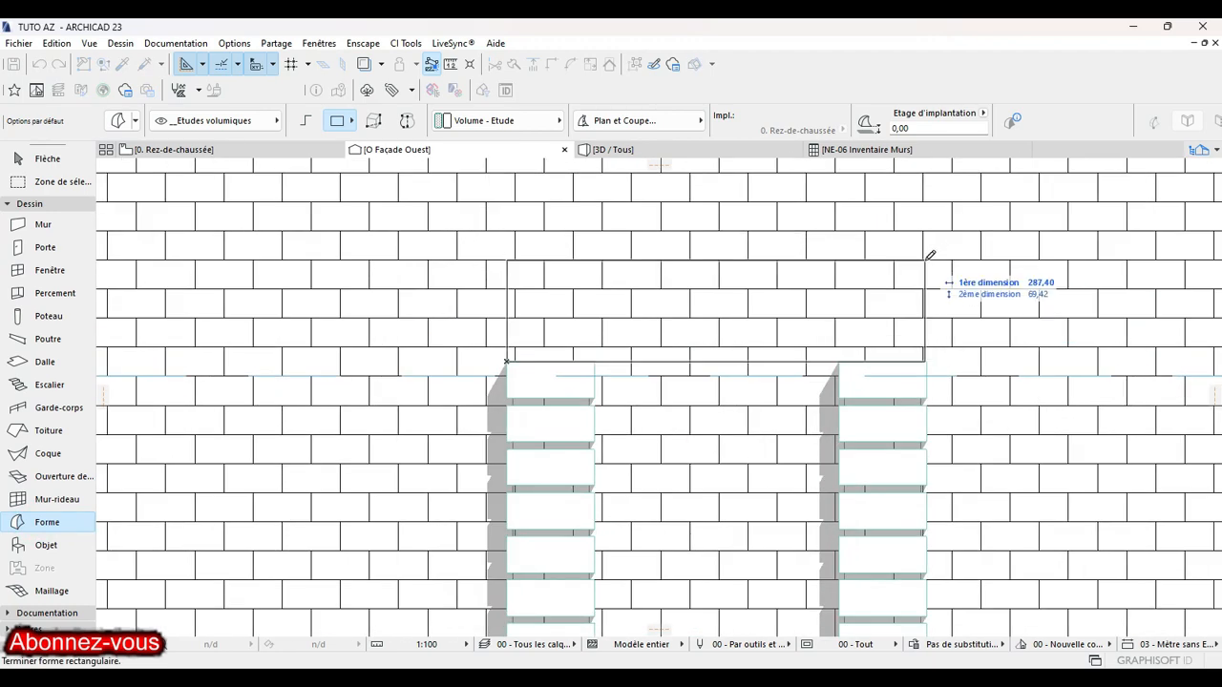
pyautogui.press('Tab')
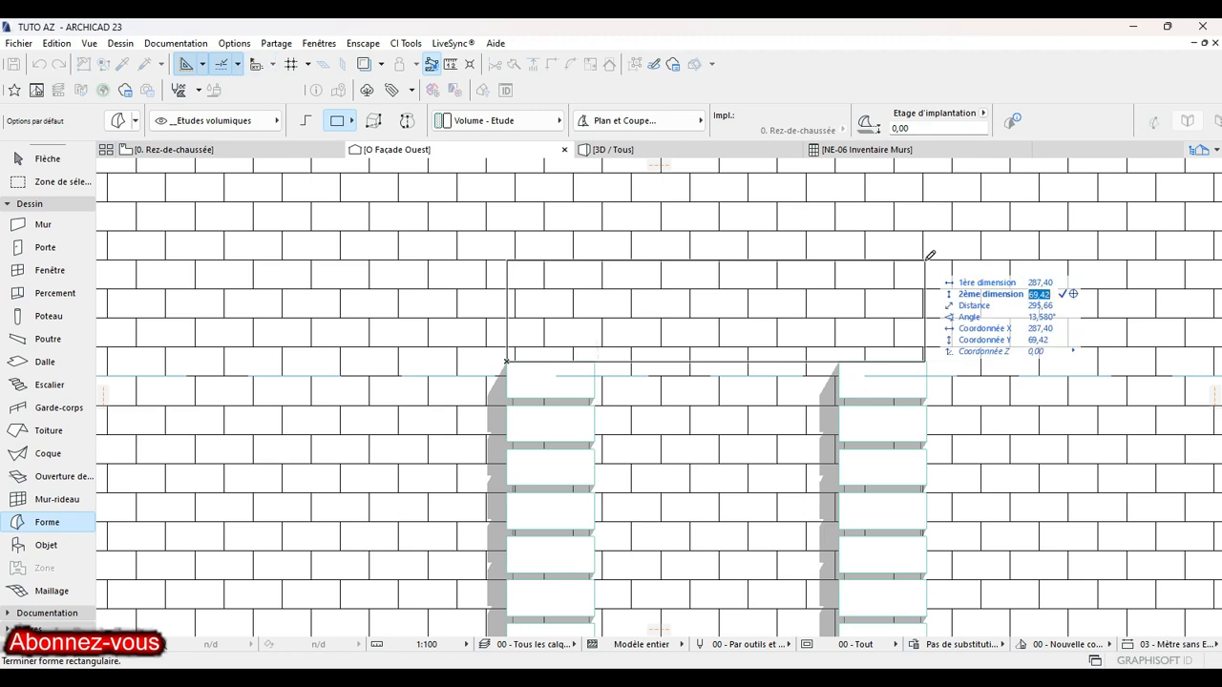
pyautogui.press('Return')
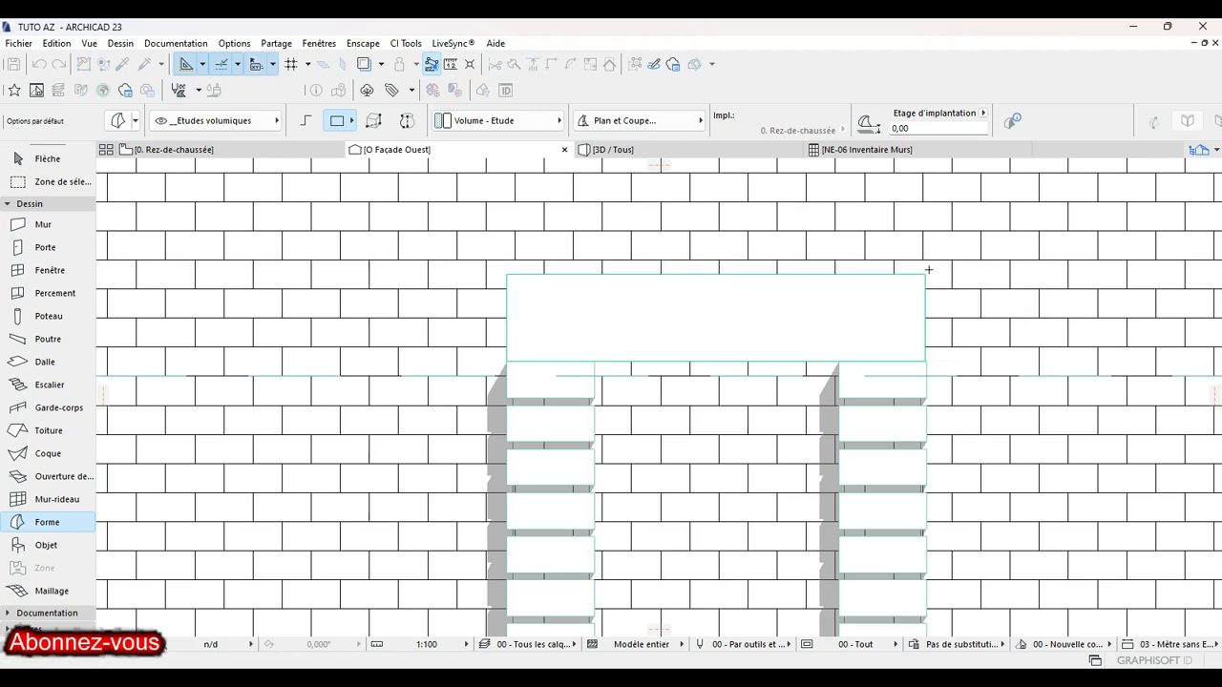
# Offset the end edge of the lintel morph outward by about 1.20, flush with the outer edge of the neighbouring pilaster.
pyautogui.moveTo(907, 318); pyautogui.dragTo(676, 278, button='middle')
pyautogui.scroll(1, 676, 278)
pyautogui.keyDown('shift'); pyautogui.click(676, 278); pyautogui.keyUp('shift')
pyautogui.scroll(2, 685, 283)
pyautogui.scroll(2, 703, 320)
pyautogui.click(712, 387)
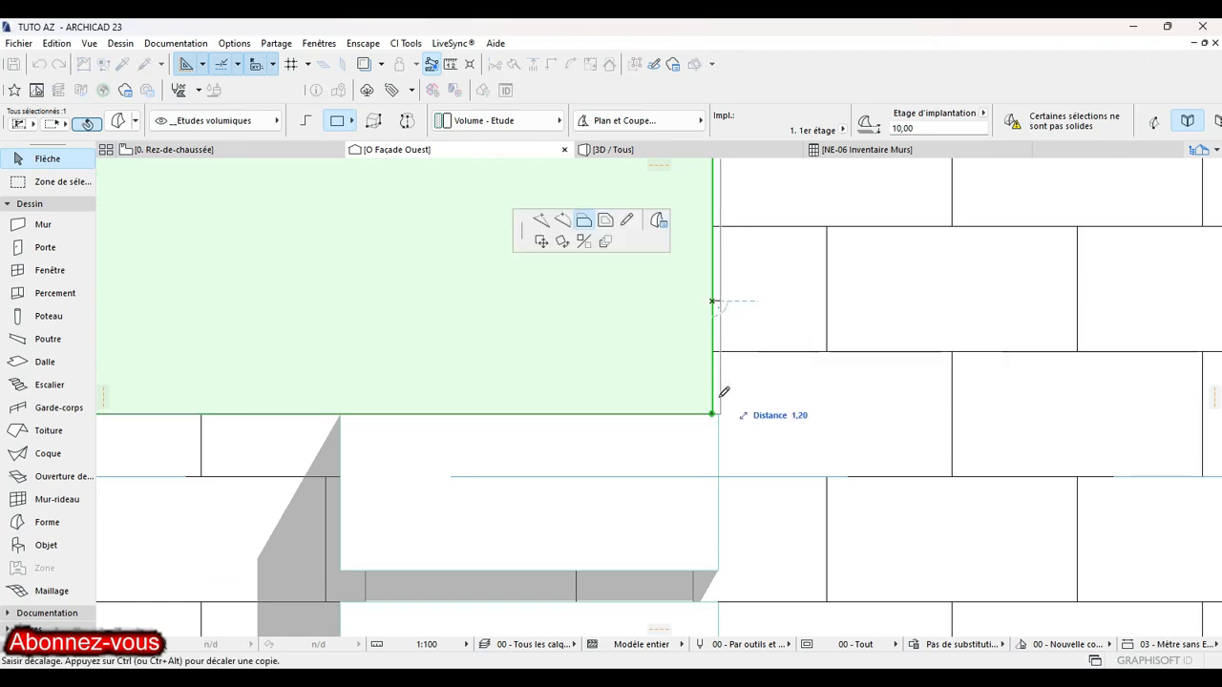
pyautogui.click(718, 413)
pyautogui.scroll(-4, 714, 417)
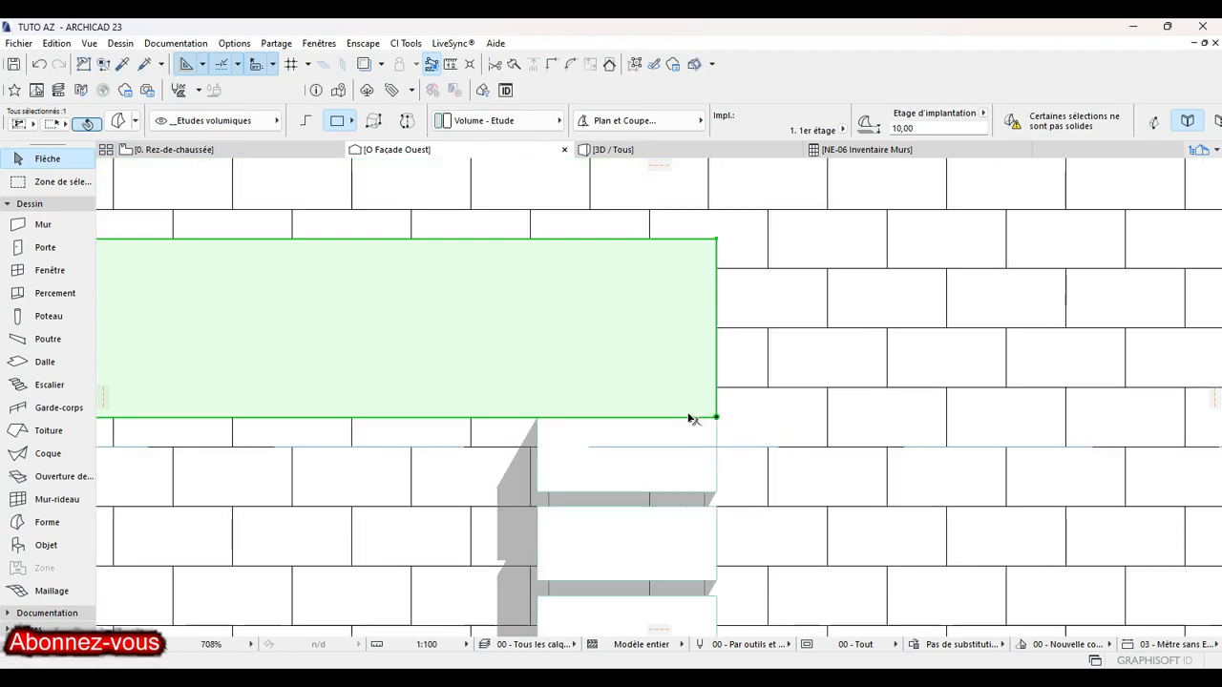
pyautogui.moveTo(690, 417); pyautogui.dragTo(924, 407, button='middle')
pyautogui.moveTo(941, 453); pyautogui.dragTo(730, 425, button='middle')
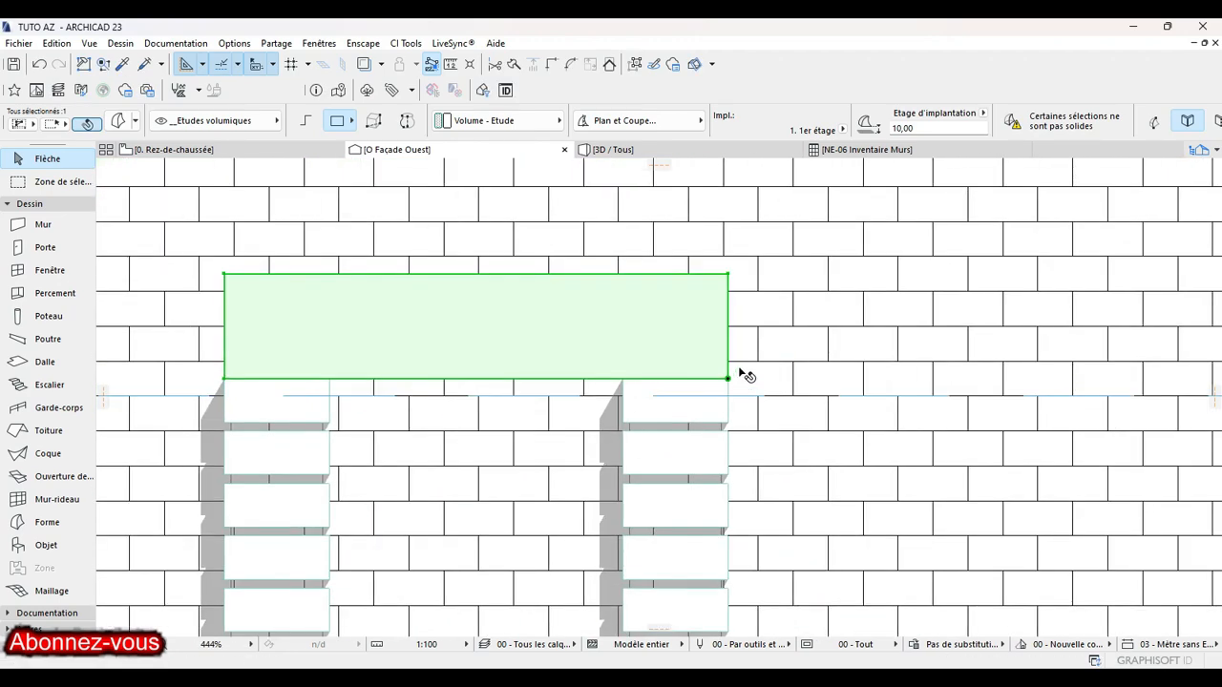
# Measure the height of the porch column's plain top block beneath its lintel.
pyautogui.moveTo(658, 148)
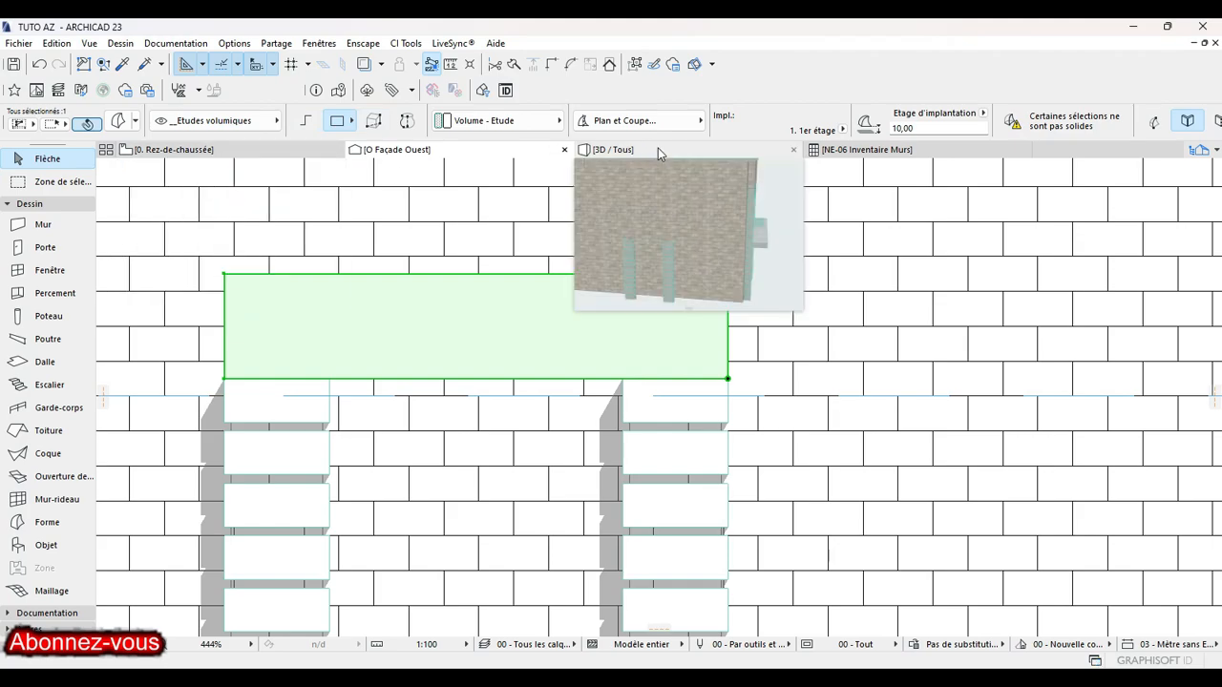
pyautogui.scroll(-5, 977, 347)
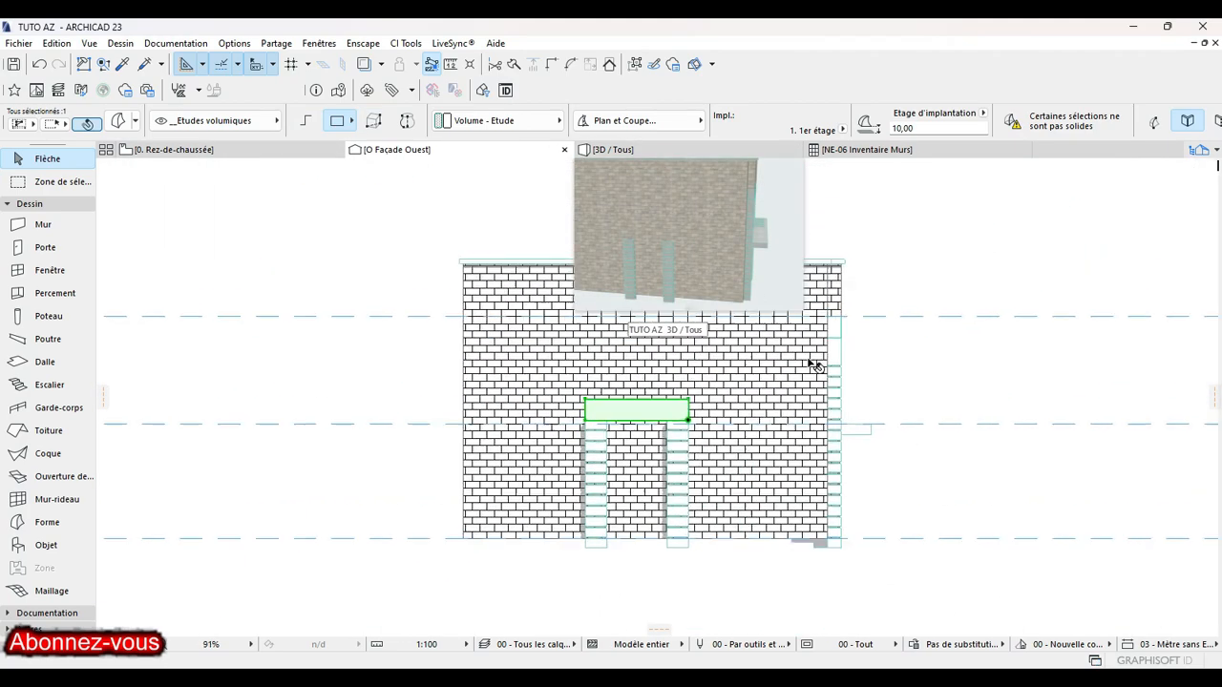
pyautogui.scroll(3, 864, 336)
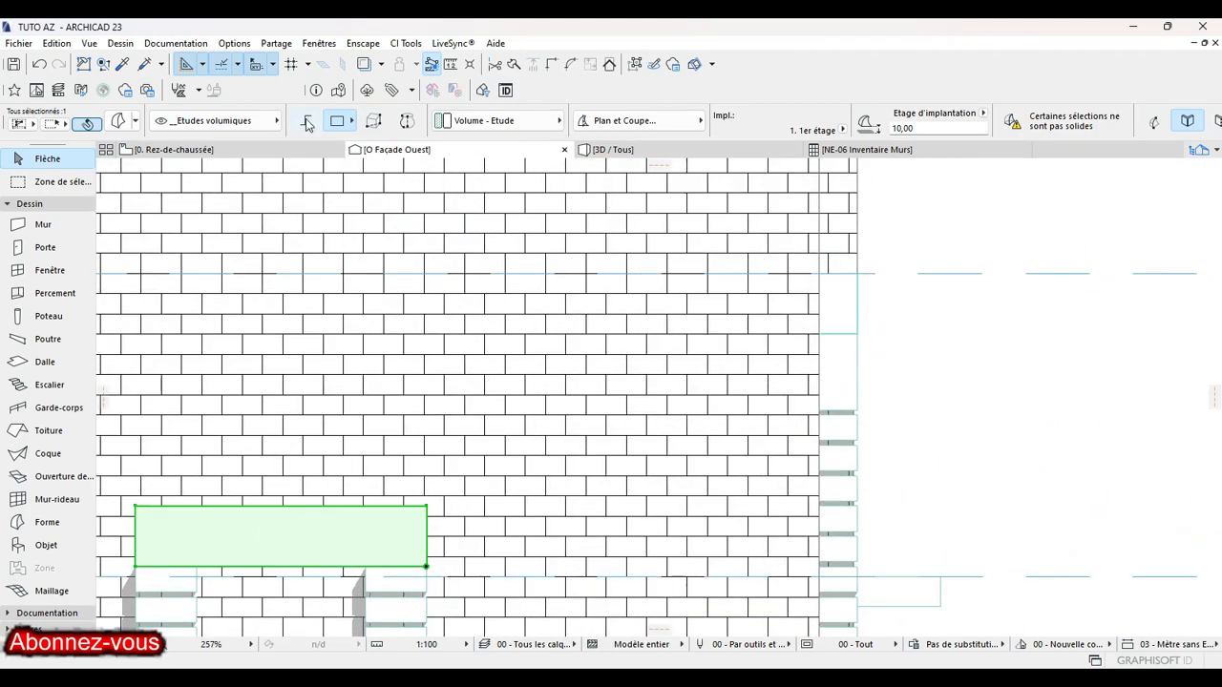
pyautogui.click(451, 64)
pyautogui.scroll(1, 901, 380)
pyautogui.scroll(2, 901, 380)
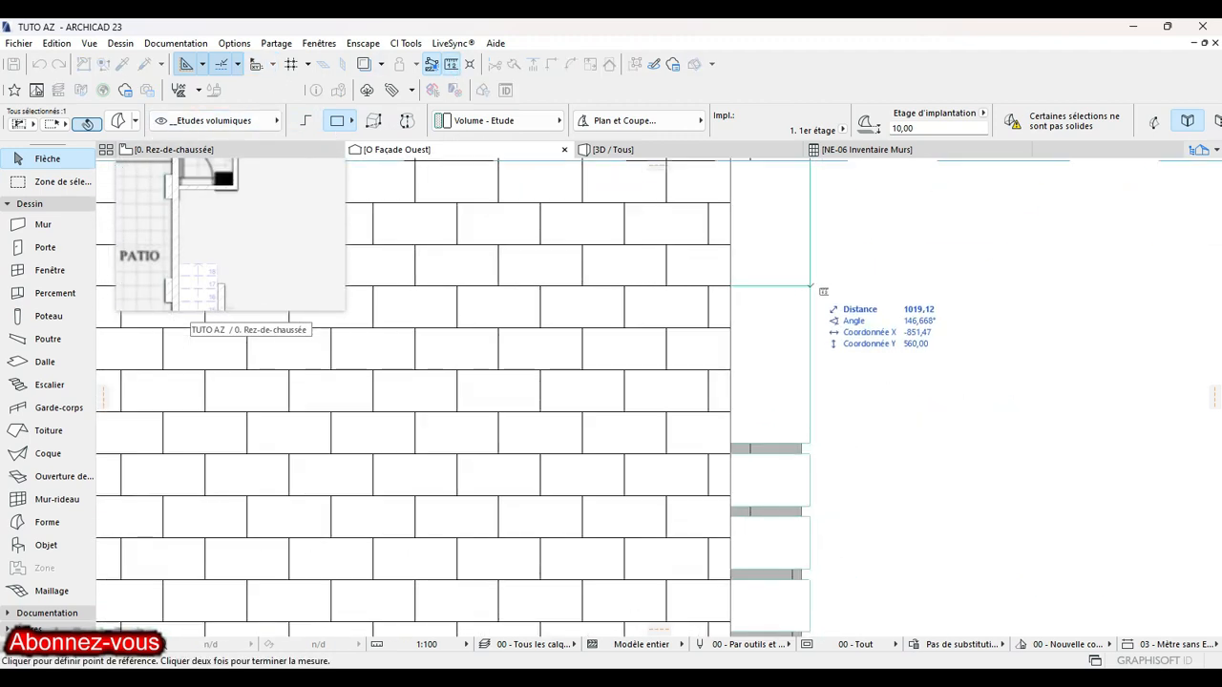
pyautogui.click(808, 286)
pyautogui.press('Escape')
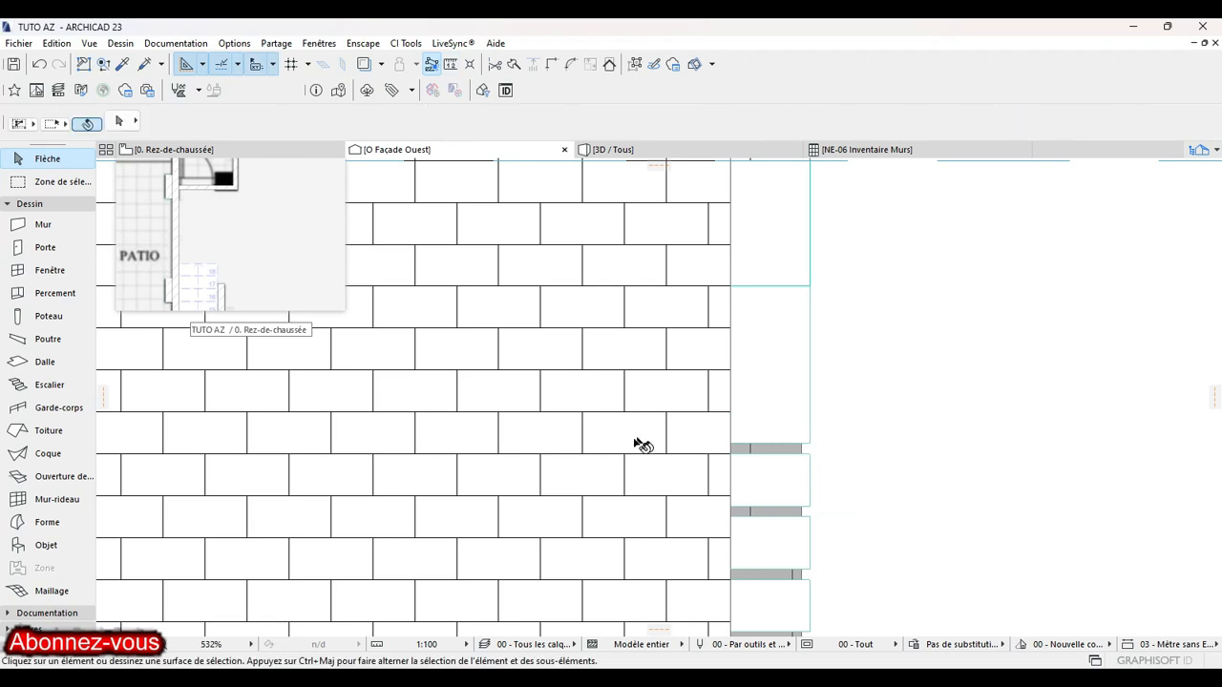
# Try to move the lintel morph vertically upward by 75.
pyautogui.scroll(-5, 592, 461)
pyautogui.scroll(5, 592, 461)
pyautogui.click(601, 480)
pyautogui.click(599, 481)
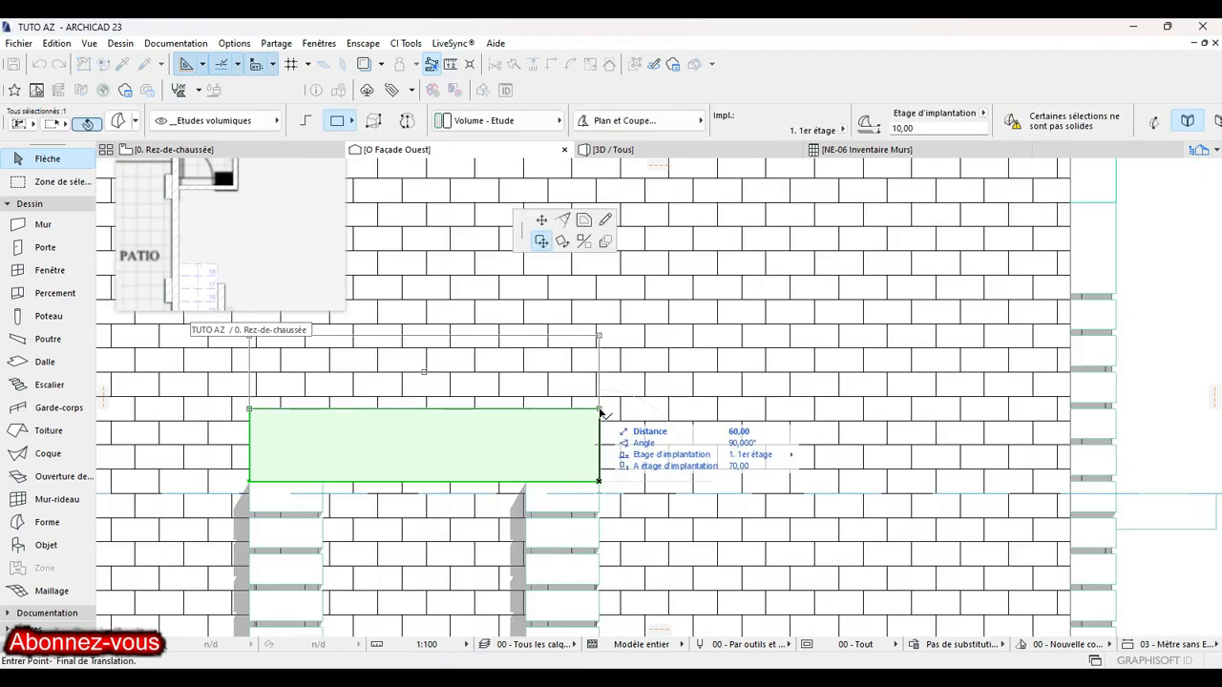
pyautogui.write('75')
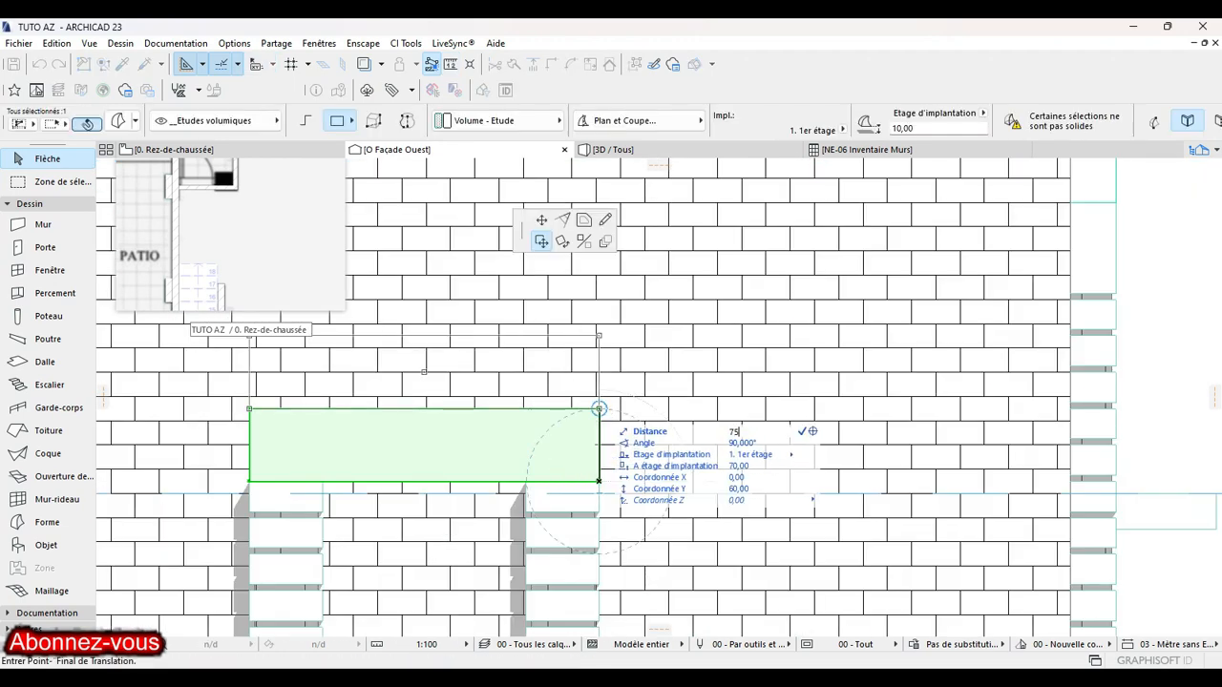
pyautogui.press('Return')
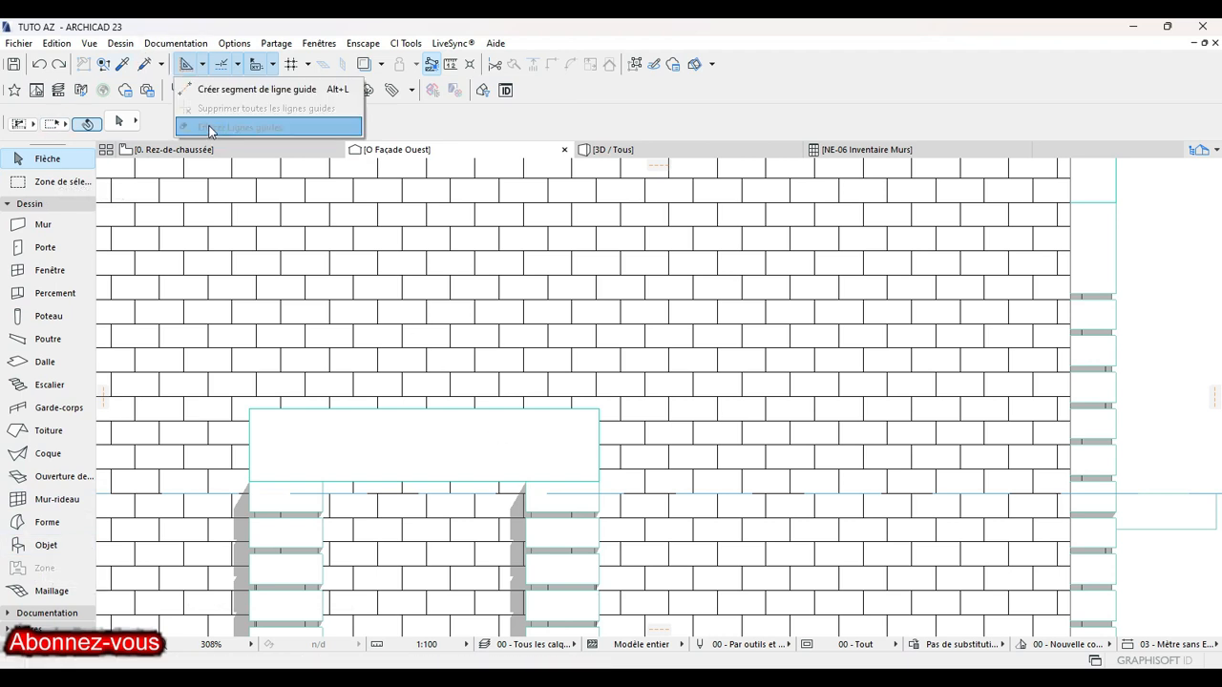
# Create a vertical guide line segment 75 long, rising from the lower outer corner of a patio pilaster's top slab.
pyautogui.click(221, 64)
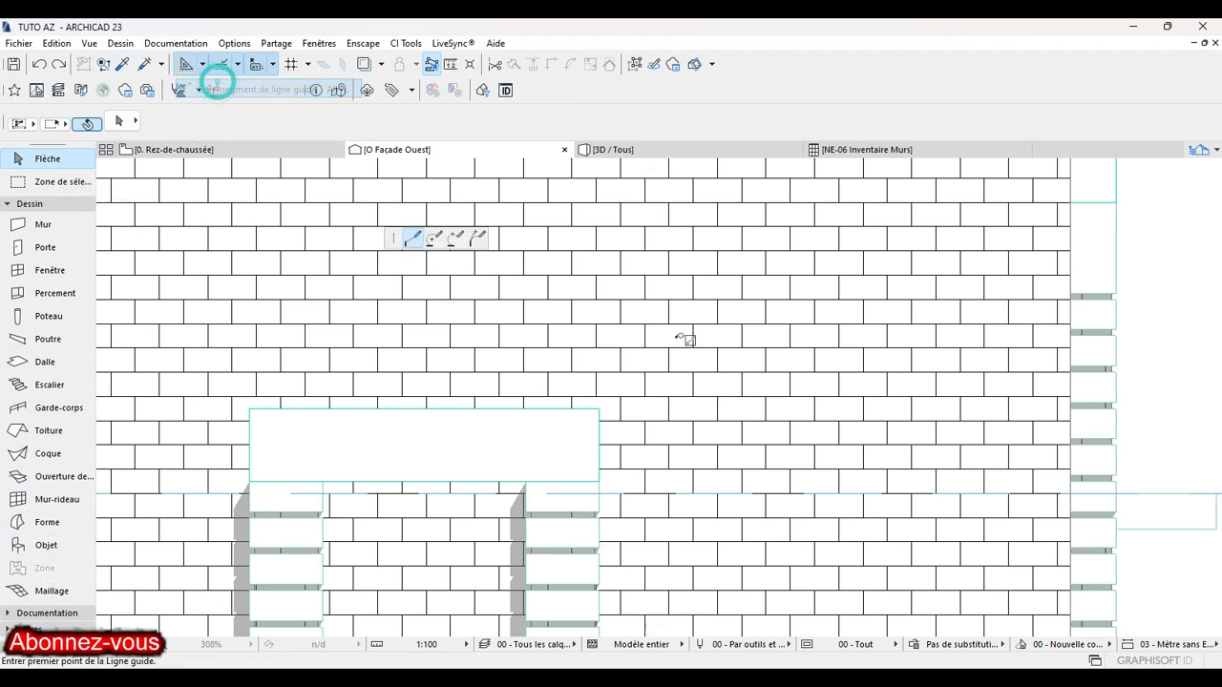
pyautogui.click(598, 512)
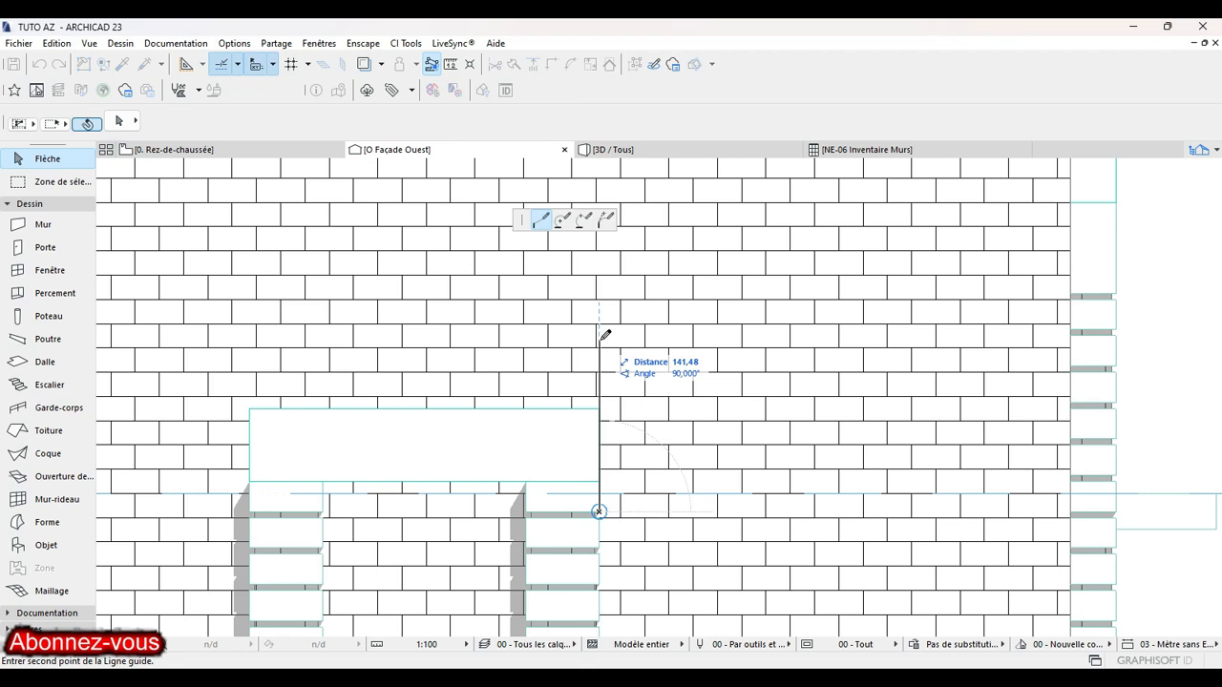
pyautogui.press('Escape')
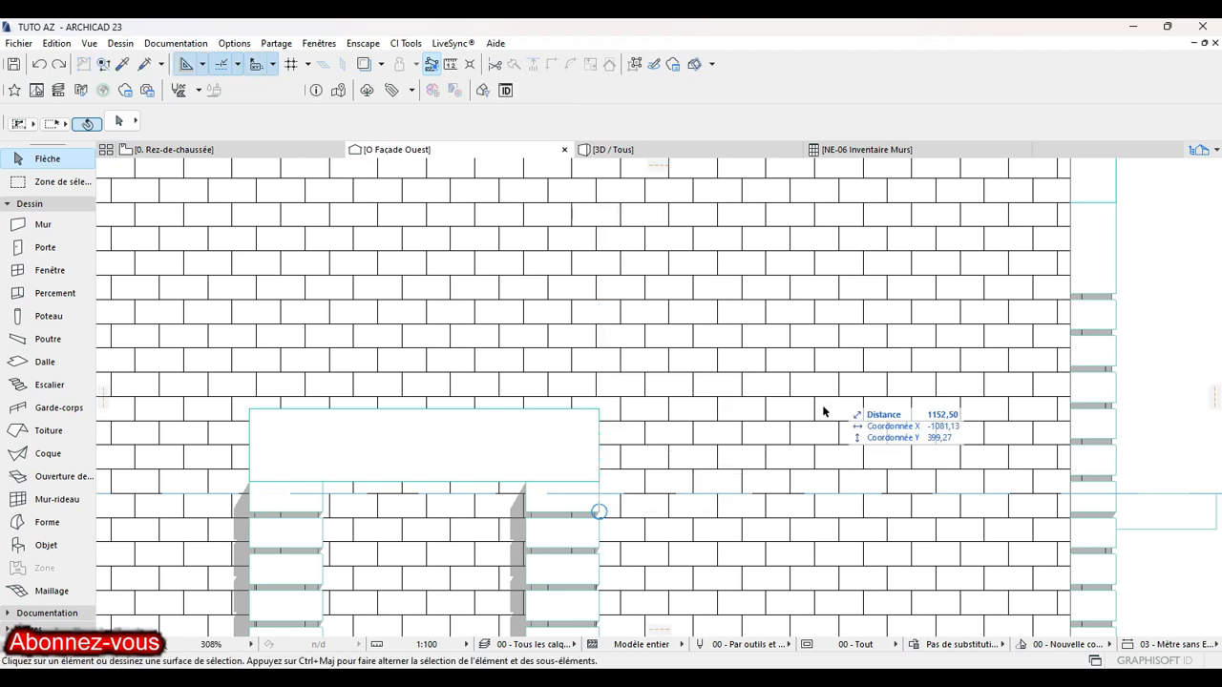
# Move the lintel morph straight up 50 so its lower corner meets the upper end of the guide segment.
pyautogui.click(598, 481)
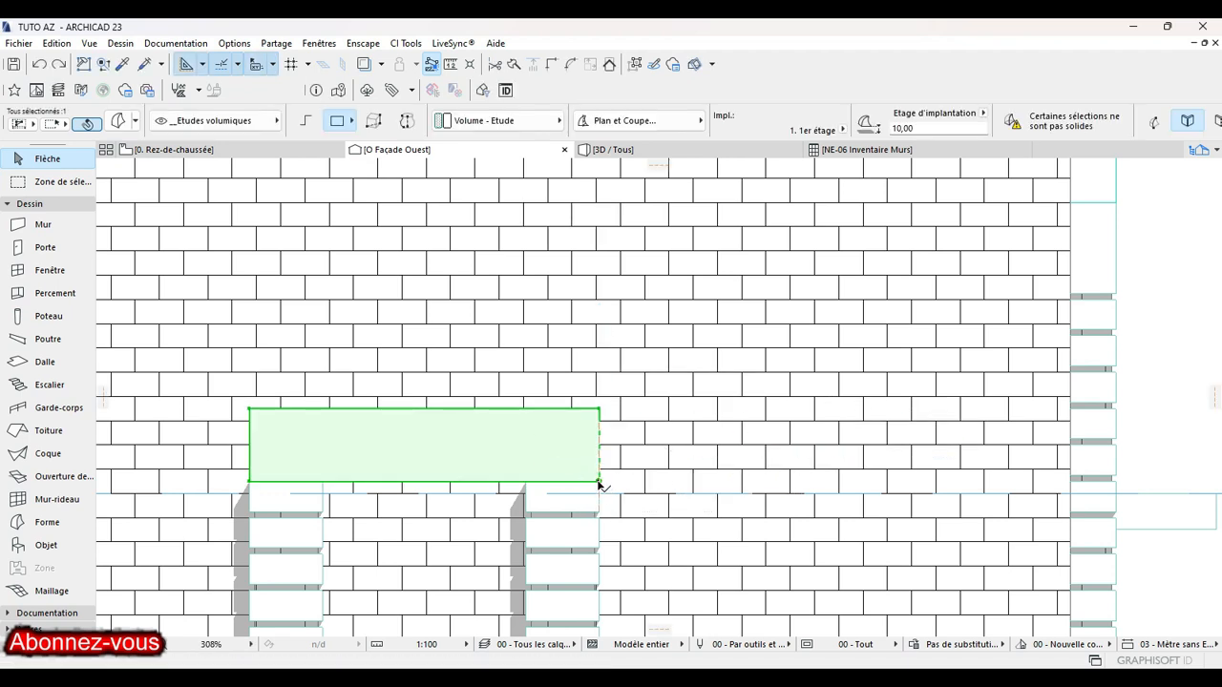
pyautogui.click(599, 482)
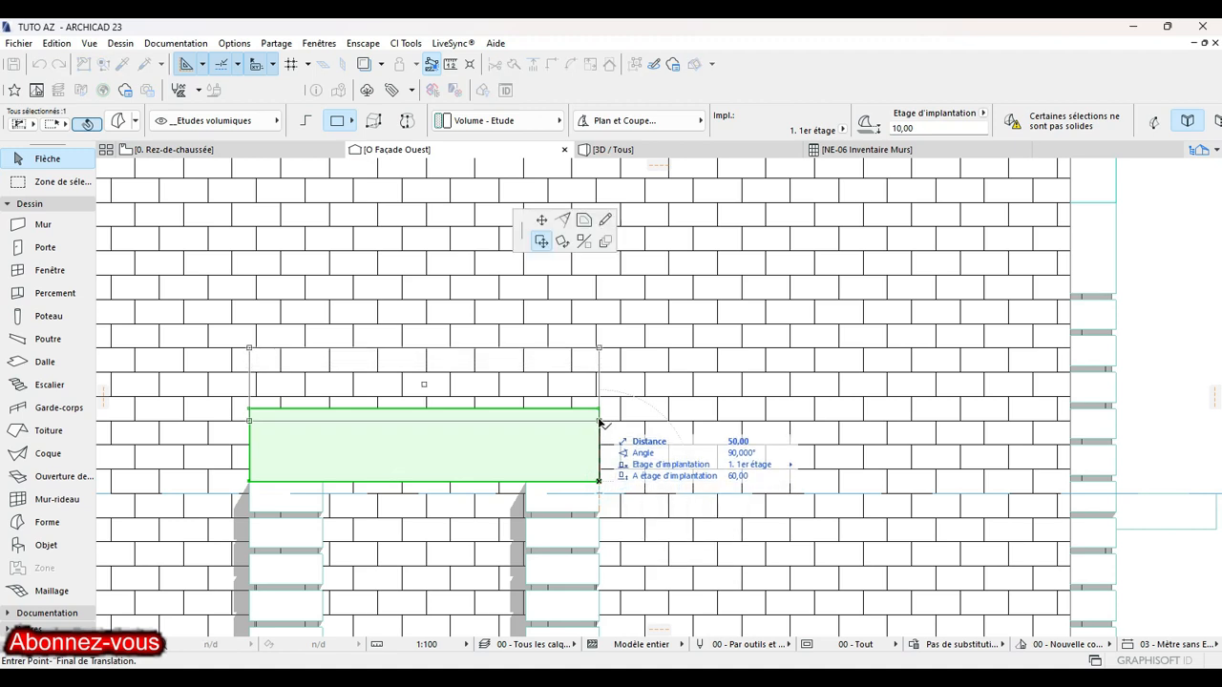
pyautogui.click(599, 420)
# Stretch the top slab of both patio pilasters up to the underside of the lintel, making each 75 thick.
pyautogui.click(567, 484)
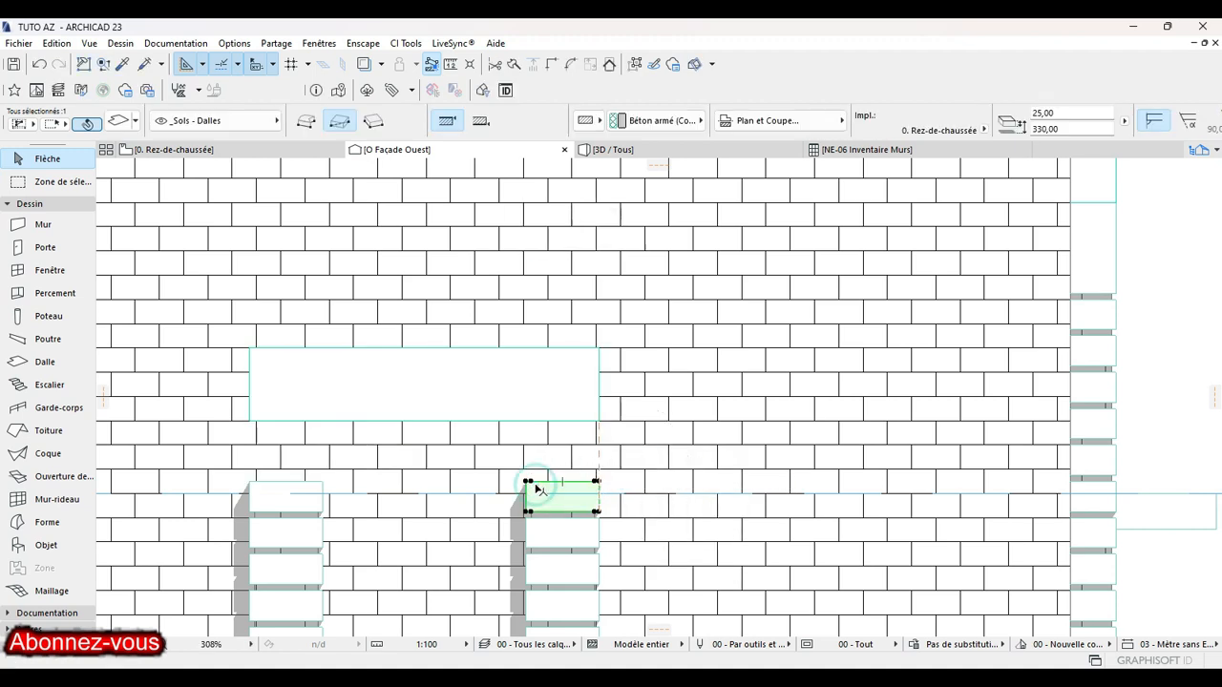
pyautogui.click(529, 480)
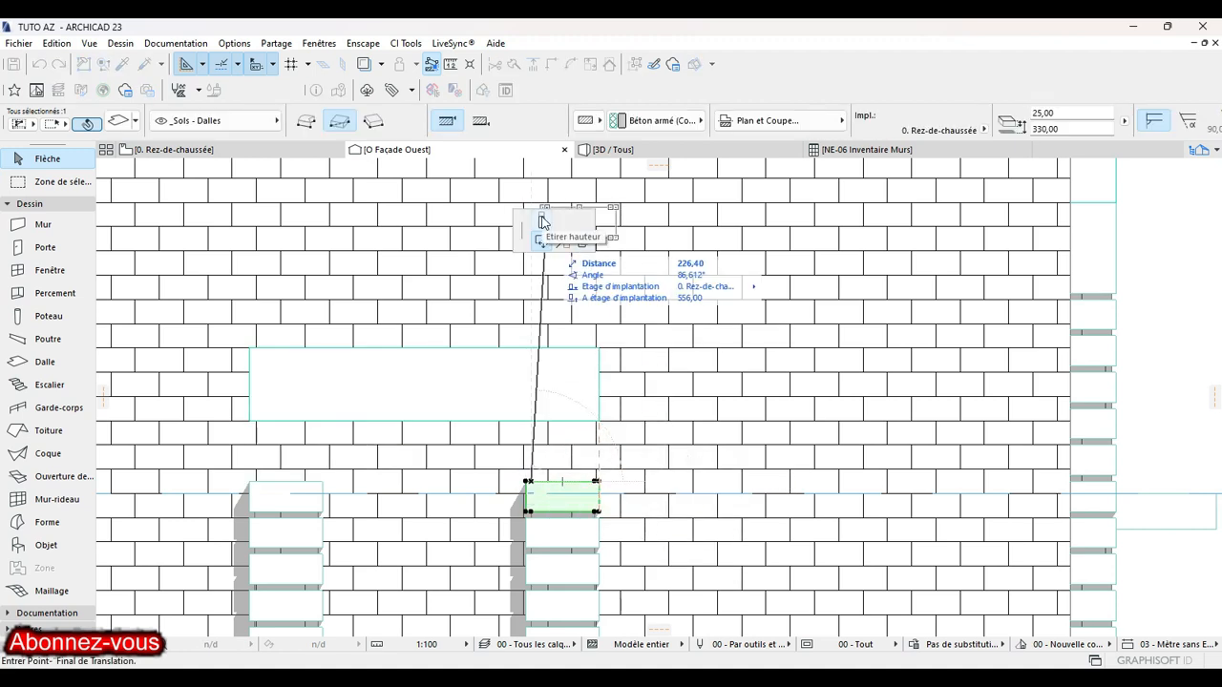
pyautogui.click(541, 221)
pyautogui.click(598, 428)
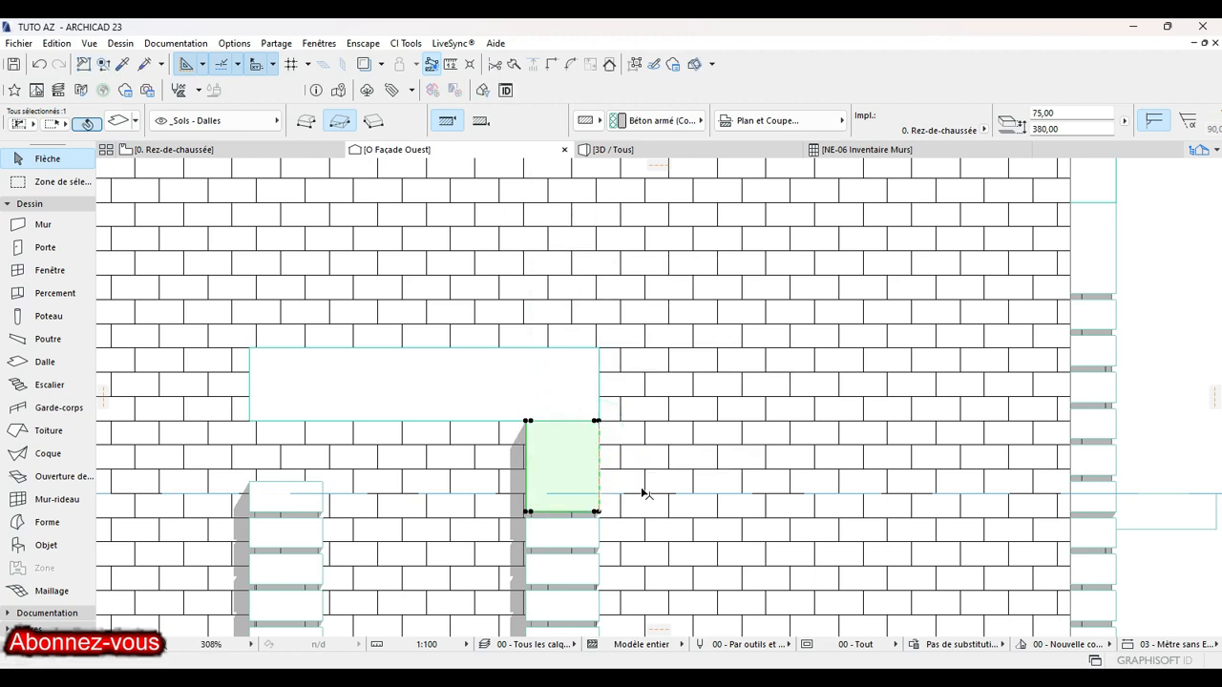
pyautogui.click(277, 496)
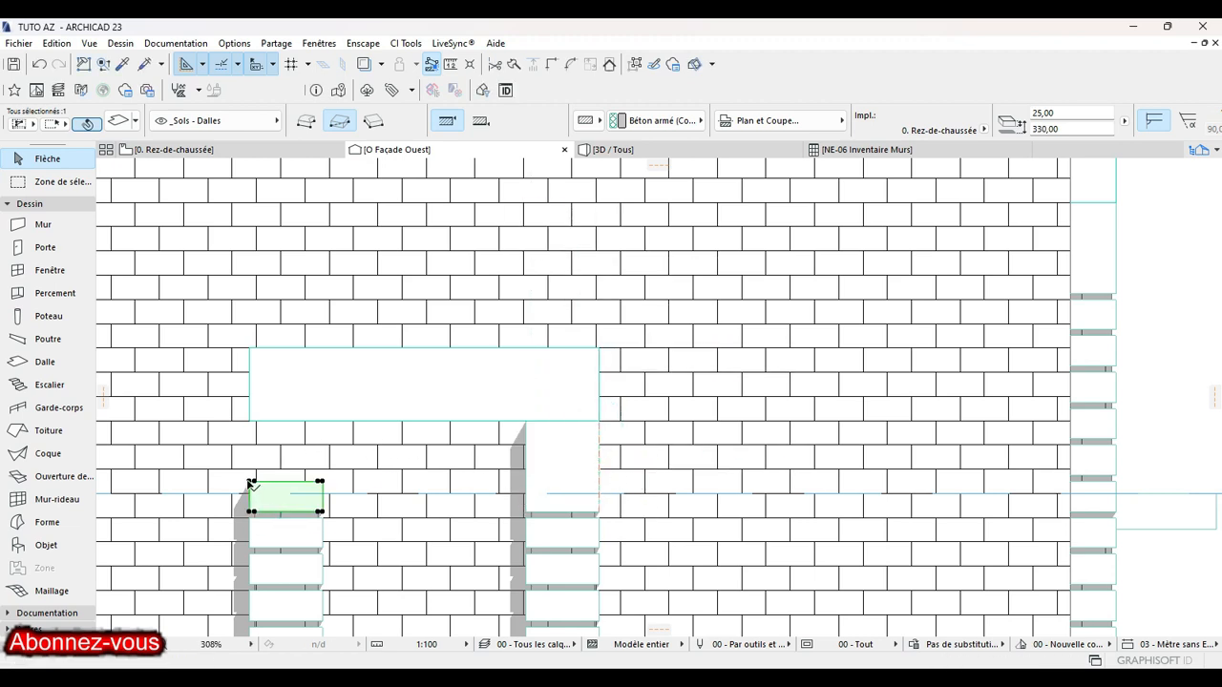
pyautogui.click(249, 482)
pyautogui.click(250, 420)
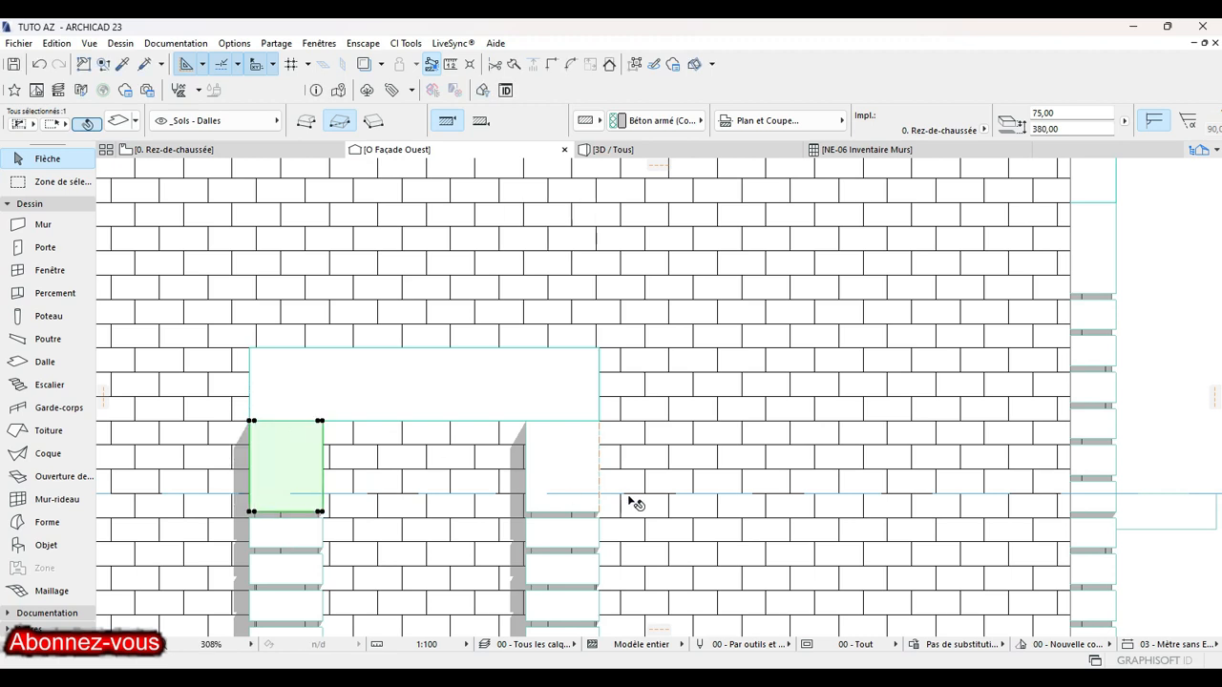
pyautogui.press('Escape')
# In the 3D view, move the detached lintel morph by its lower corner onto the front top corner of the pilaster.
pyautogui.scroll(-6, 649, 436)
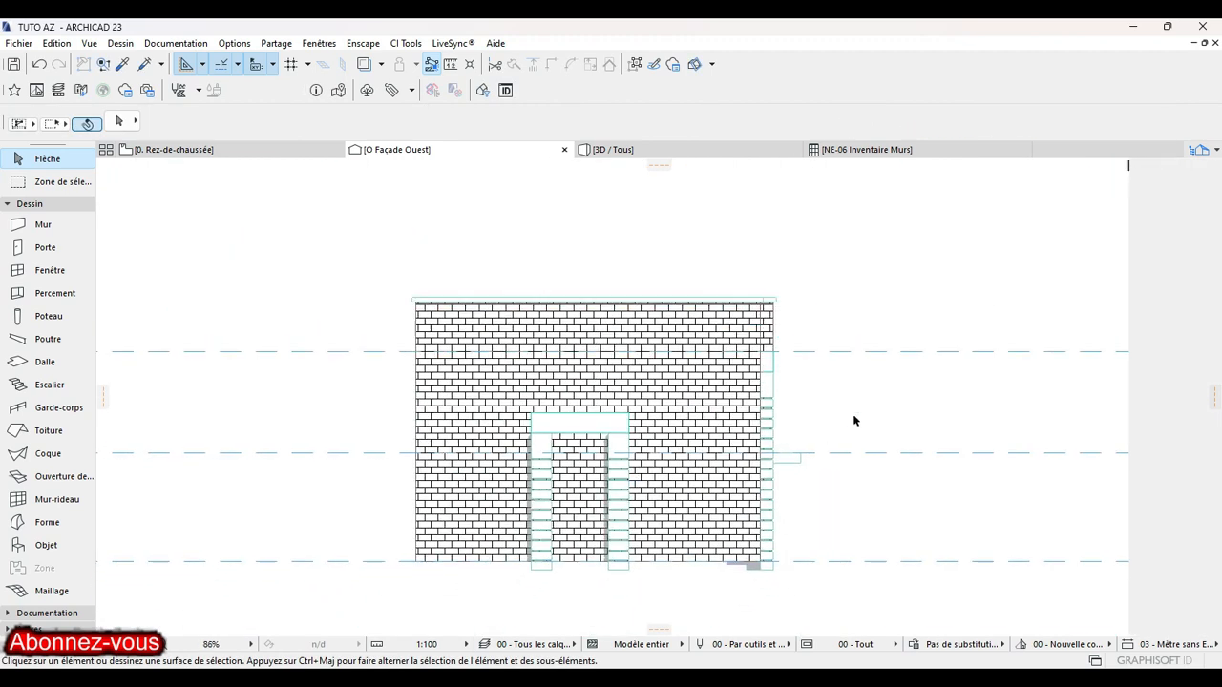
pyautogui.click(260, 149)
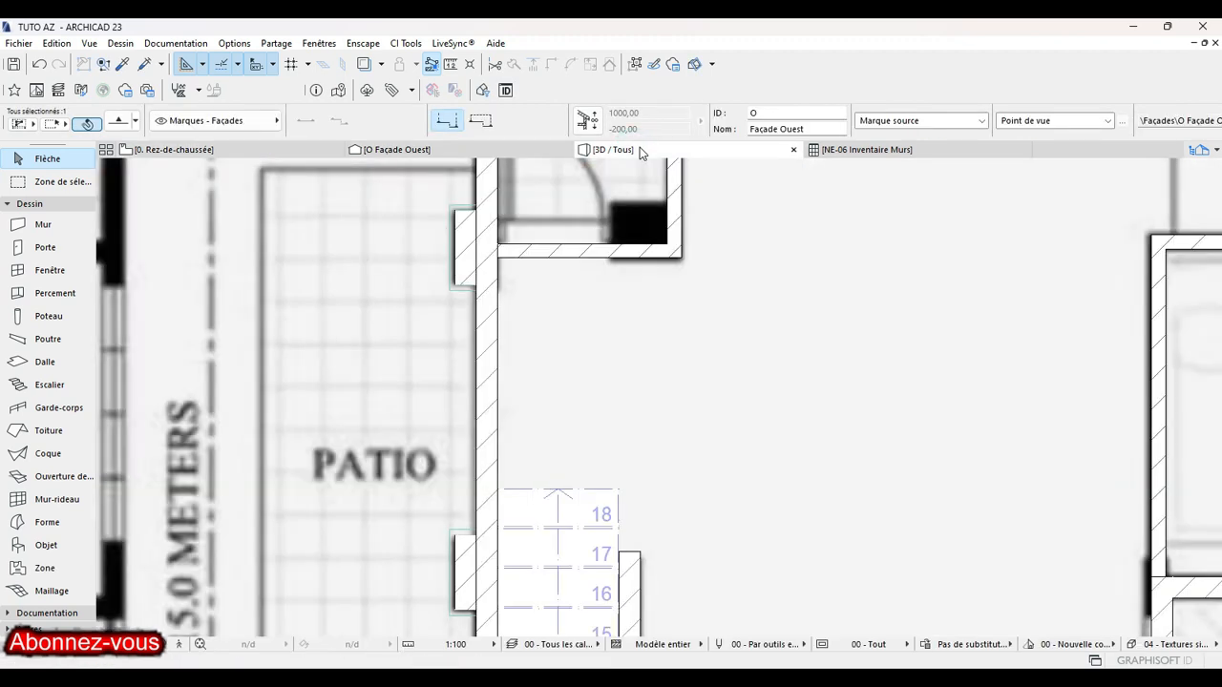
pyautogui.click(639, 149)
pyautogui.scroll(-5, 564, 292)
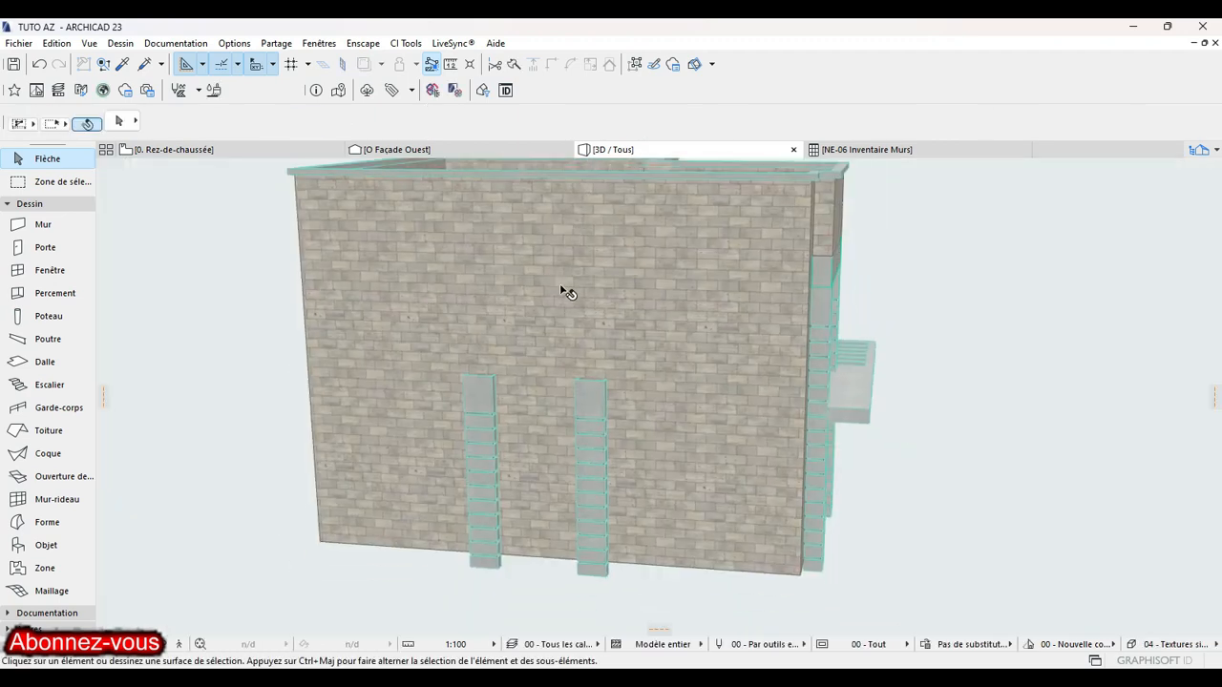
pyautogui.click(417, 500)
pyautogui.scroll(3, 420, 506)
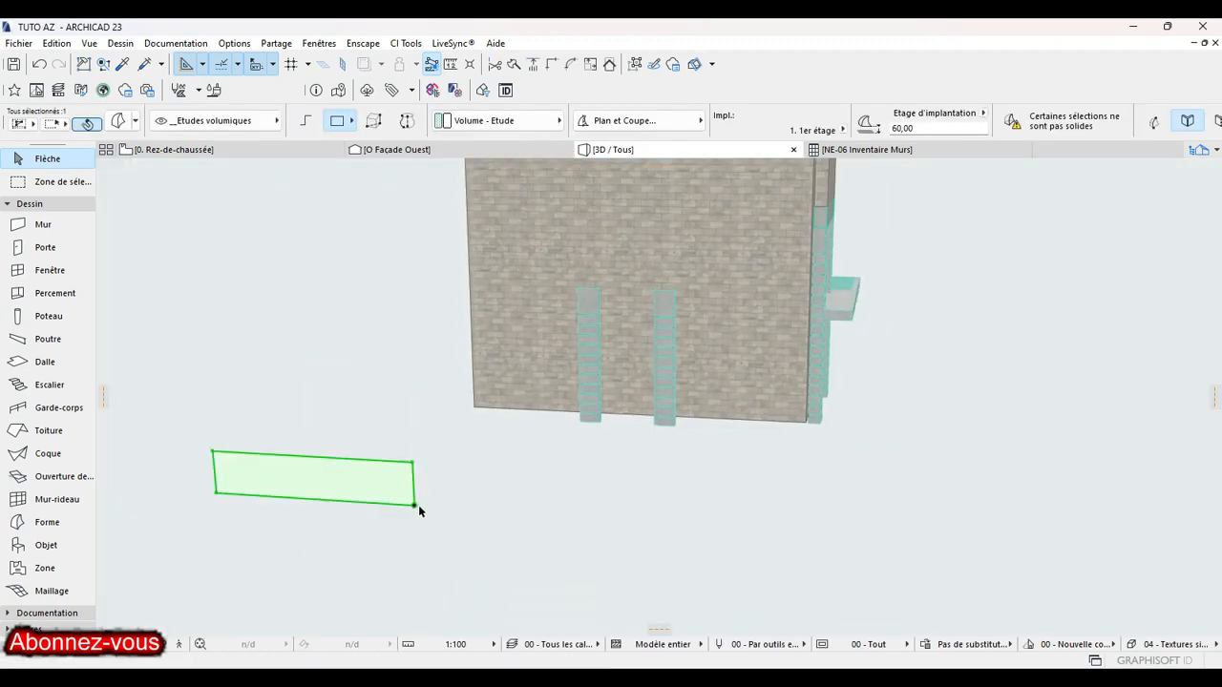
pyautogui.click(414, 502)
pyautogui.scroll(6, 679, 300)
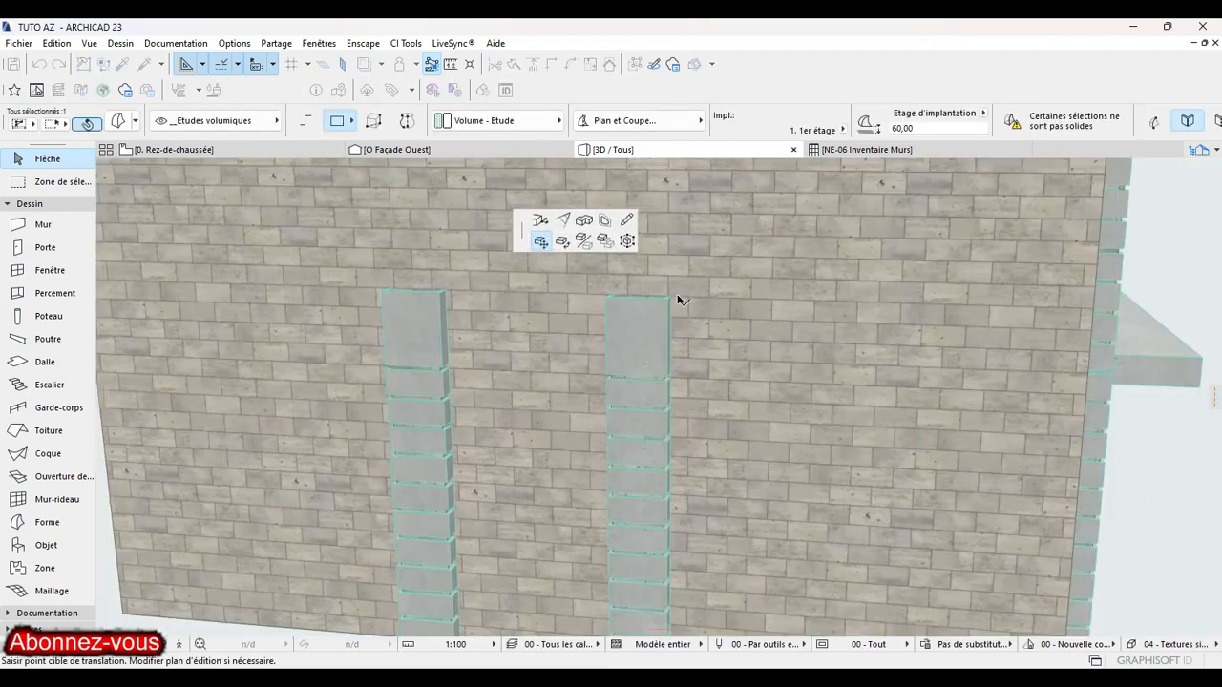
pyautogui.click(677, 301)
pyautogui.scroll(-5, 540, 347)
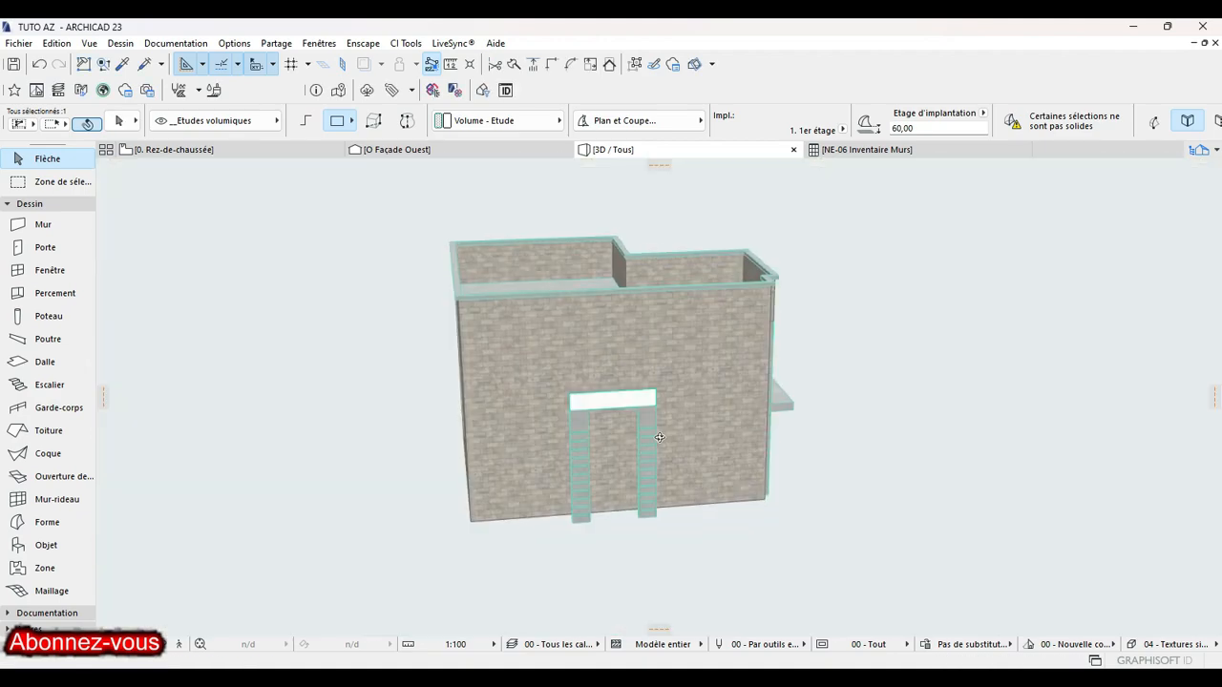
# Override the lintel morph's surface with a concrete finish matching the pilasters.
pyautogui.scroll(6, 664, 428)
pyautogui.scroll(2, 665, 435)
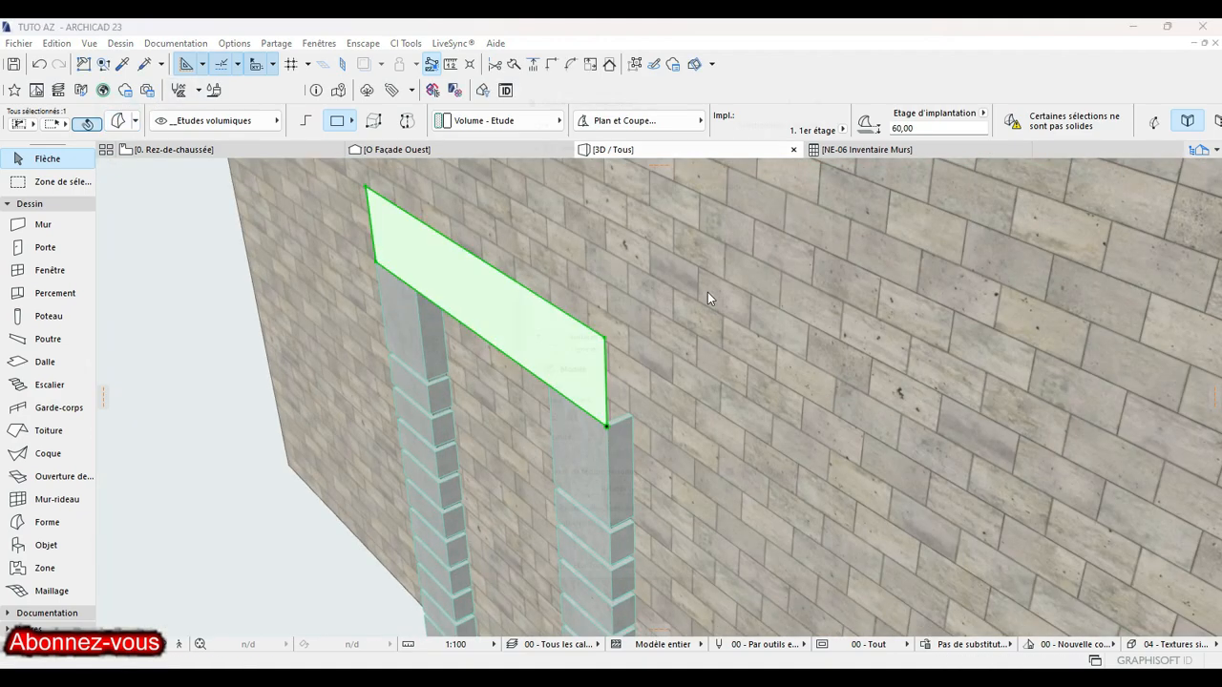
pyautogui.click(539, 435)
pyautogui.click(572, 436)
pyautogui.scroll(6, 783, 356)
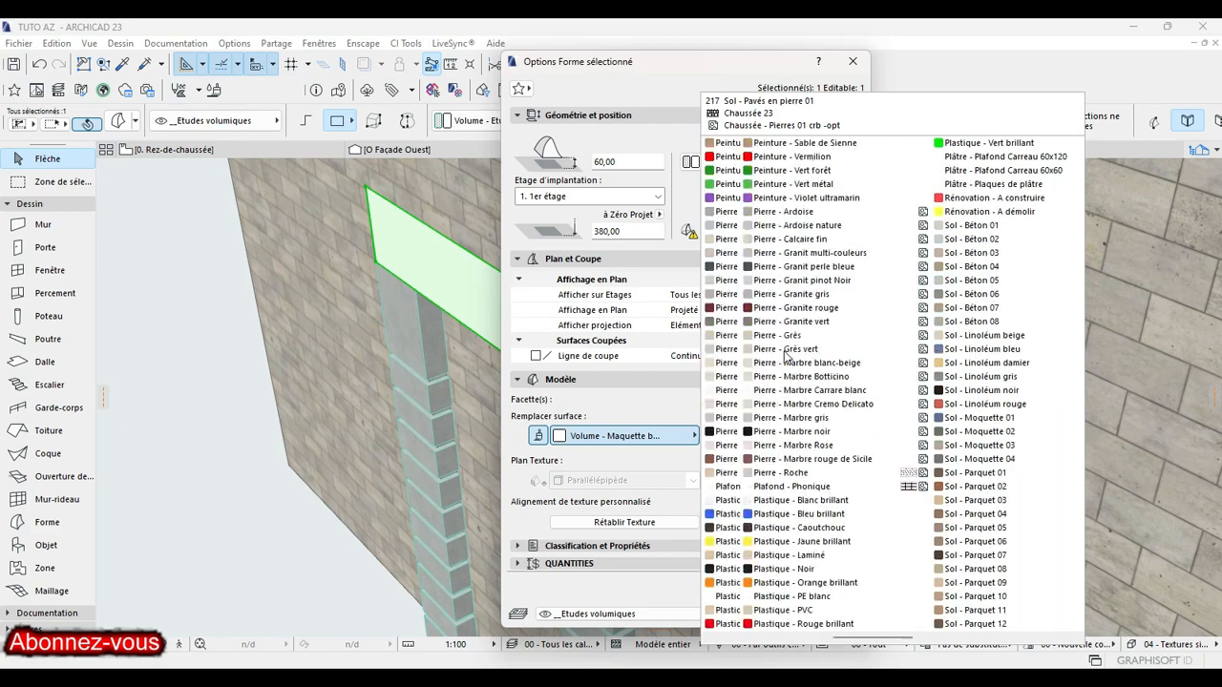
pyautogui.click(768, 319)
pyautogui.click(831, 613)
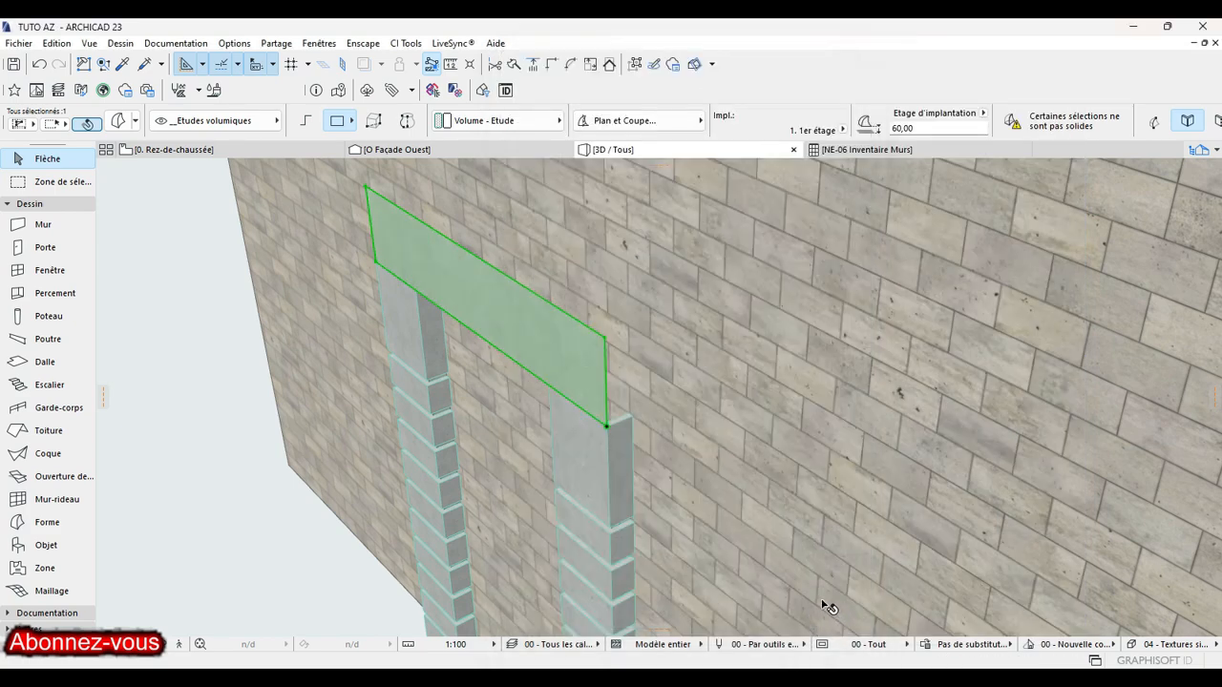
# Extrude the lintel morph's face back to the façade wall, matching the depth of the pilasters.
pyautogui.scroll(4, 500, 373)
pyautogui.scroll(-3, 499, 373)
pyautogui.scroll(3, 546, 325)
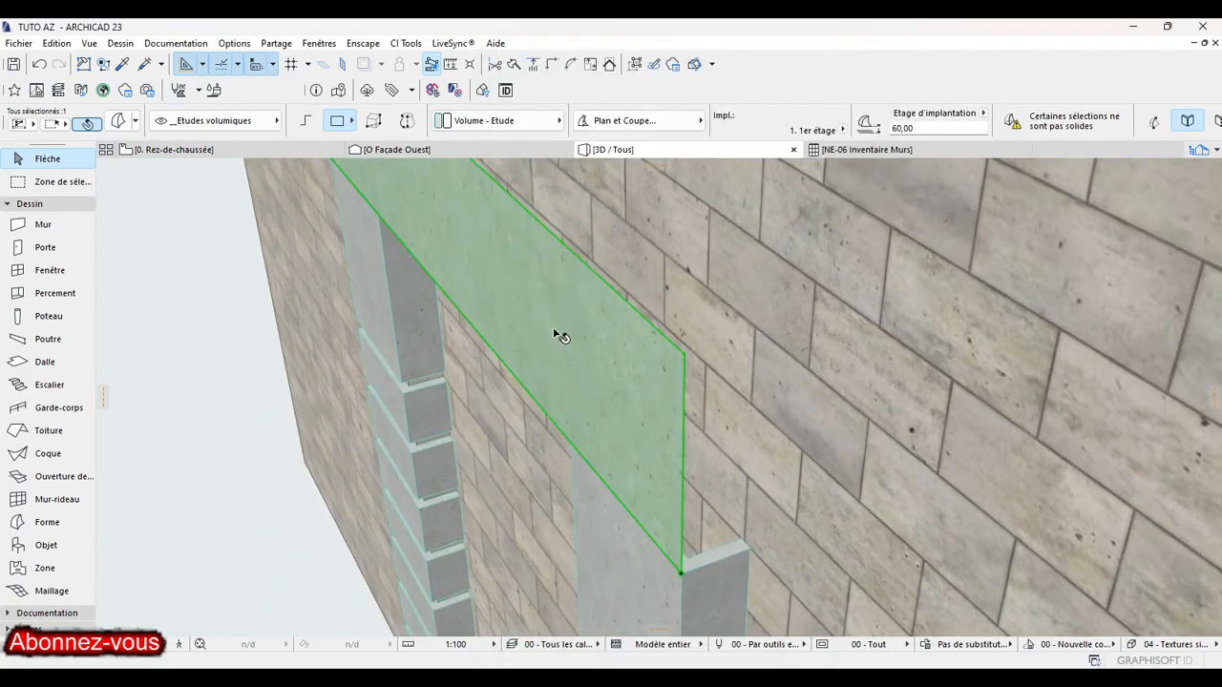
pyautogui.click(561, 320)
pyautogui.scroll(-3, 611, 348)
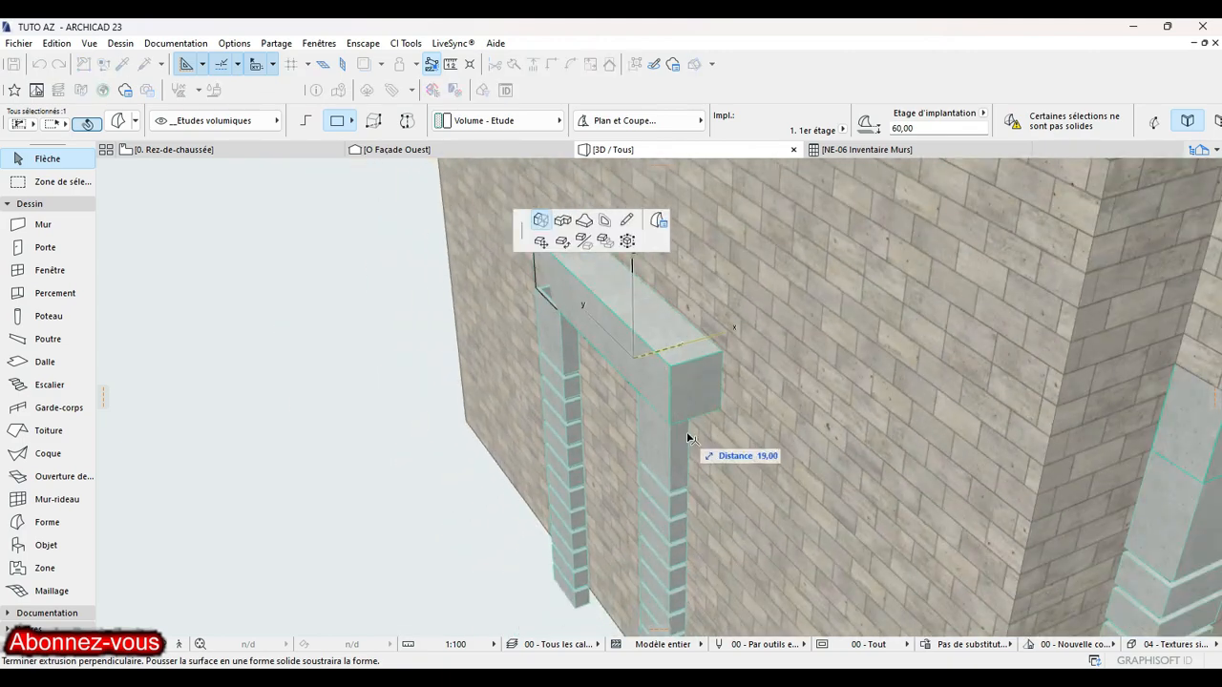
pyautogui.click(689, 424)
pyautogui.scroll(-2, 564, 383)
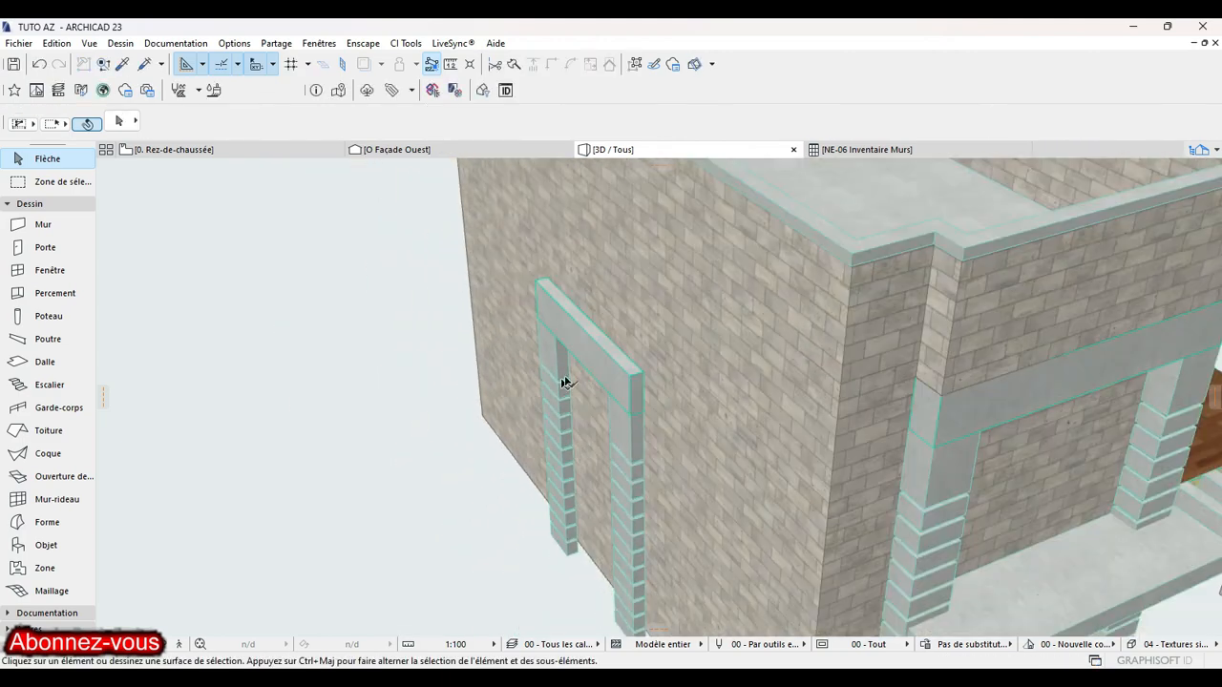
pyautogui.scroll(-6, 654, 422)
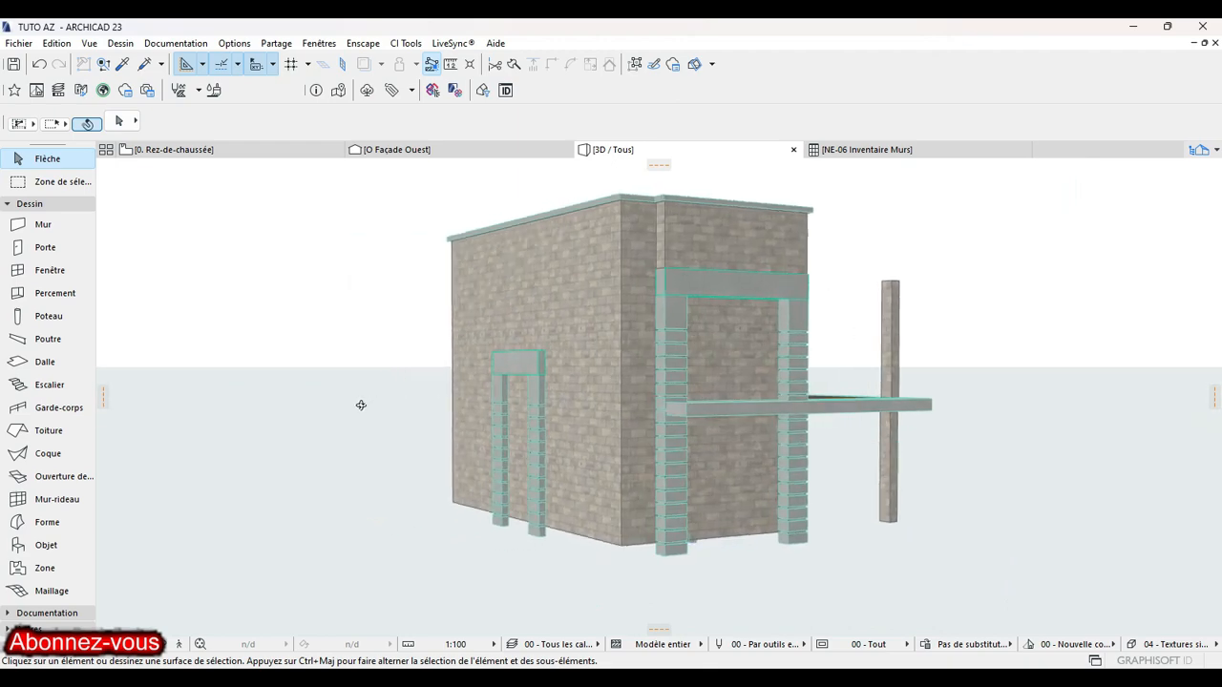
pyautogui.keyDown('shift'); pyautogui.moveTo(361, 405); pyautogui.dragTo(802, 441, button='middle'); pyautogui.keyUp('shift')
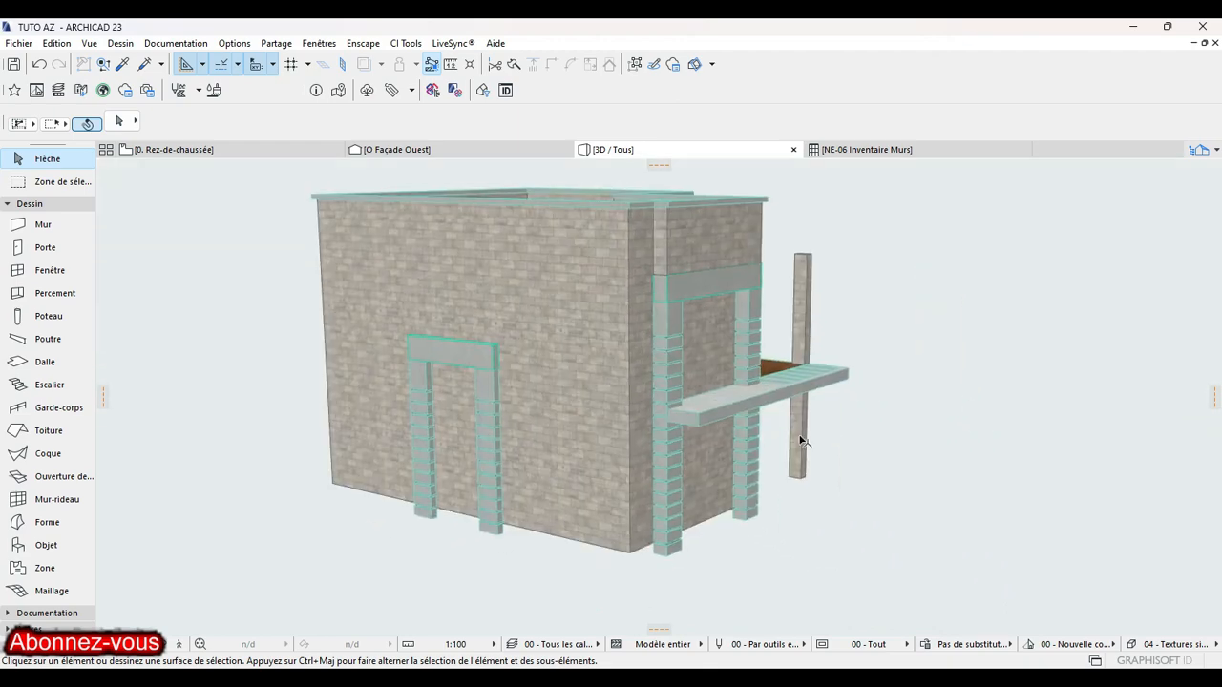
# Check the modelled pilasters and lintels against the reference façade image on the ground floor plan and in the west elevation.
pyautogui.keyDown('shift'); pyautogui.moveTo(717, 443); pyautogui.dragTo(721, 447, button='middle'); pyautogui.keyUp('shift')
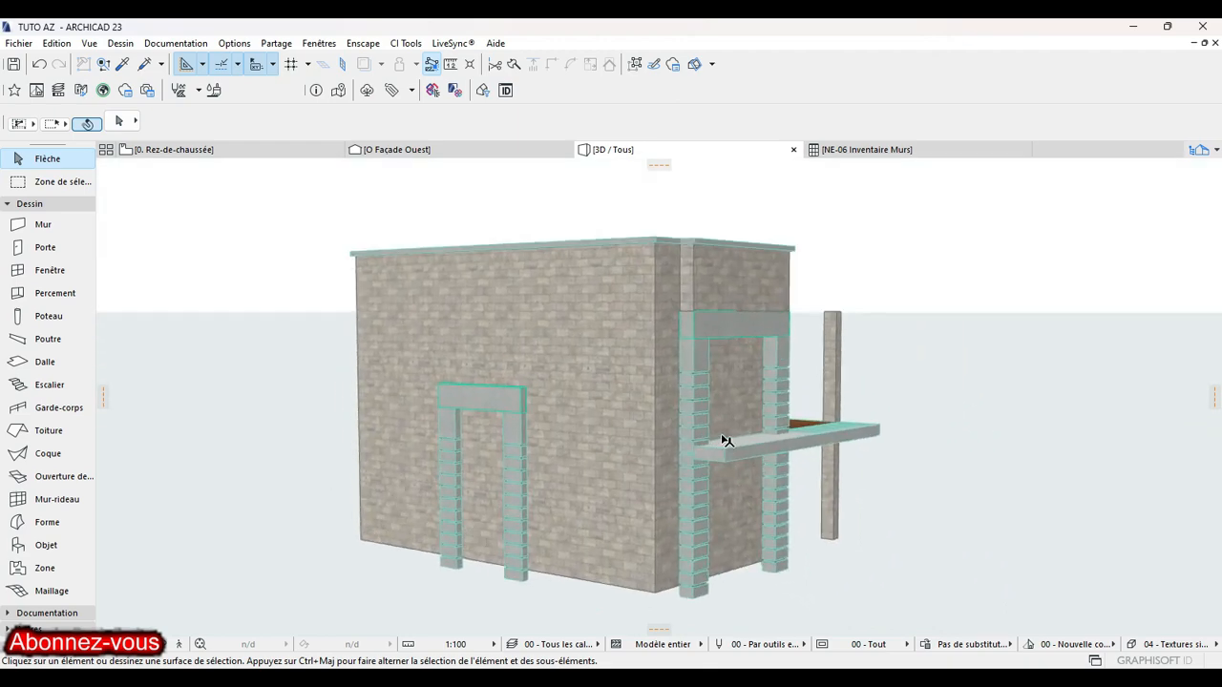
pyautogui.scroll(1, 695, 381)
pyautogui.scroll(-2, 722, 405)
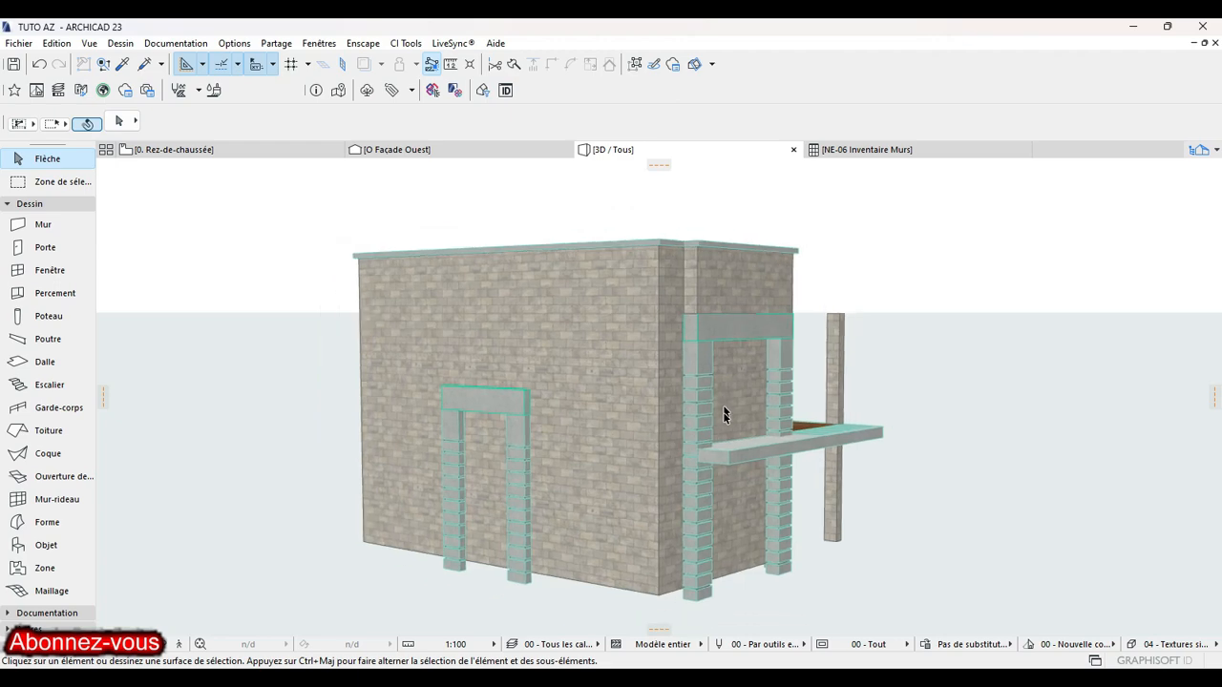
pyautogui.click(274, 150)
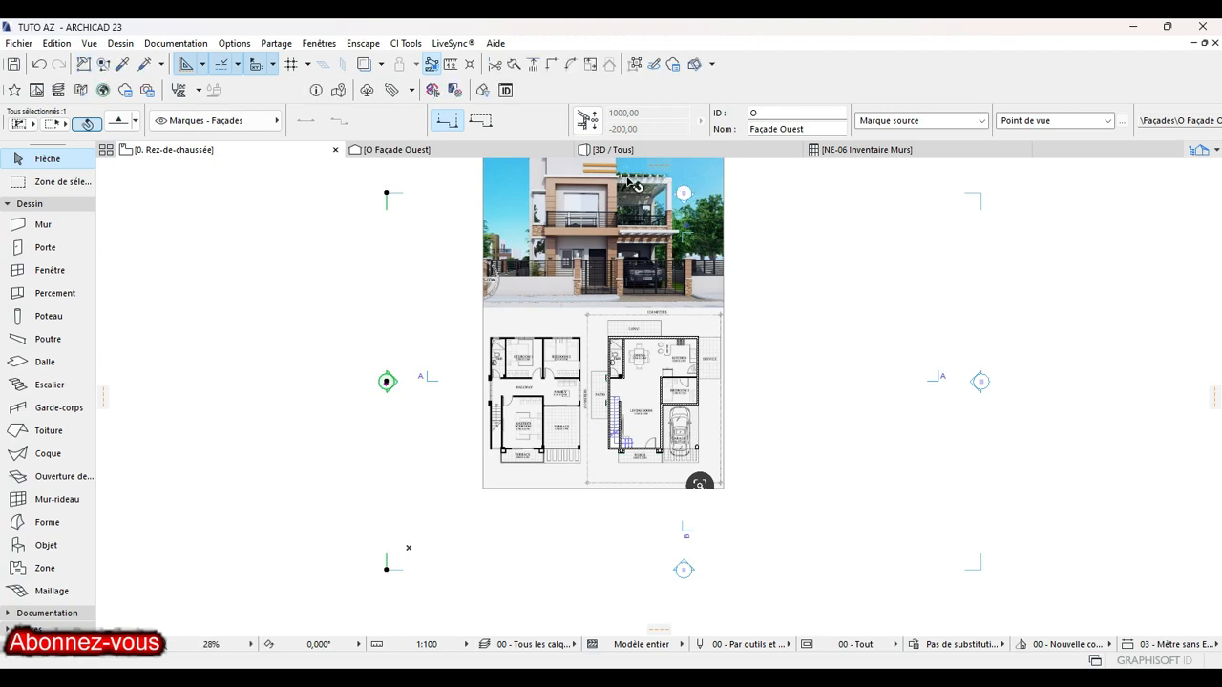
pyautogui.scroll(-3, 622, 241)
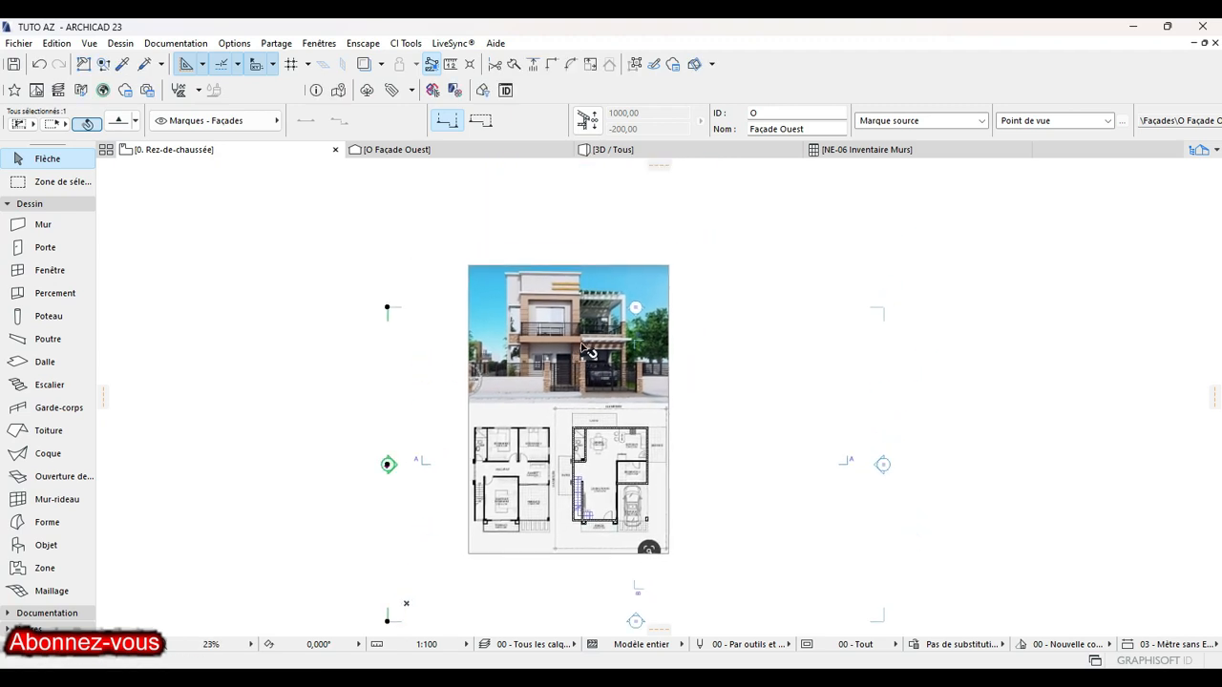
pyautogui.click(491, 150)
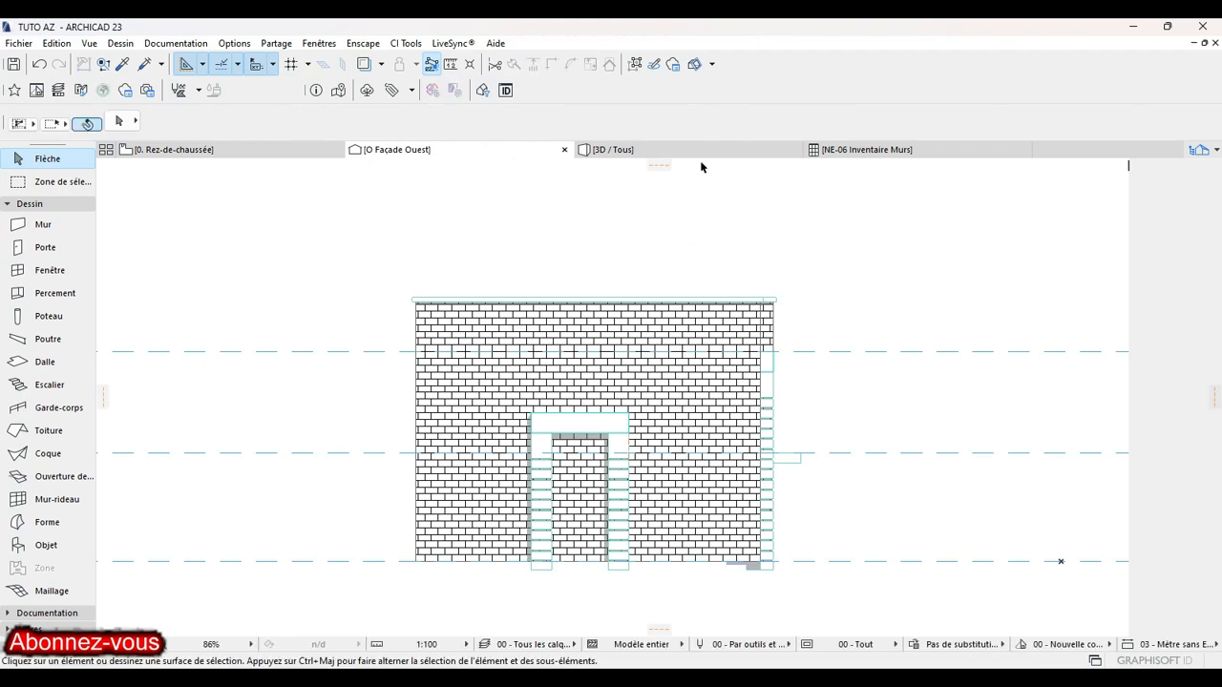
# Examine in the 3D view how the porch lintel's end sits on the top block of the corner column.
pyautogui.click(697, 150)
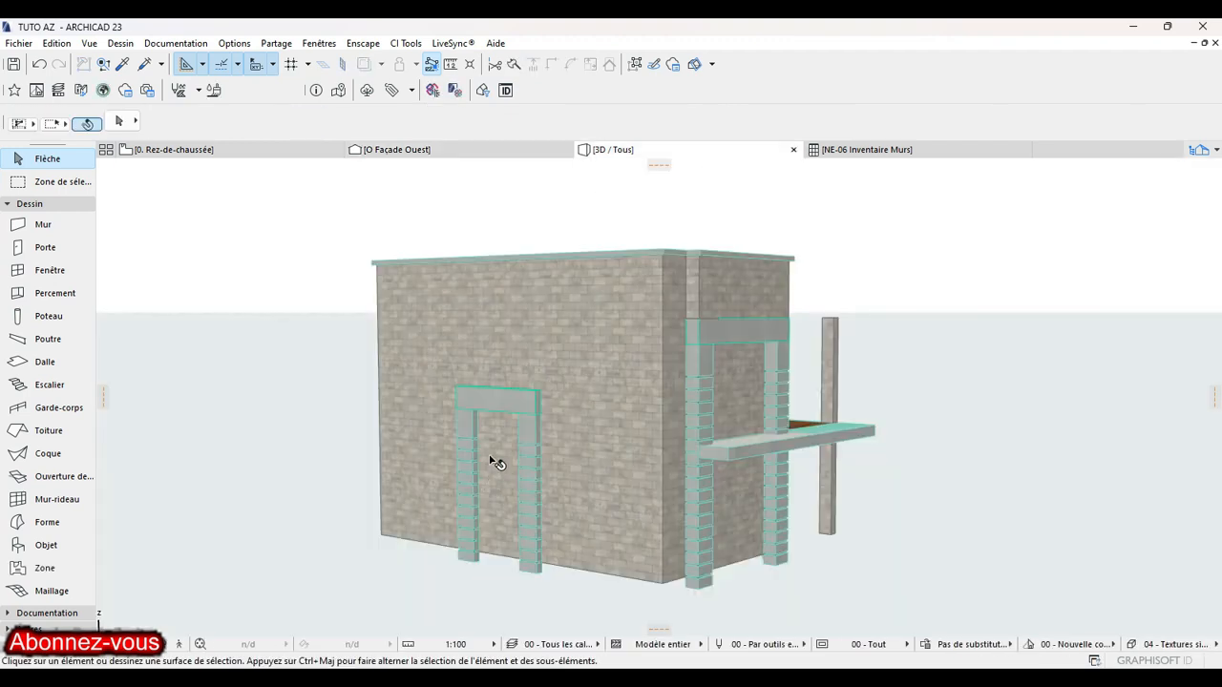
pyautogui.keyDown('shift'); pyautogui.moveTo(744, 465); pyautogui.dragTo(792, 500, button='middle'); pyautogui.keyUp('shift')
pyautogui.moveTo(944, 500); pyautogui.dragTo(507, 429, button='middle')
pyautogui.scroll(5, 669, 375)
pyautogui.scroll(-6, 723, 403)
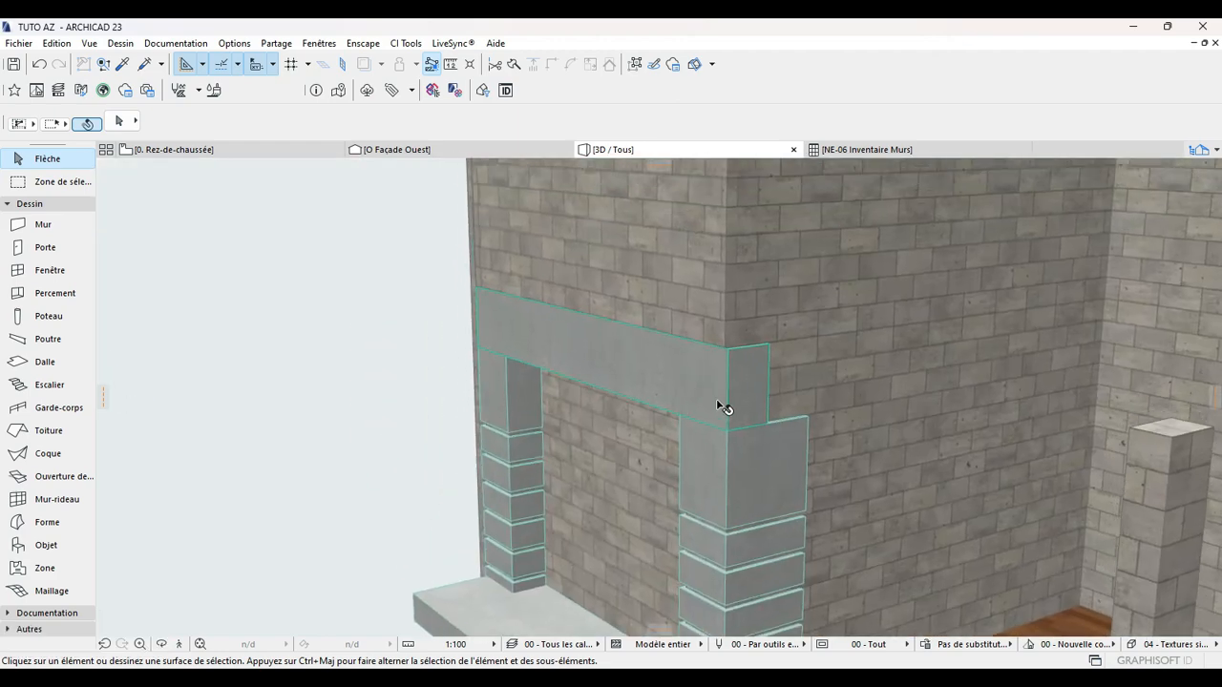